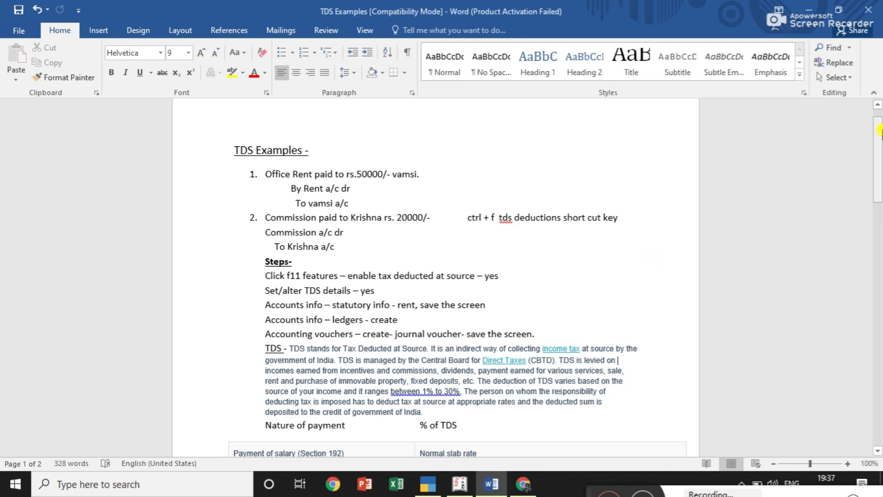
- Review the TDS examples, the procedure steps and the TDS definition in the Word document
drag(879, 132, 878, 133)
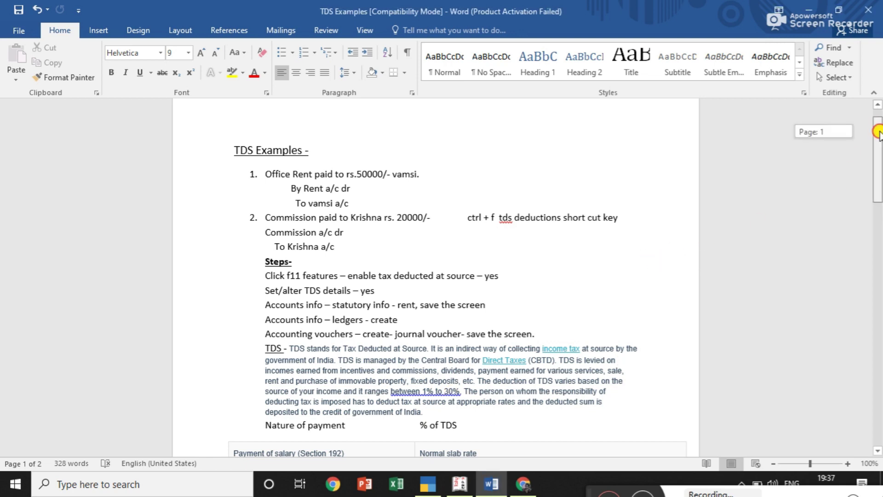
drag(880, 132, 879, 164)
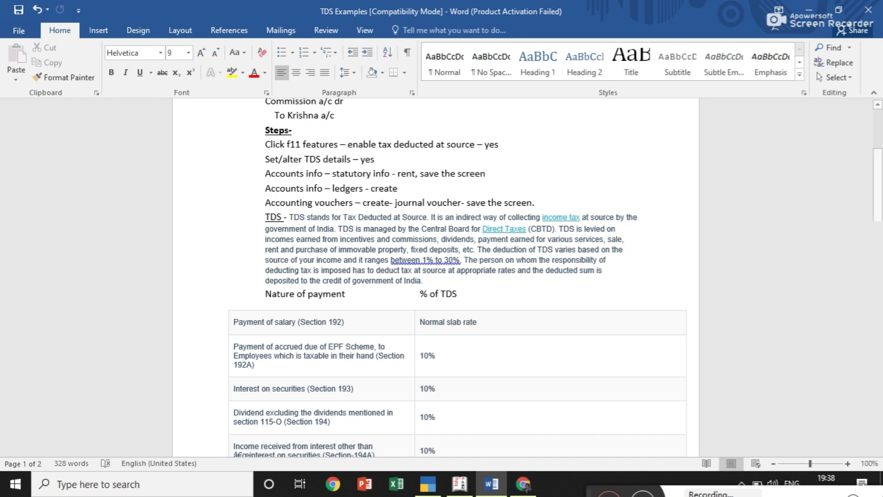
click(490, 485)
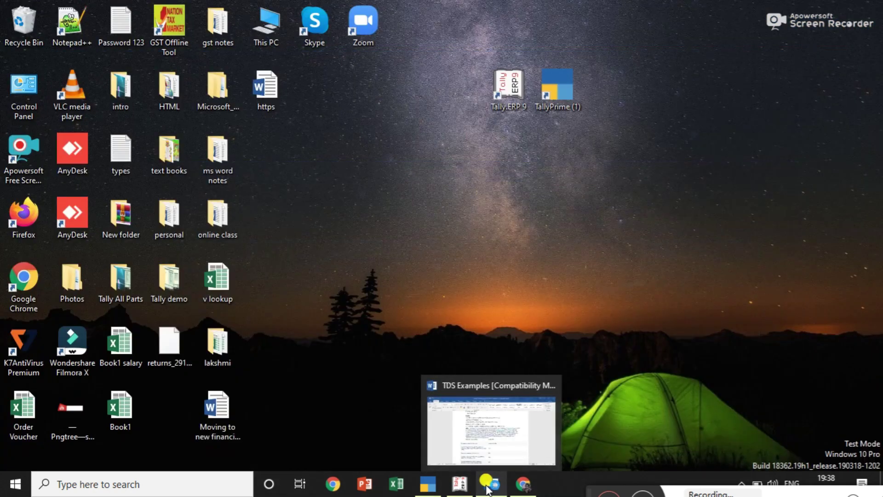
- Switch to Chrome and examine the FY 2021-22 TDS rate chart for cut-off amounts, individual and company rates, and no-PAN rates
click(525, 482)
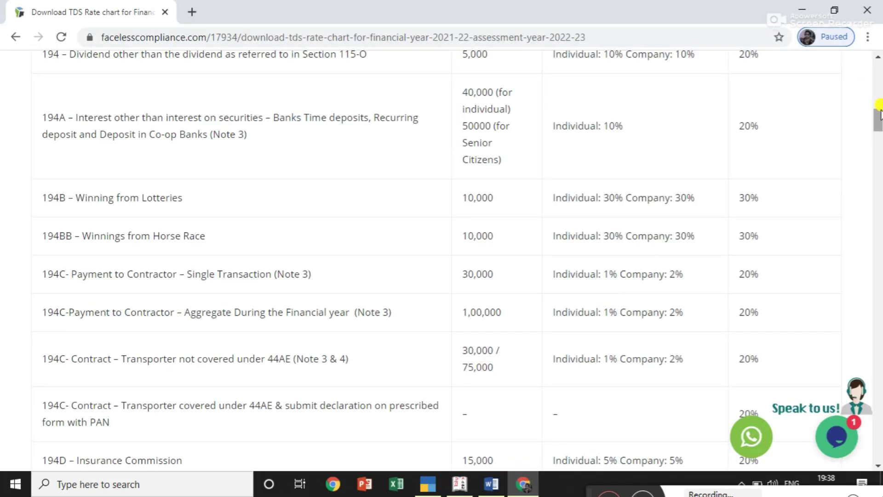
drag(878, 114, 878, 104)
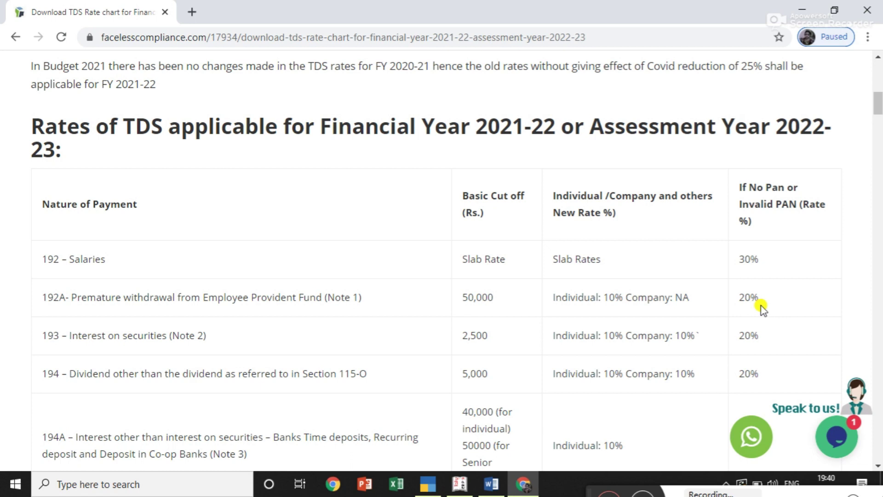
drag(877, 107, 878, 123)
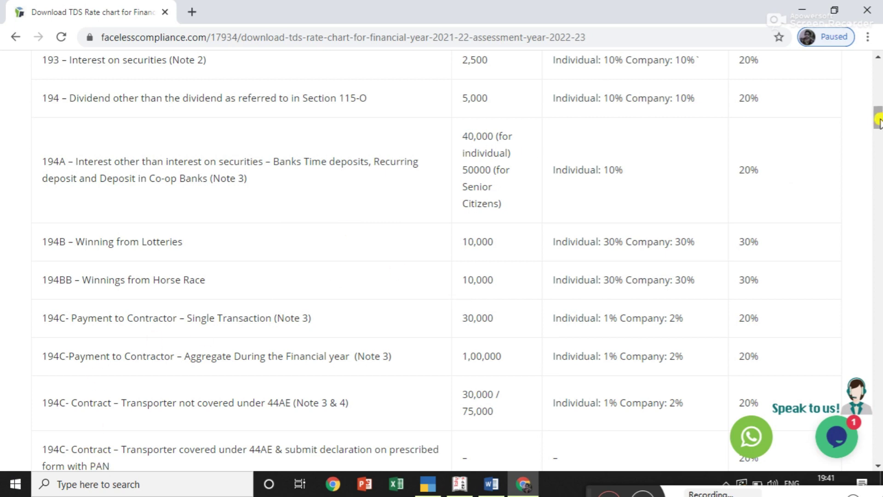
drag(878, 119, 878, 125)
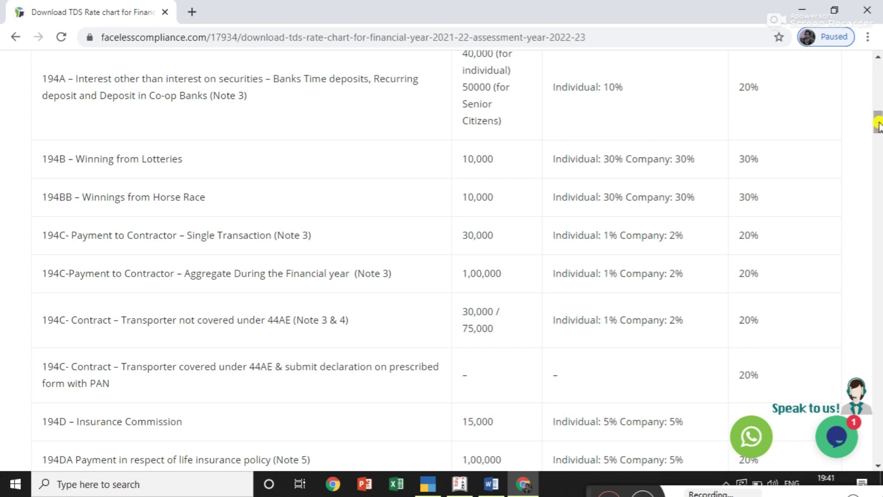
drag(879, 123, 878, 132)
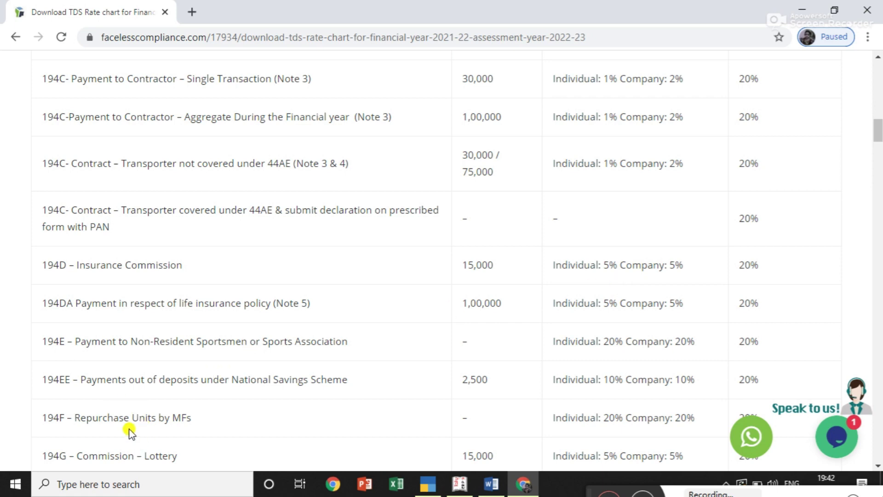
drag(878, 134, 878, 142)
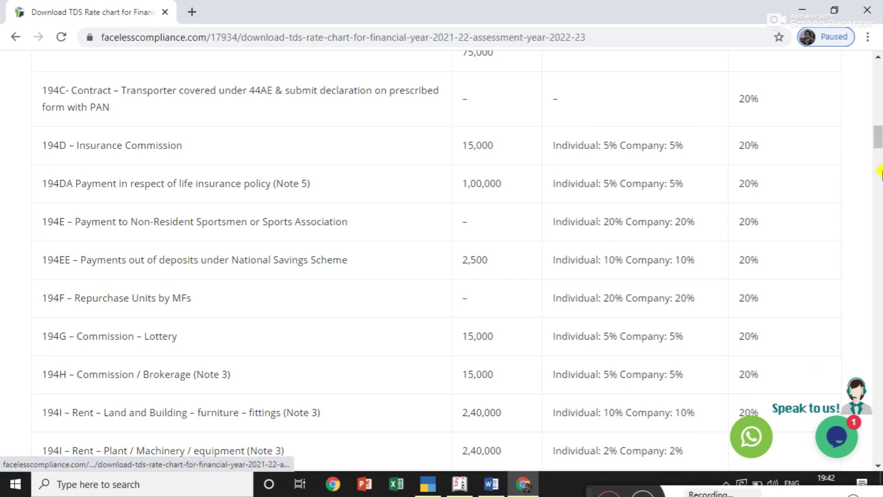
drag(877, 137, 879, 147)
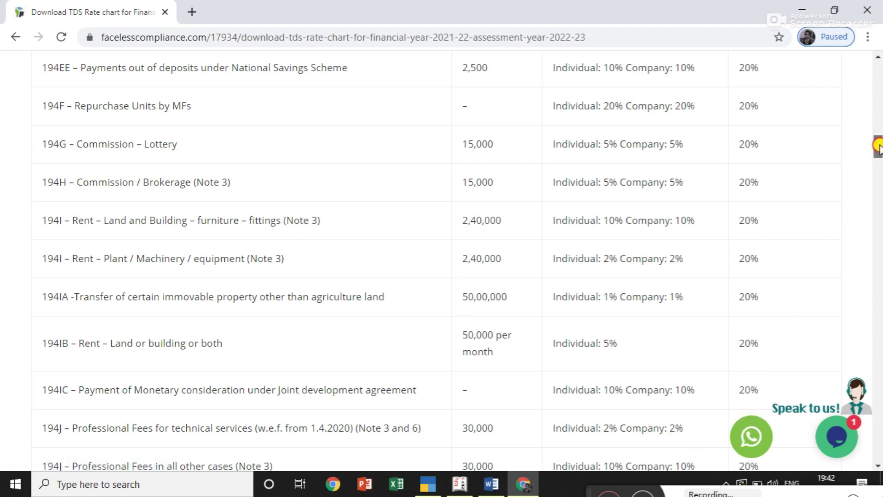
drag(878, 146, 879, 128)
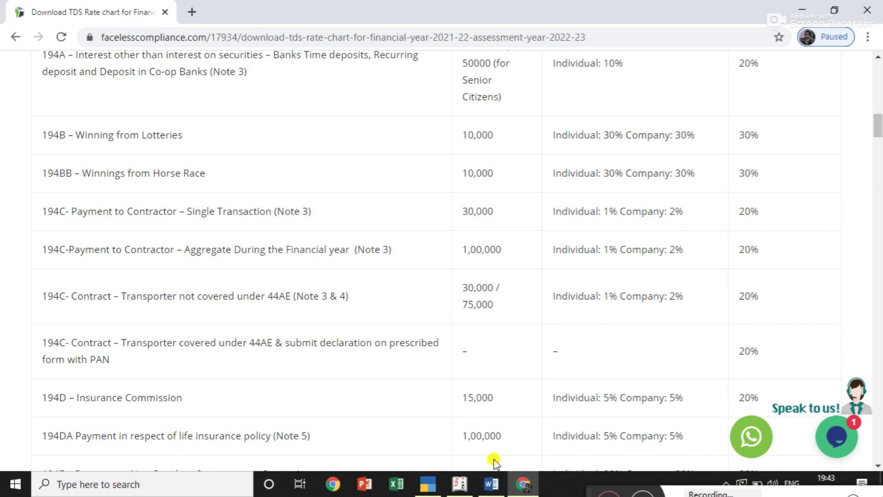
- Return to the Word document and review the office rent and commission journal entry examples
click(493, 484)
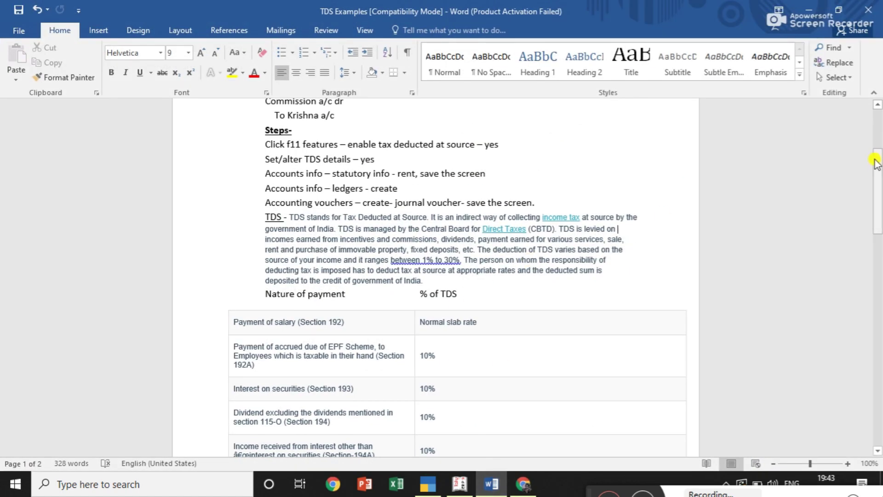
drag(879, 166, 879, 127)
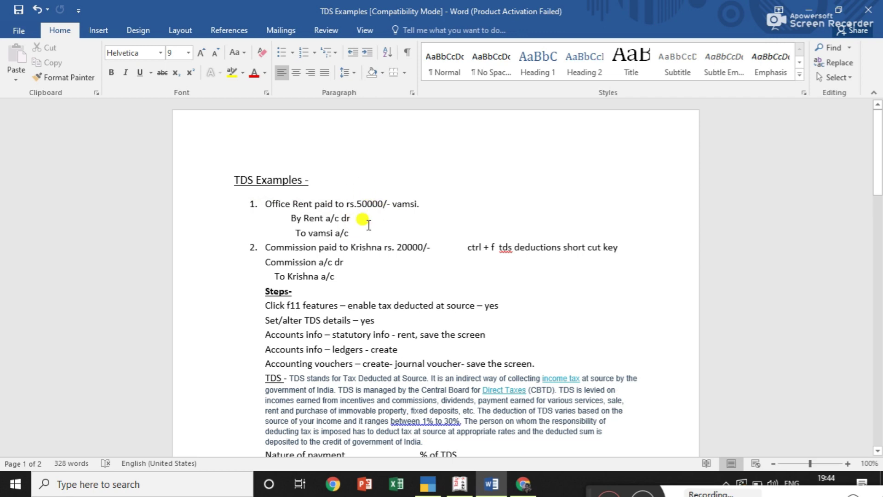
key(alt+Tab)
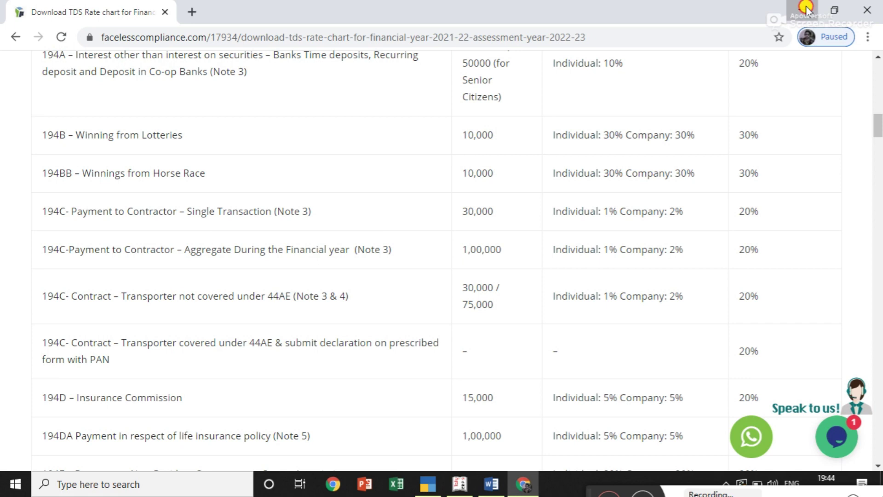
- Switch to TallyPrime and open the creation form for a new company
key(alt+Tab)
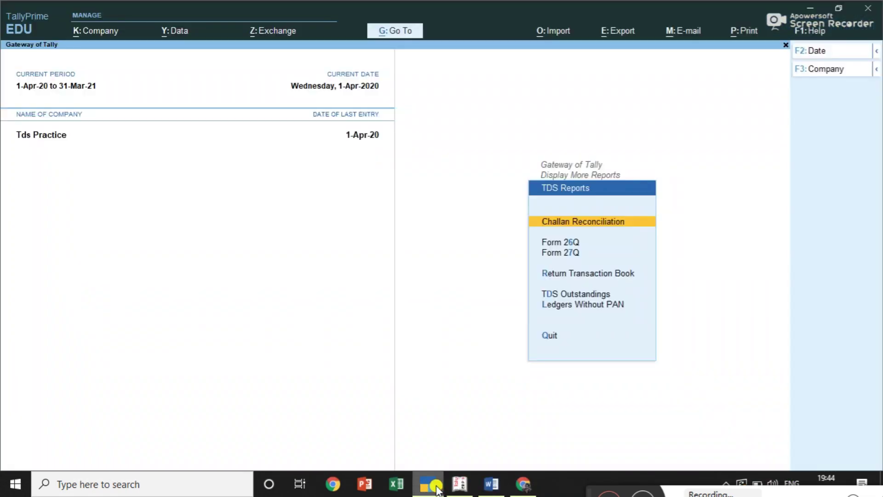
click(428, 484)
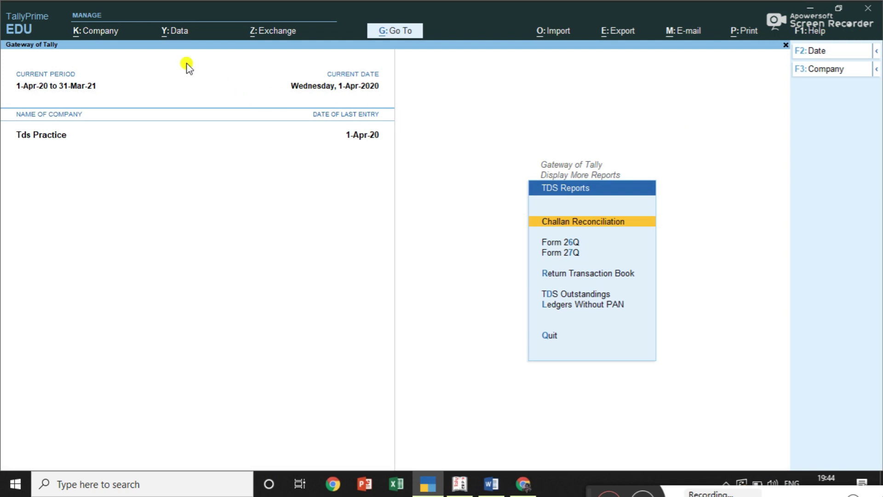
click(106, 32)
click(116, 56)
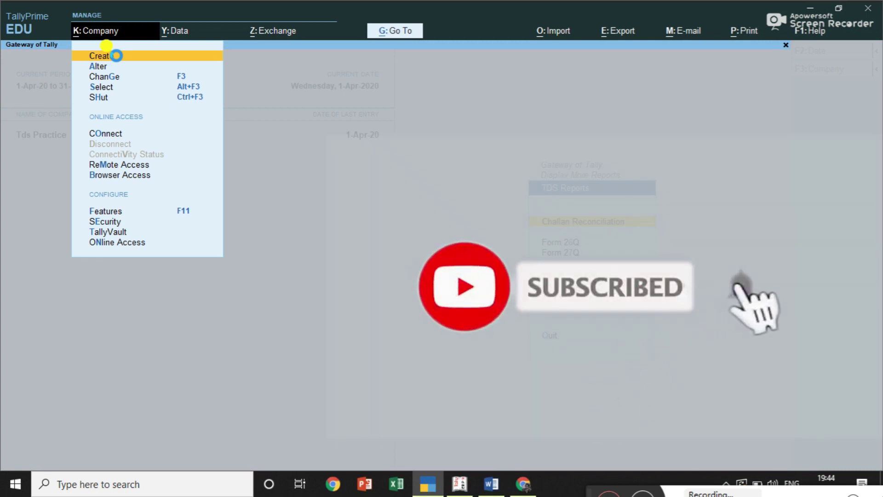
click(117, 56)
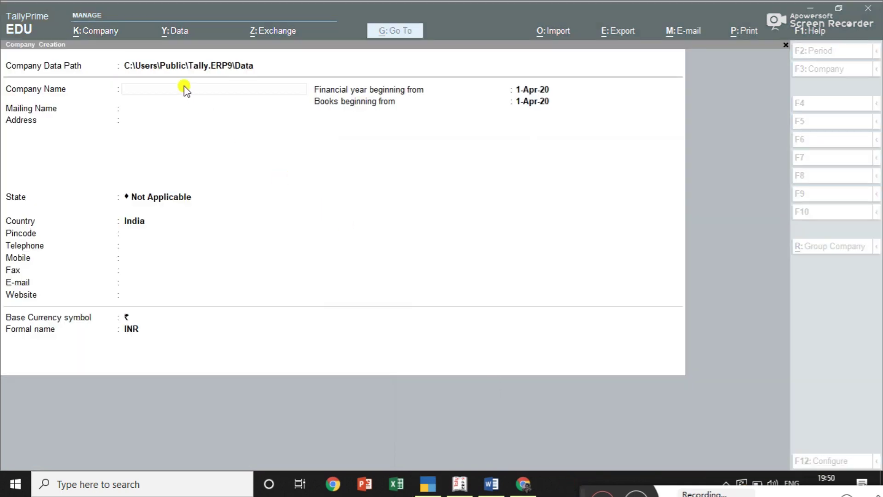
click(185, 88)
key(Return)
key(Return)
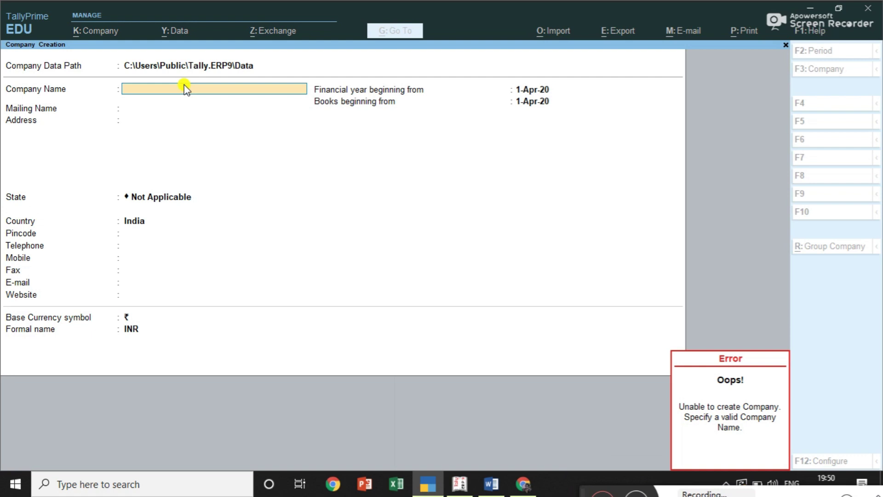
text(Tally)
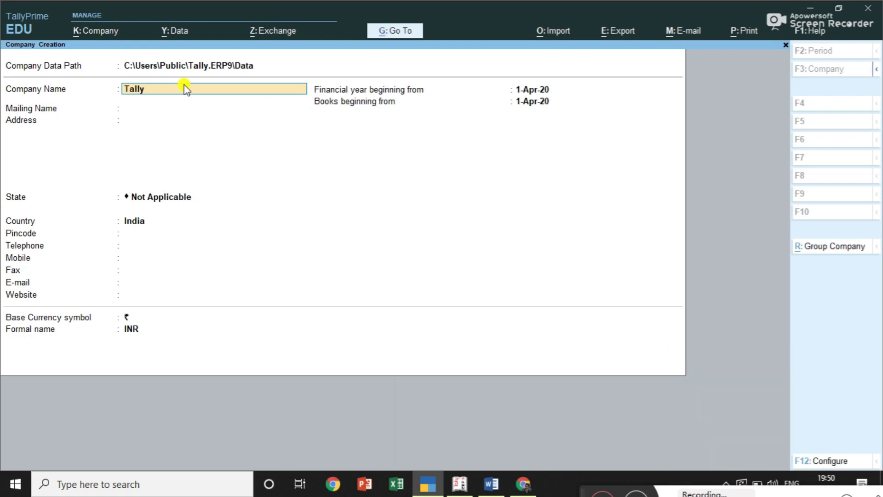
text( Practi)
key(BackSpace)
key(BackSpace)
key(BackSpace)
key(BackSpace)
key(BackSpace)
key(BackSpace)
key(BackSpace)
key(BackSpace)
key(BackSpace)
key(BackSpace)
key(BackSpace)
key(BackSpace)
- Name the company Tds & Co, keep the same mailing name, and enter the company's address lines
text(Tds & Co)
key(Return)
key(Return)
text(Btm)
key(Return)
text(Bangalo)
key(Return)
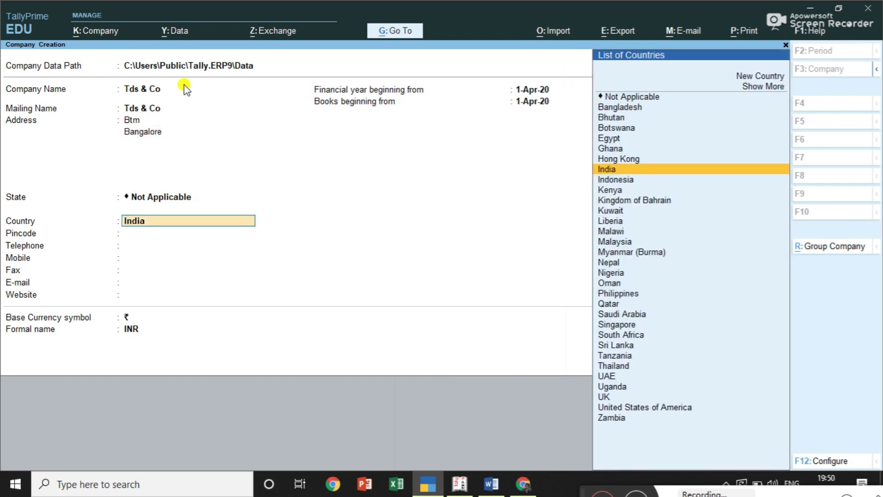
- Keep India as the country, set the state to Karnataka, and enter the company's postal pincode
key(Return)
text(Ka)
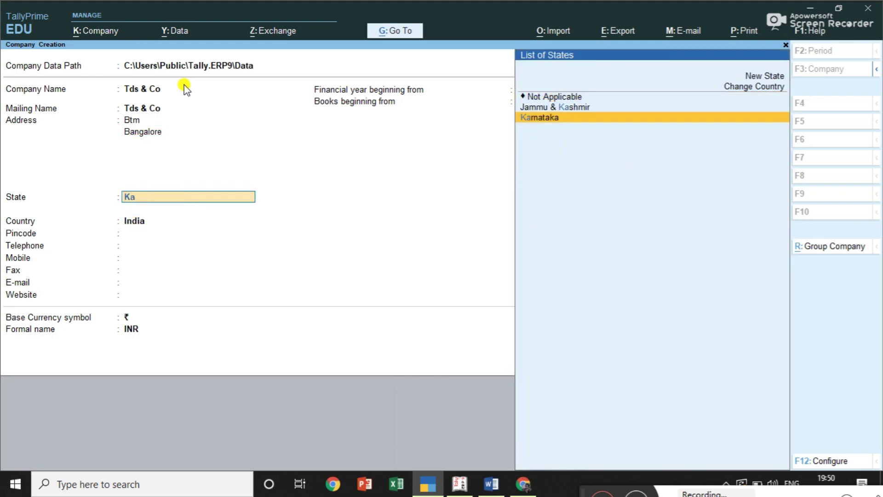
key(Return)
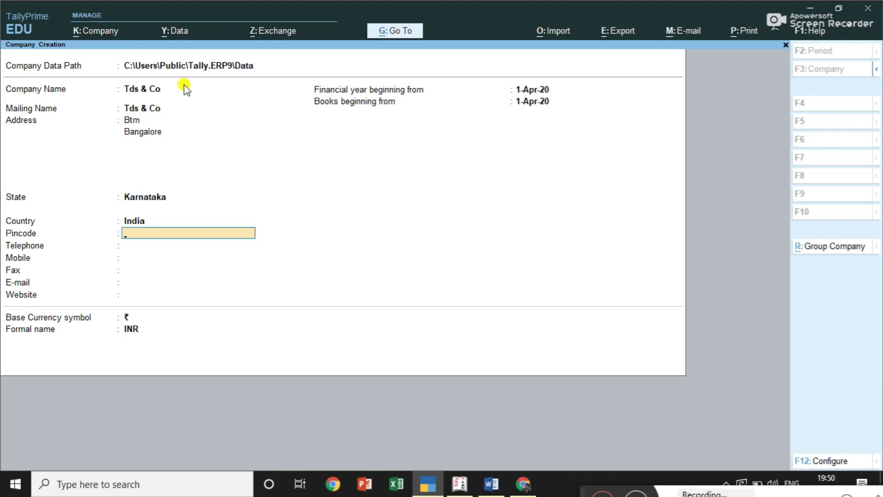
text(560069)
key(Return)
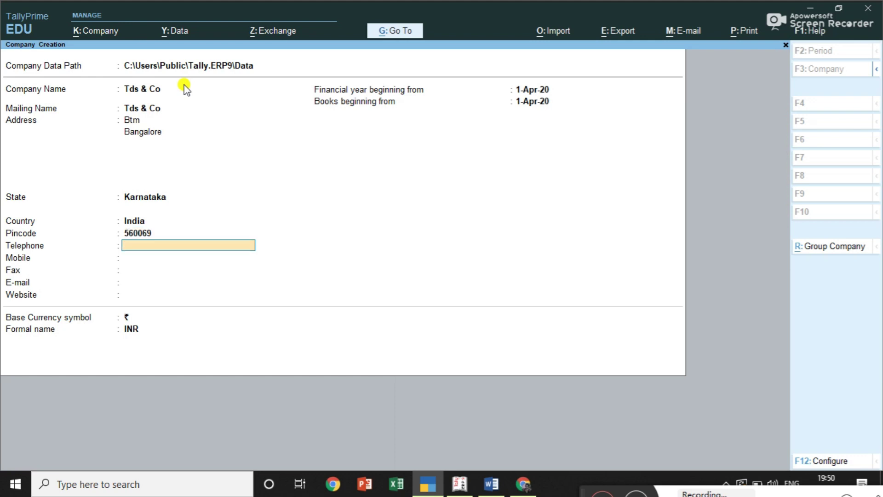
- Enter the company's telephone and mobile numbers, leaving fax, e-mail and website blank
text(761723726)
key(Return)
text(746461)
key(Return)
key(Return)
key(Return)
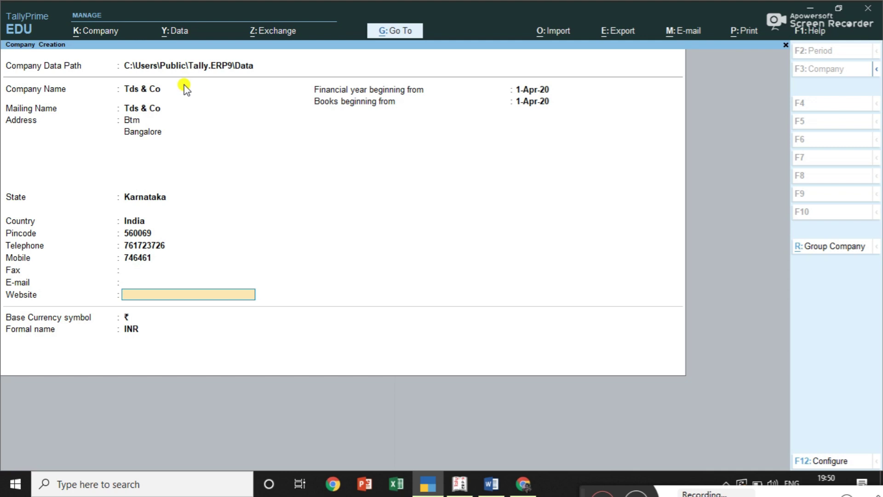
key(Return)
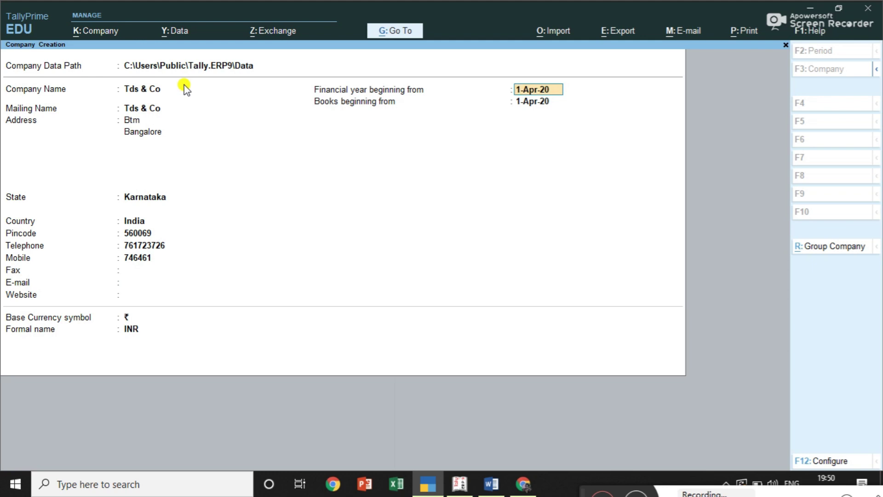
- Keep 1-Apr-20 as the financial year and books start and ₹ INR as the base currency, and save the company
key(Return)
key(Return)
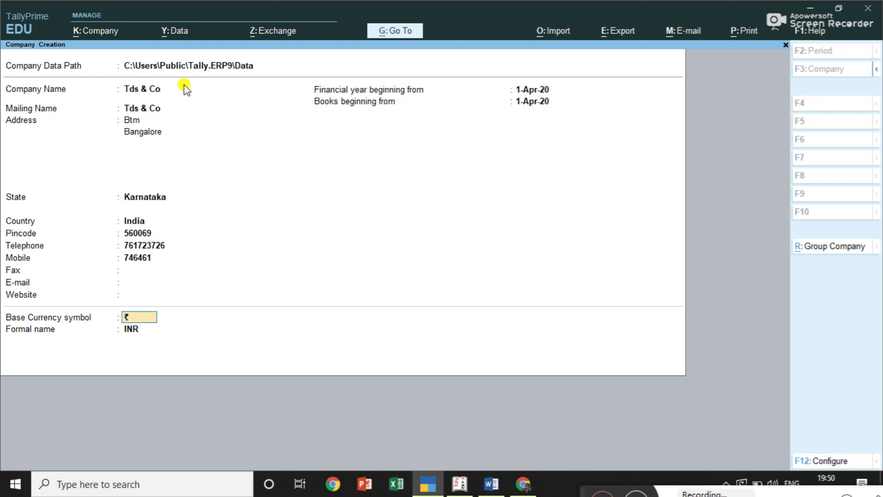
key(Return)
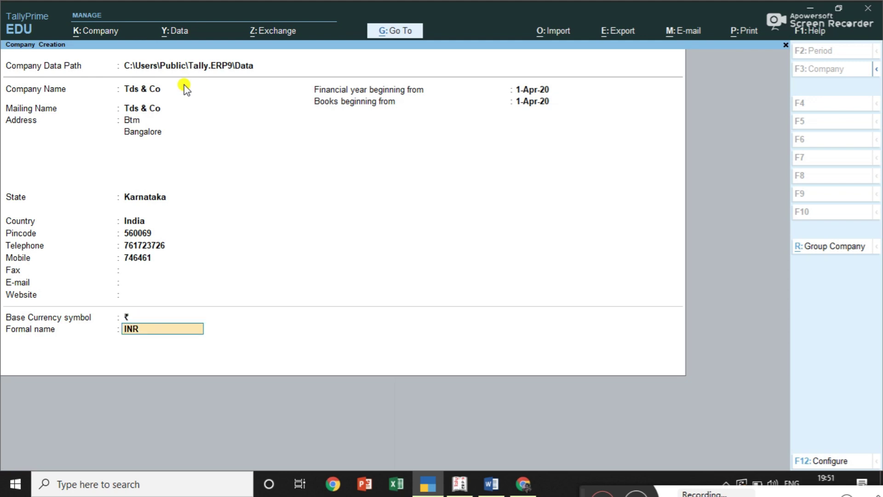
key(Return)
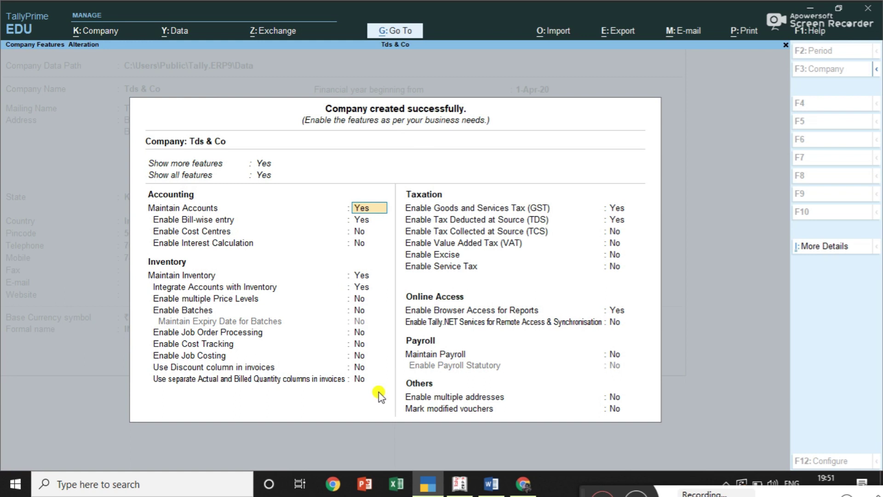
- Set Enable Goods and Services Tax (GST) to No in the company features for Tds & Co
key(Down)
key(Down)
key(Down)
key(Down)
key(Down)
key(Down)
key(Down)
key(Down)
key(Down)
key(Down)
key(Down)
key(Down)
key(Down)
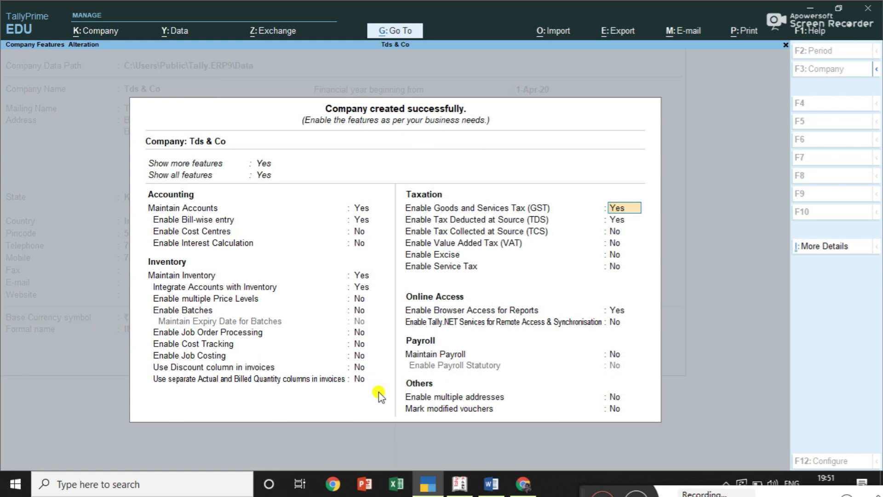
text(no)
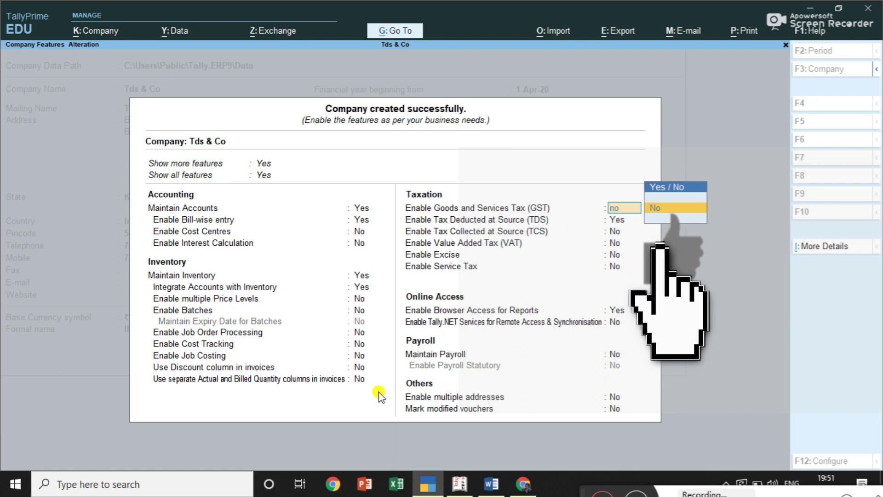
key(Return)
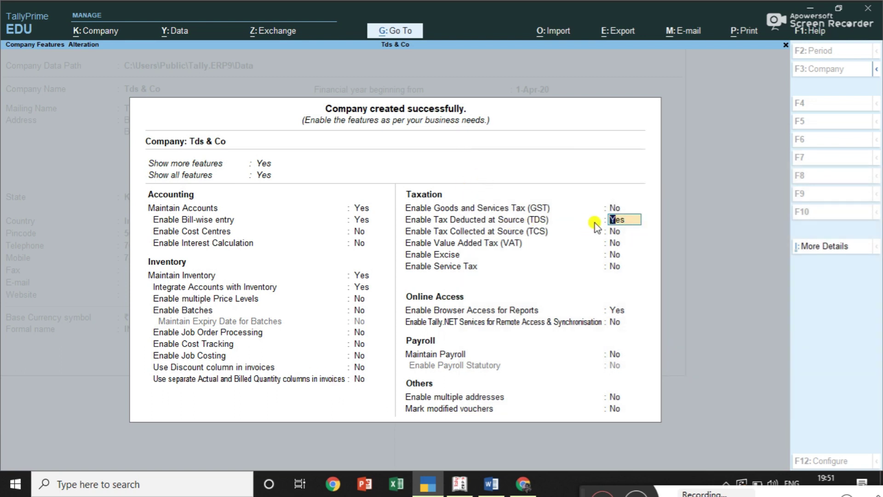
- Enable Tax Deducted at Source (TDS) and save the deductor details with type Company, leaving both TAN fields and the branch blank
key(Return)
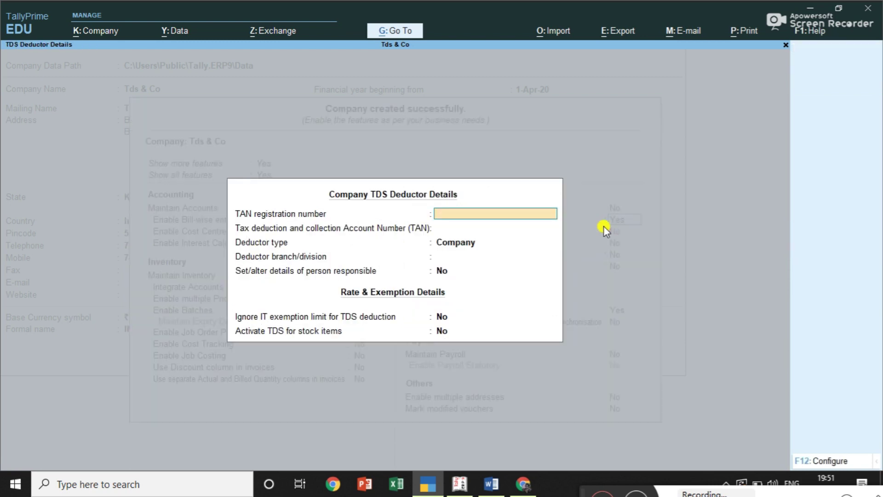
click(405, 196)
key(Return)
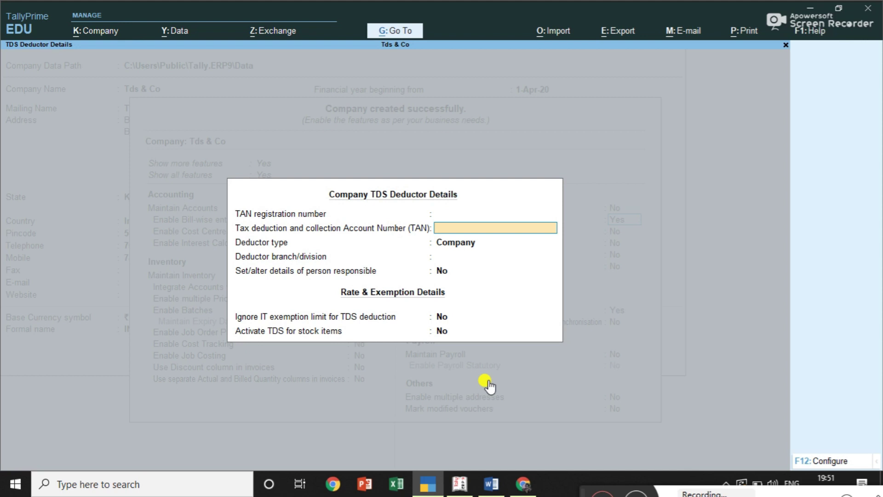
key(Return)
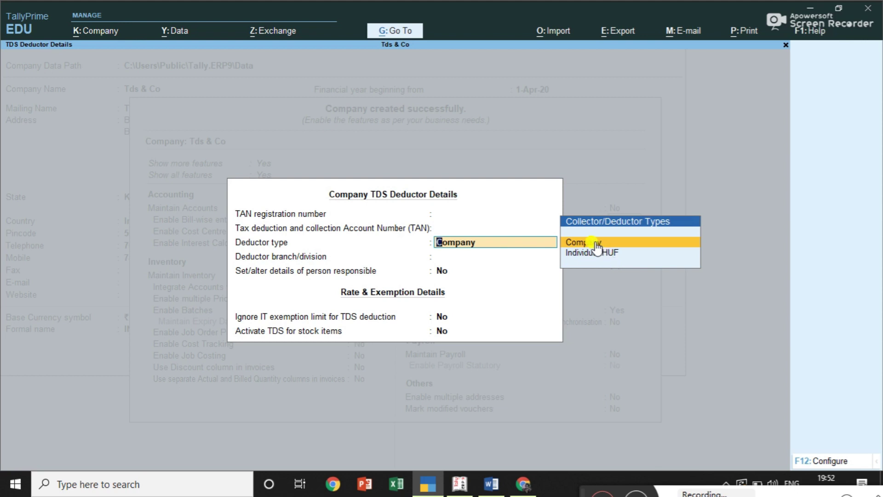
key(Return)
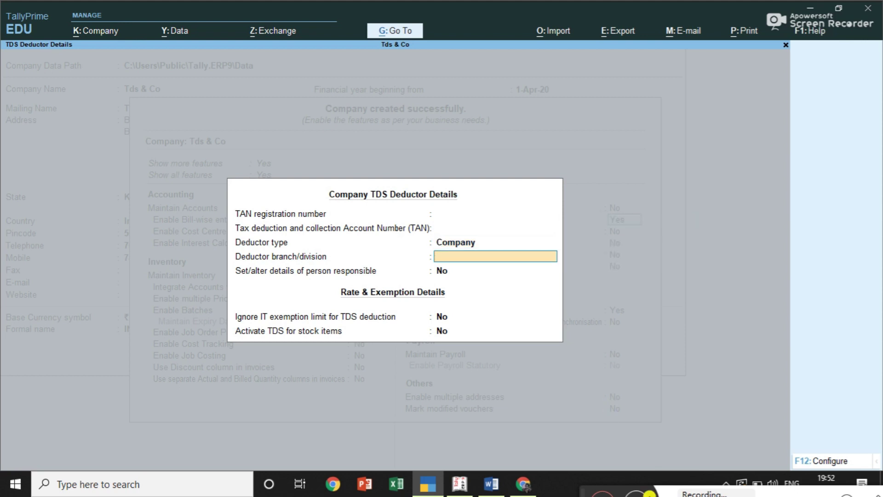
key(Return)
key(Return)
key(Return)
key(Return)
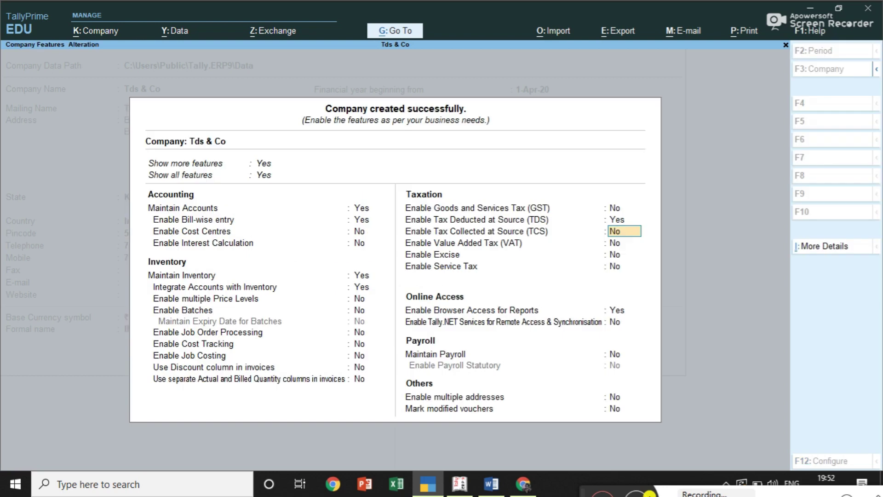
- Keep the remaining company features unchanged, save them for Tds & Co, and return to the Gateway of Tally
key(Return)
key(Return)
key(Return)
key(Return)
key(Return)
key(Return)
key(Return)
key(Return)
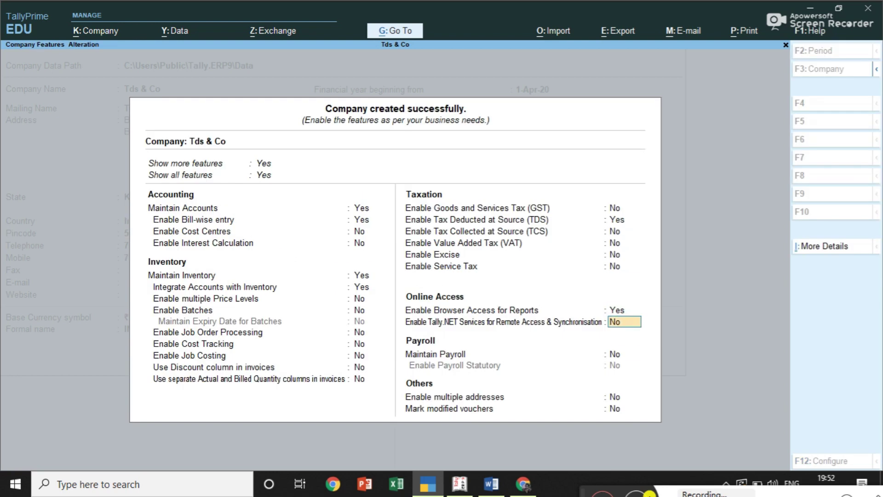
key(Return)
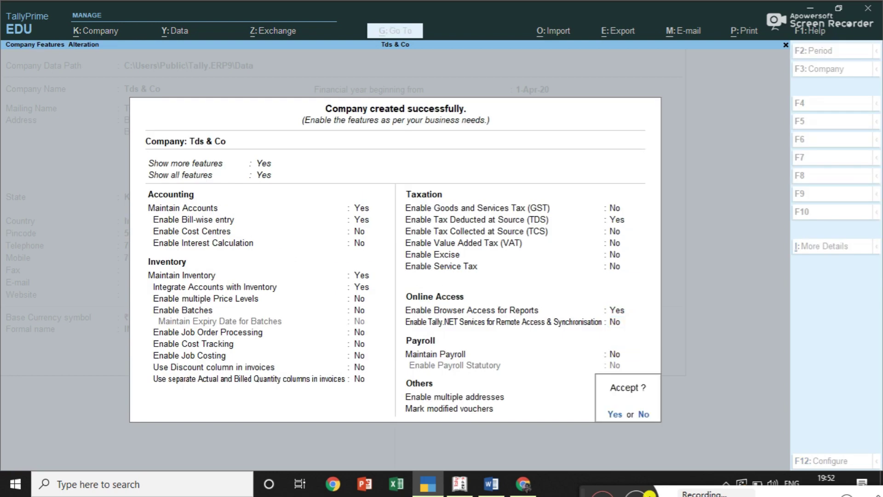
key(Return)
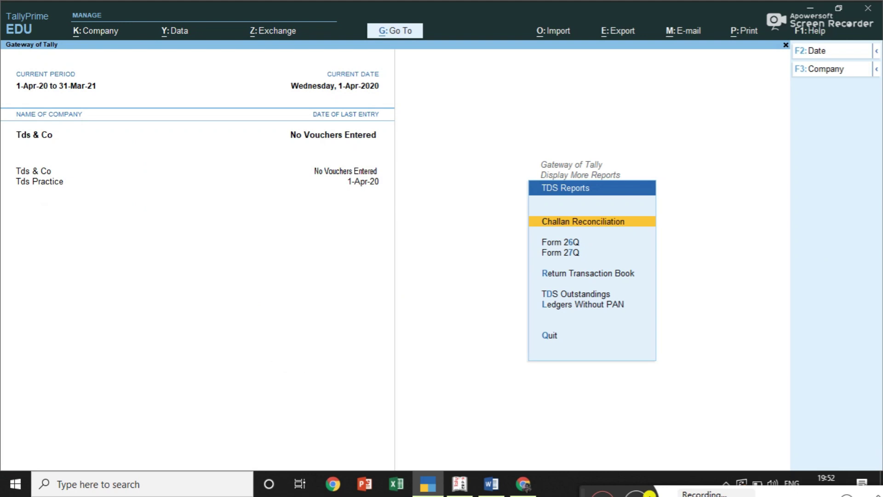
key(Escape)
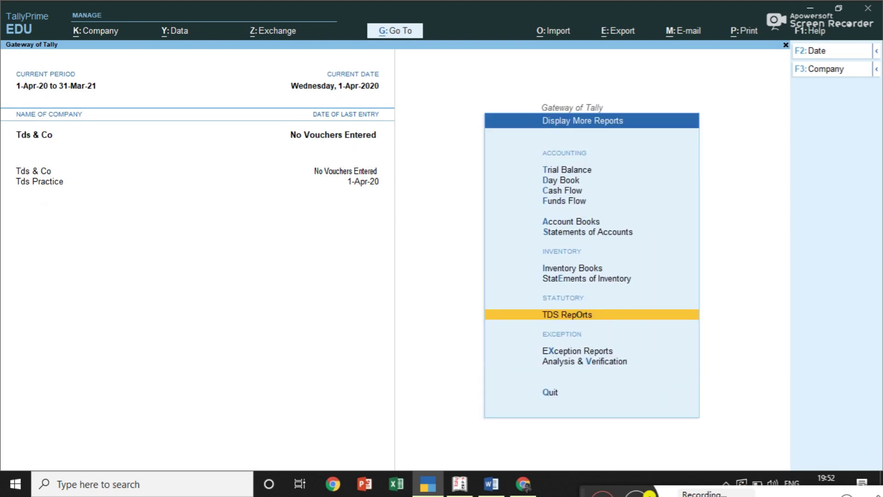
key(Escape)
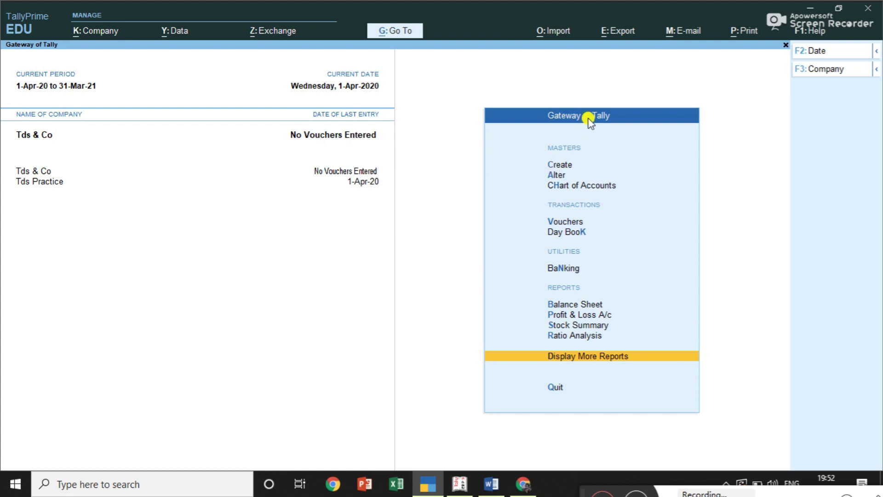
- Start a new TDS Nature of Payment master and name it Rent
click(562, 165)
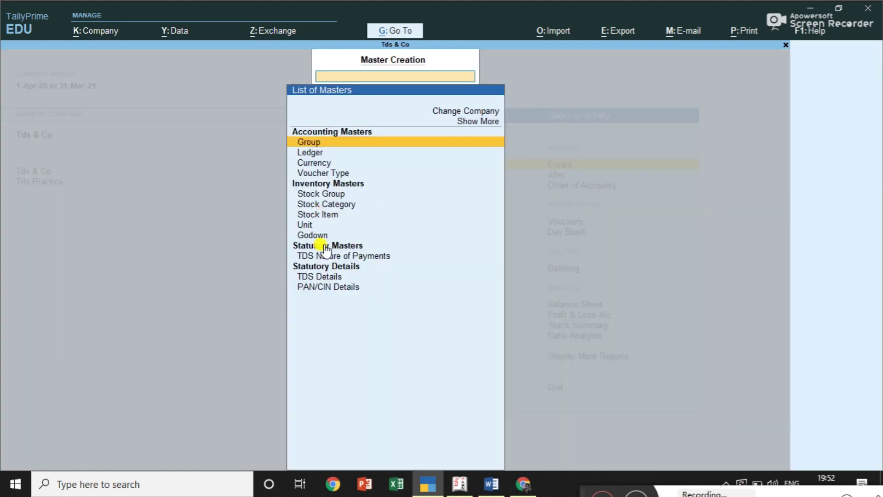
click(354, 260)
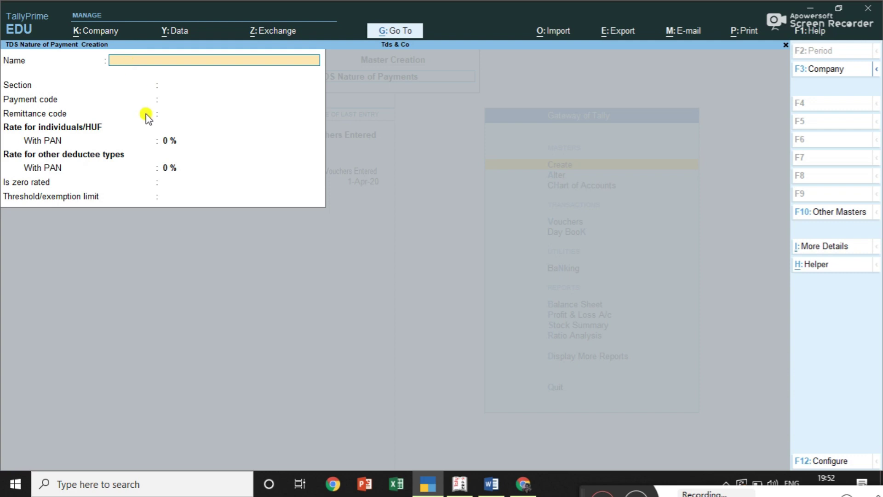
text(Rent)
key(Return)
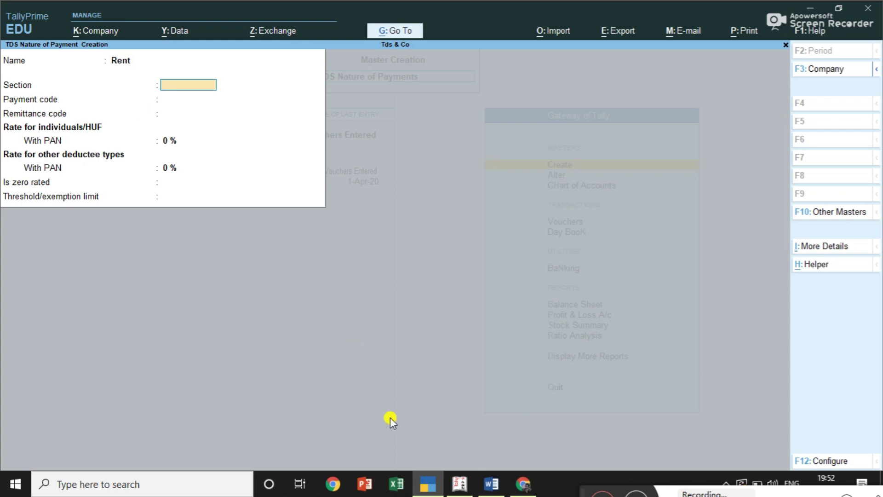
- Look up the rent section in the TDS Examples document in Word and enter 194i as the section in TallyPrime
click(494, 485)
drag(878, 130, 879, 263)
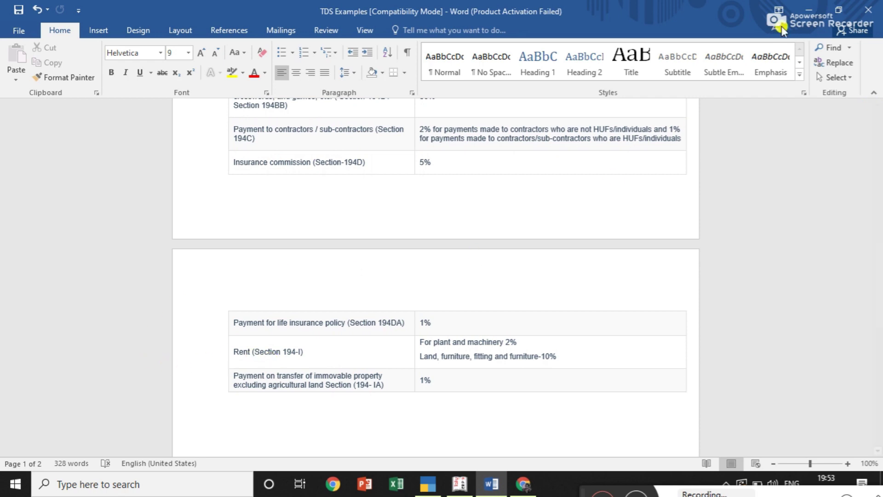
click(809, 13)
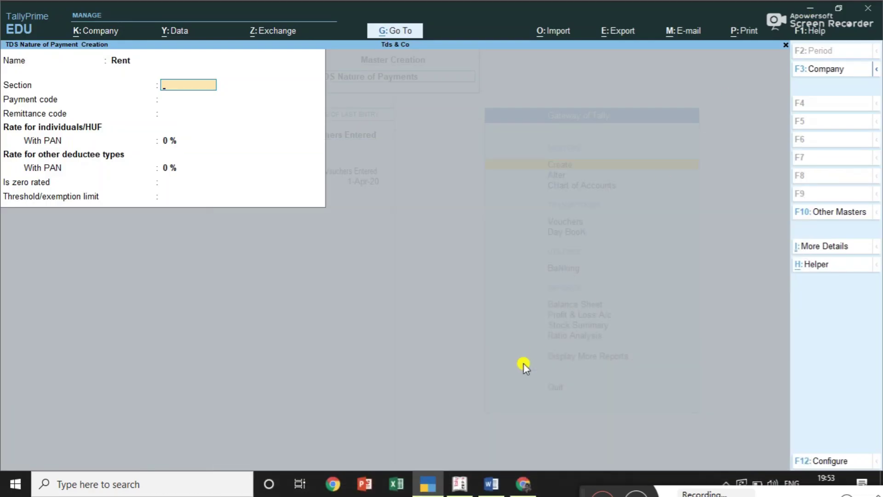
text(194i)
key(Return)
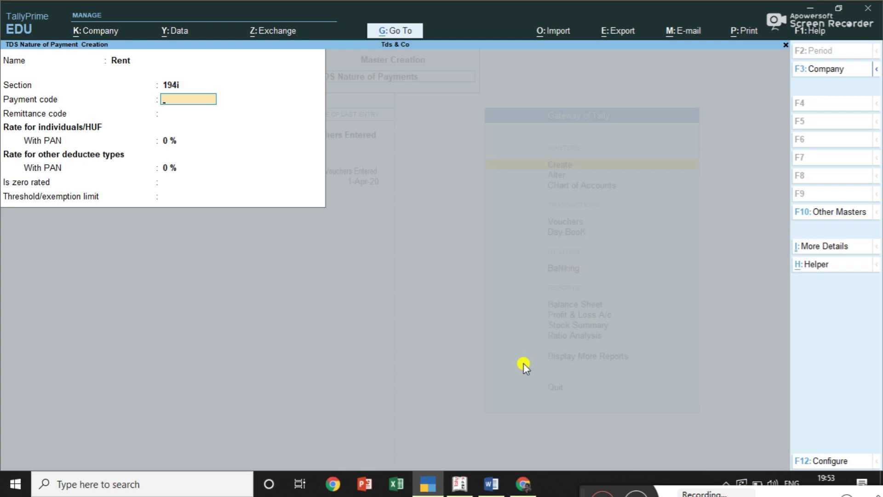
- Set both with-PAN rates for Rent to 10 %, leave the codes and exemption limit blank, and save the nature of payment
key(Return)
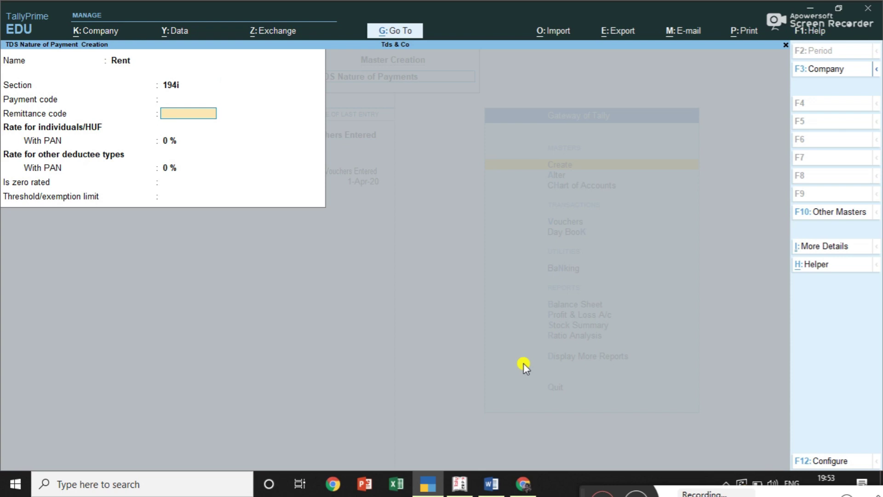
key(Return)
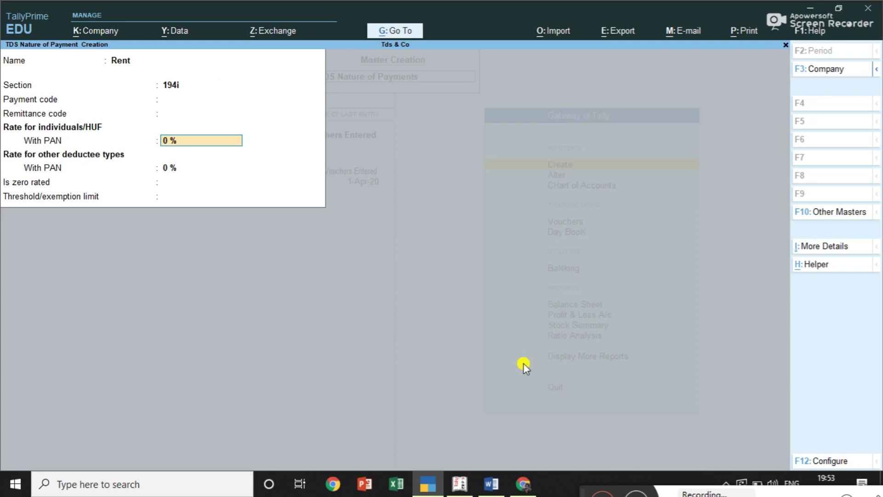
text(10)
key(Return)
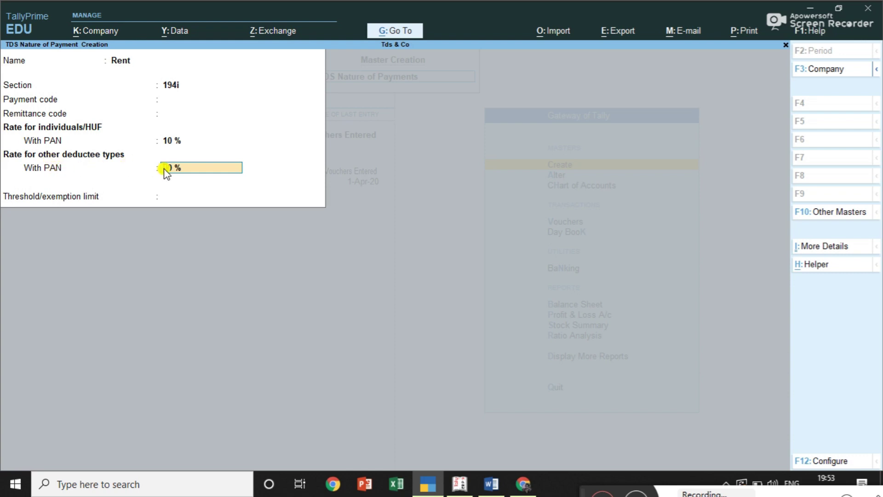
key(Return)
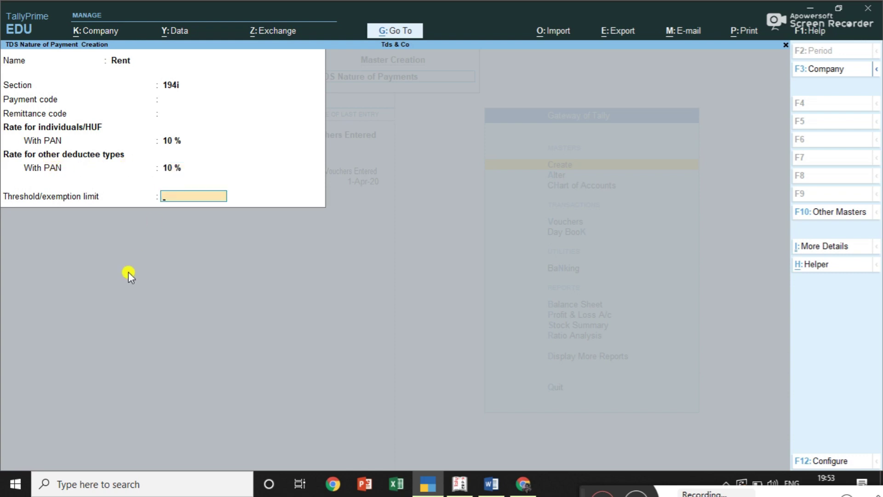
key(Return)
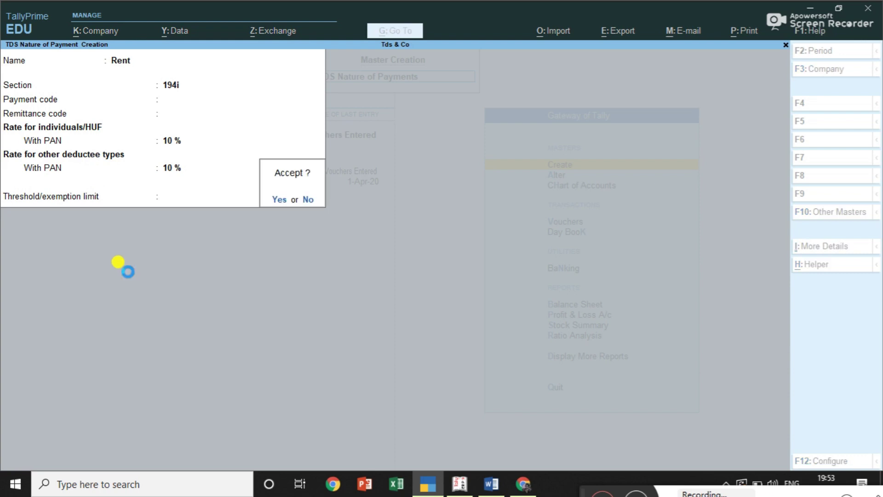
key(Return)
- Start a nature of payment named Salaries, check its section in the TDS Examples document, and enter section 192 without a payment code
text(Salaries)
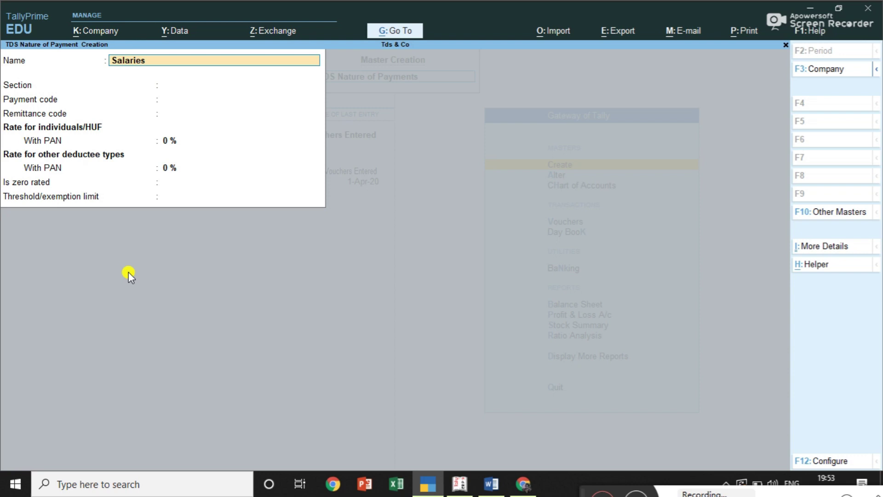
key(Return)
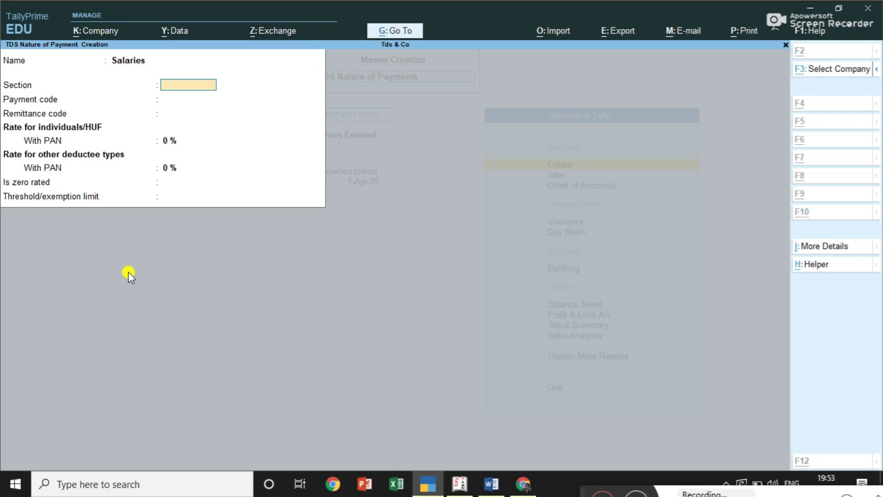
key(alt+Tab)
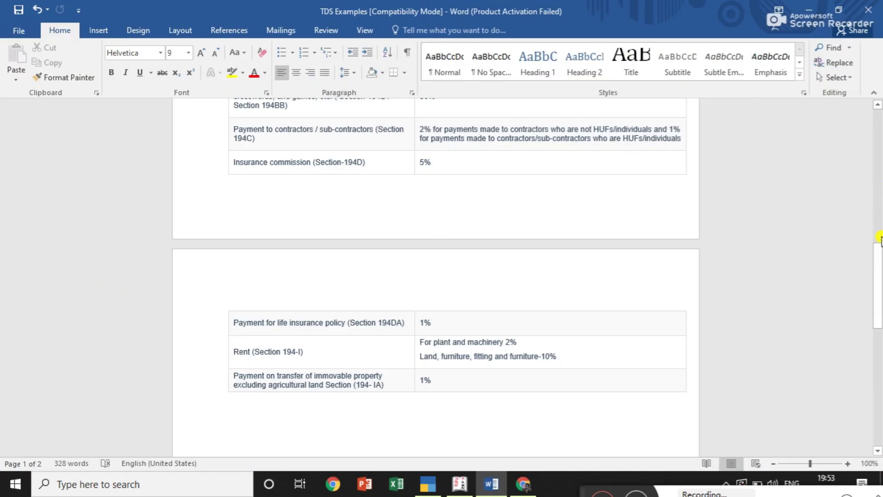
drag(879, 250, 879, 169)
key(alt+Tab)
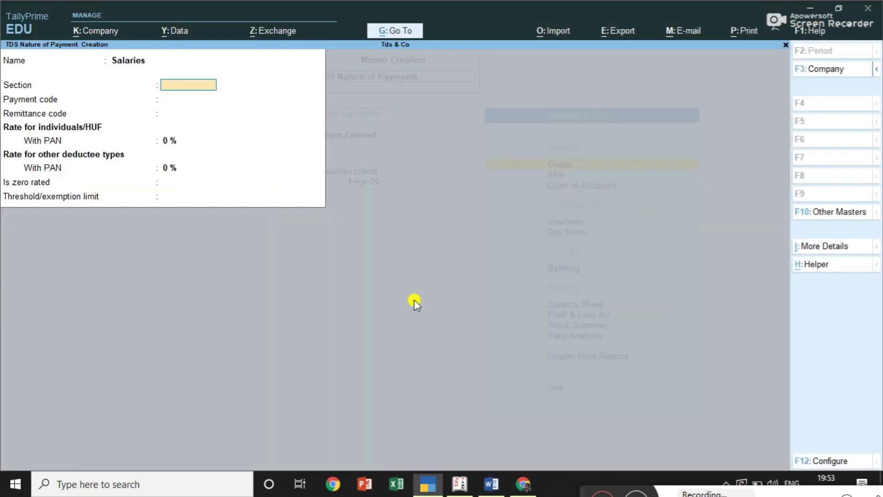
text(192)
key(Return)
key(Return)
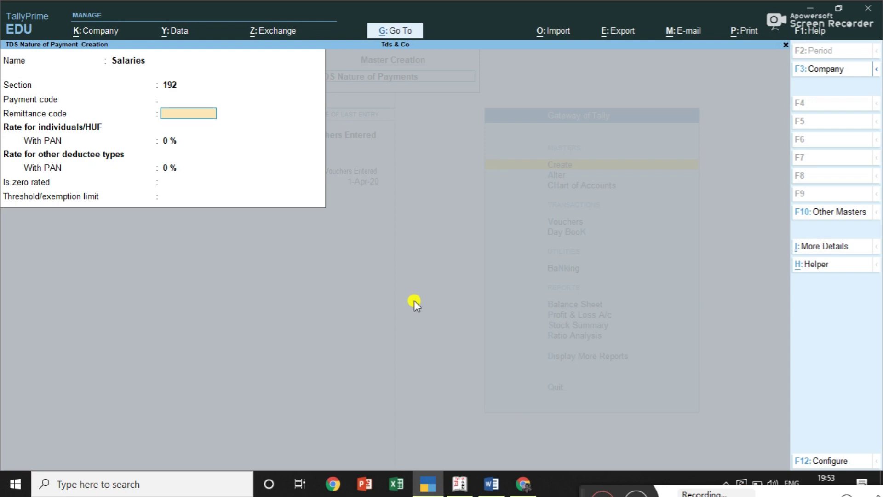
- Set both with-PAN rates for Salaries to 3 %, save the nature of payment, and return to the Gateway of Tally
text(3)
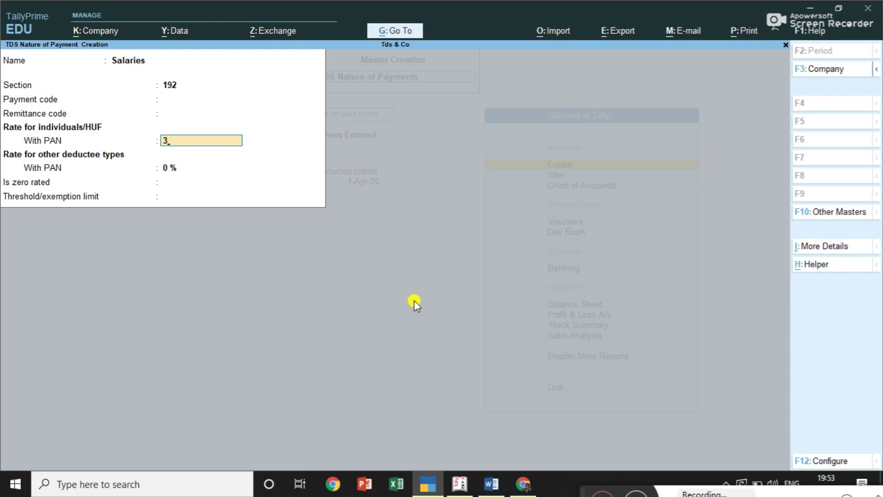
key(Return)
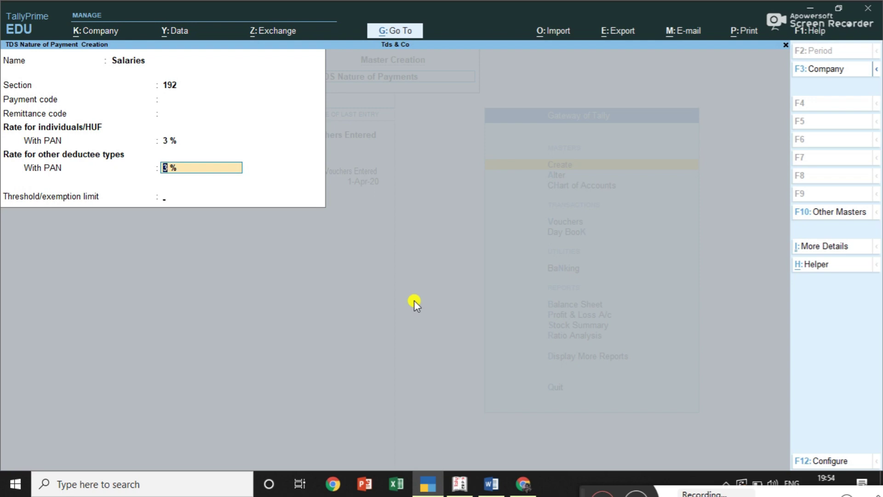
key(Return)
key(Return)
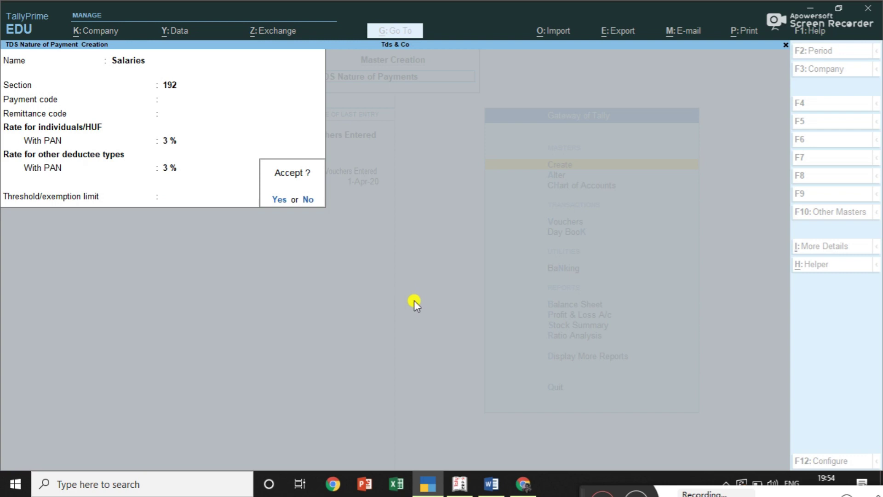
key(Return)
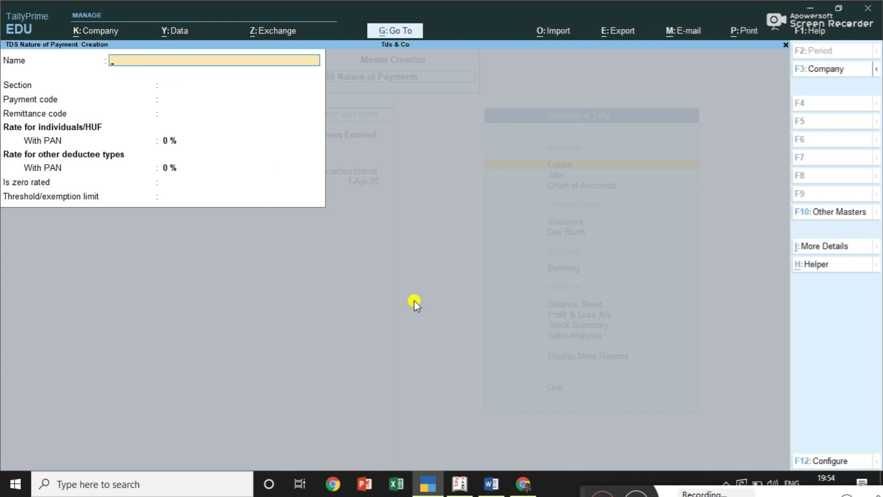
key(Escape)
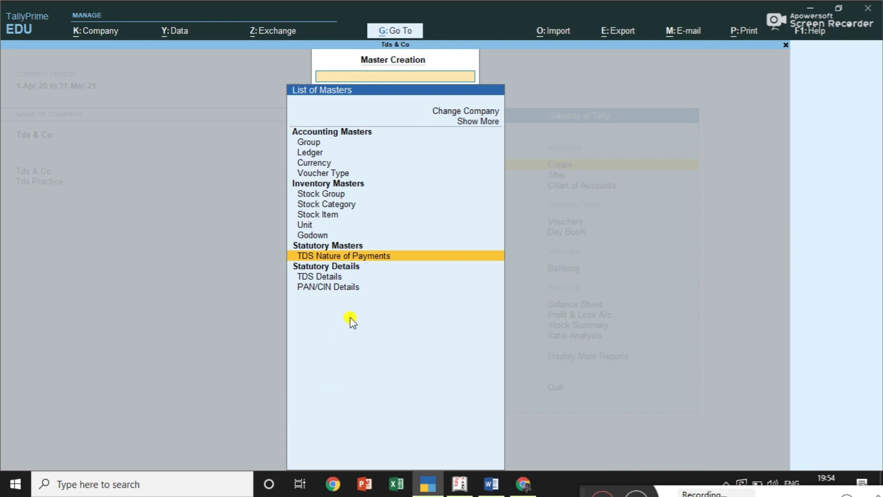
key(Escape)
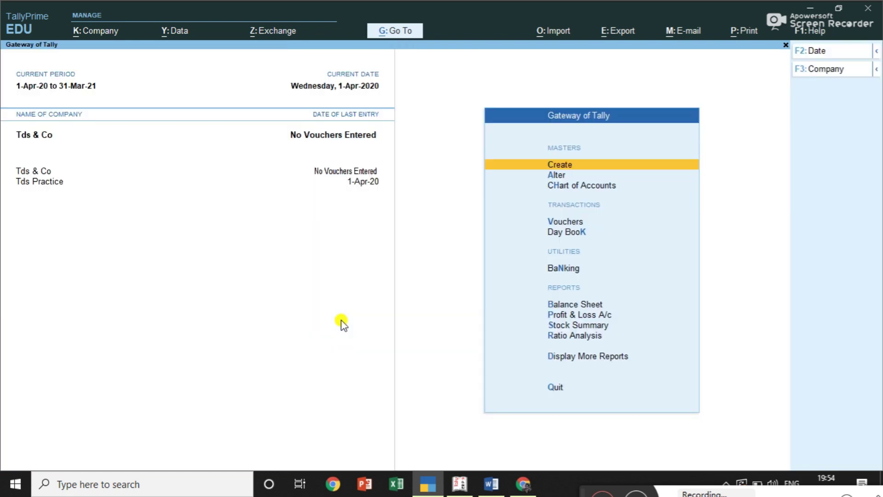
- Start a new ledger named Rent and place it under the Indirect Expenses group
click(575, 166)
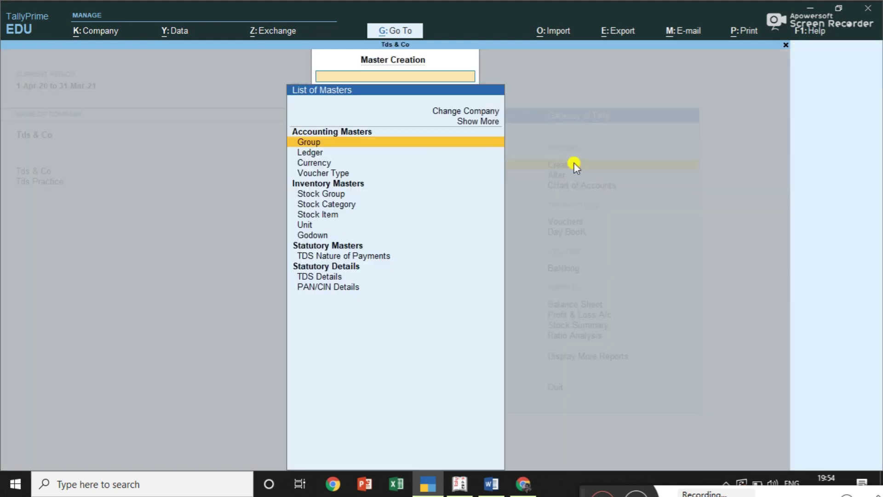
click(318, 154)
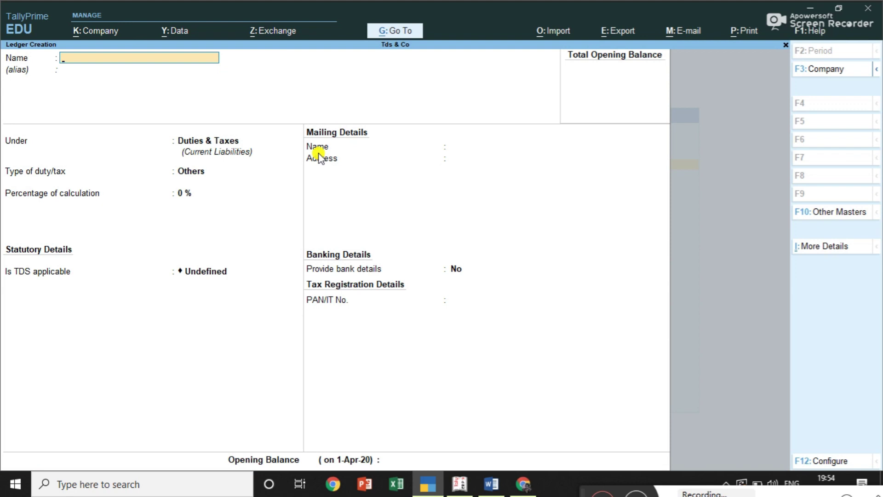
text(Rent)
key(Return)
text(In)
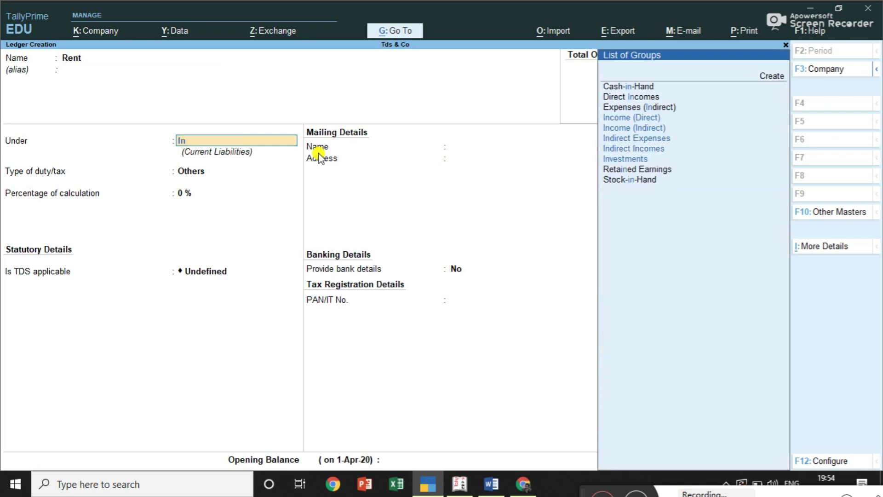
key(Down)
key(Down)
key(Down)
key(Down)
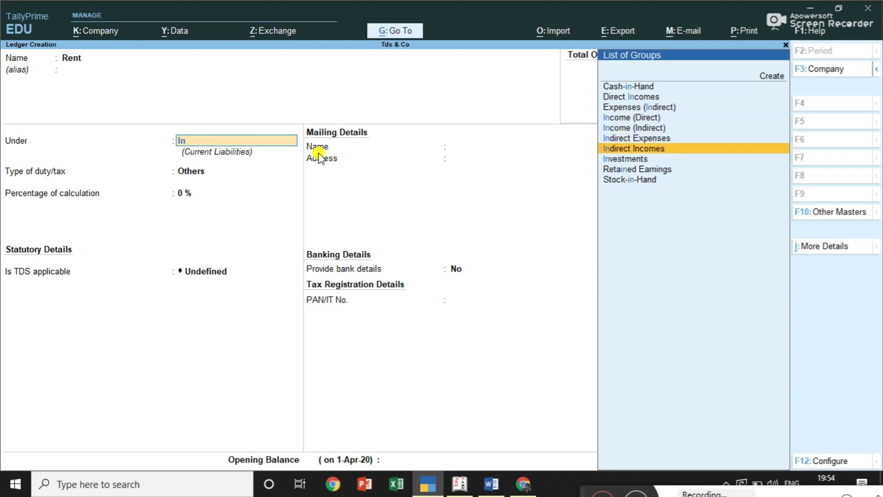
key(Up)
key(Up)
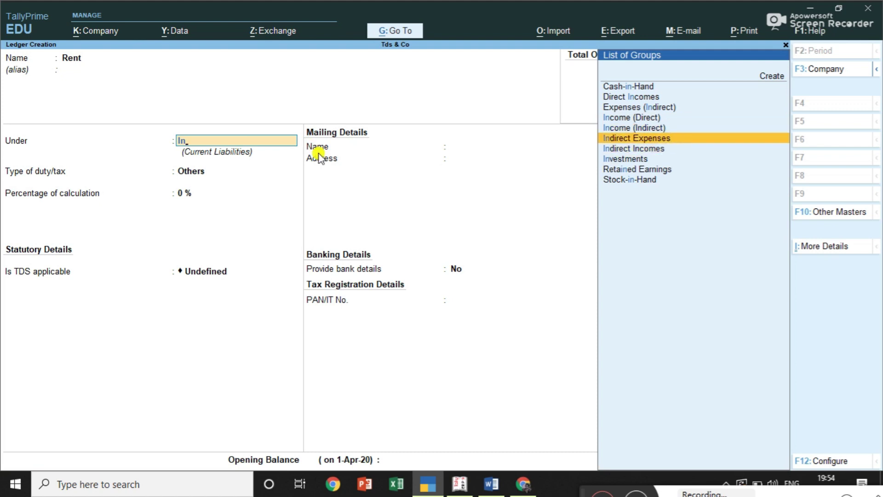
key(Return)
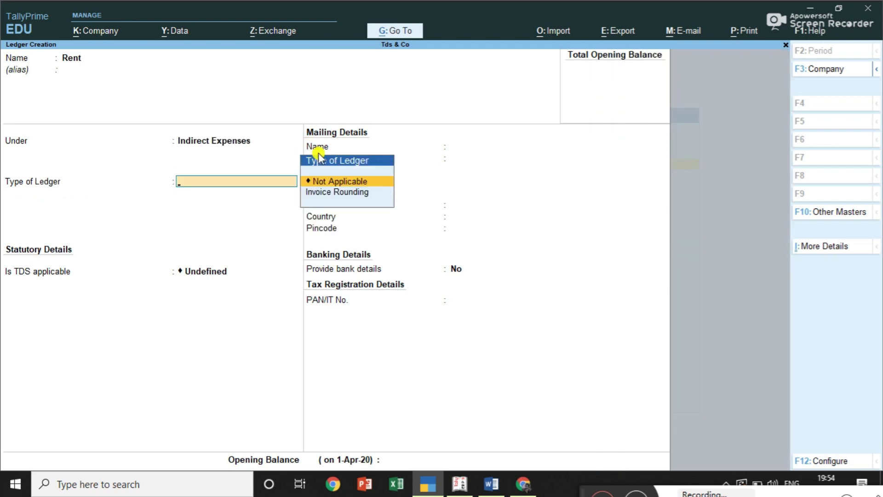
- Keep the ledger type Not Applicable, make TDS applicable with Rent as the nature of payment, and save the ledger without bank details
key(Return)
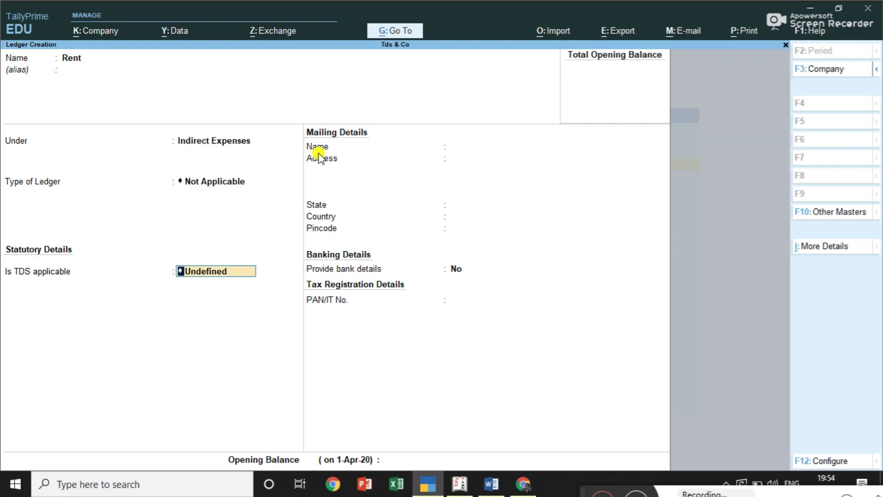
text(A)
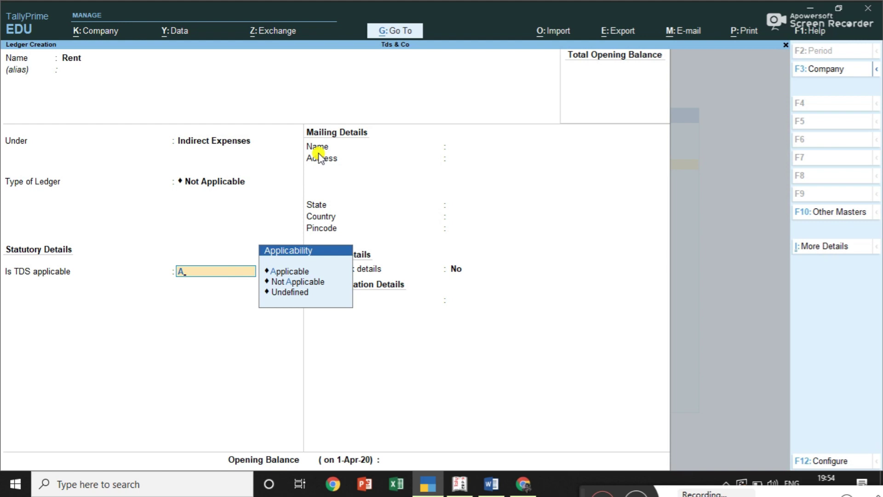
key(Return)
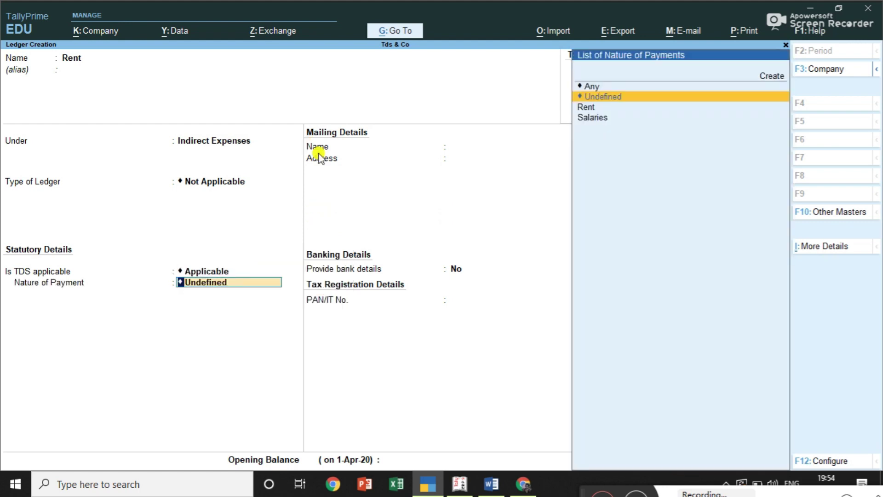
key(Down)
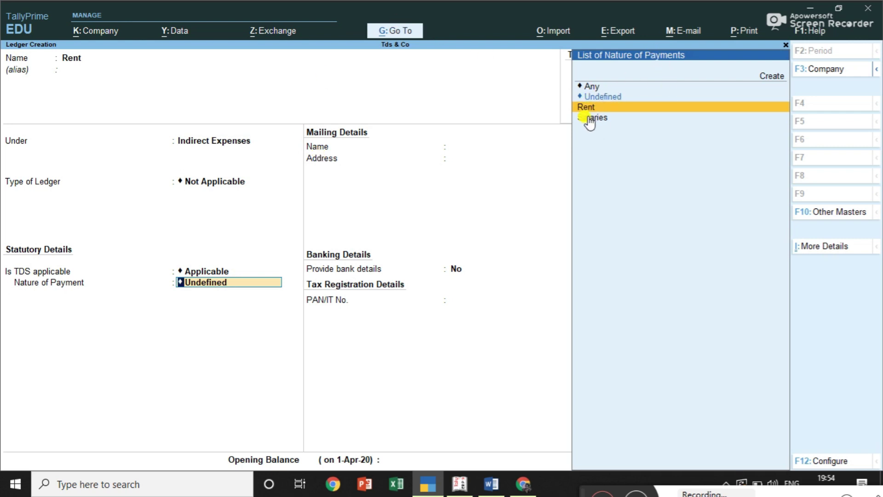
key(Return)
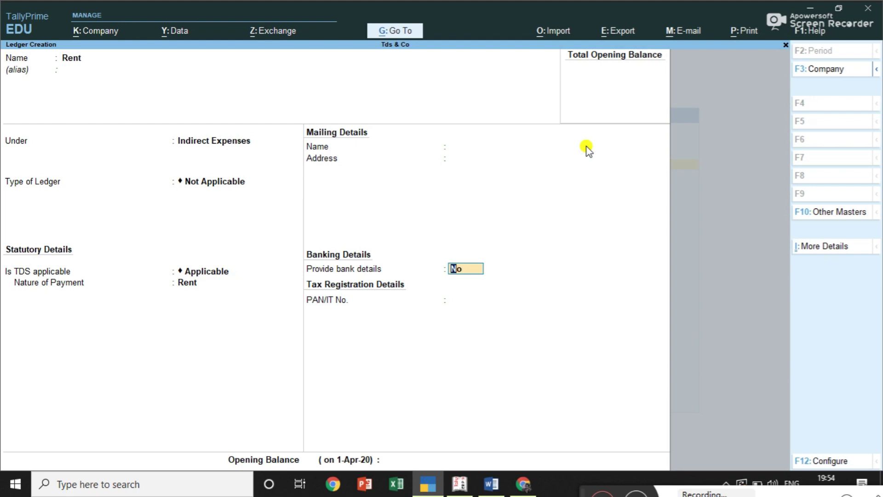
key(Return)
key(Return)
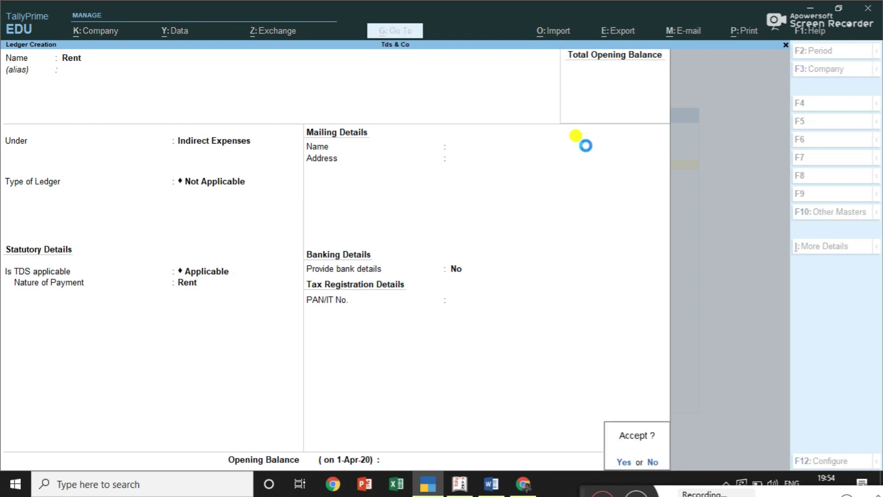
key(Return)
- Start a ledger named Salaries under Indirect Expenses with the ledger type Not Applicable
text(Sala)
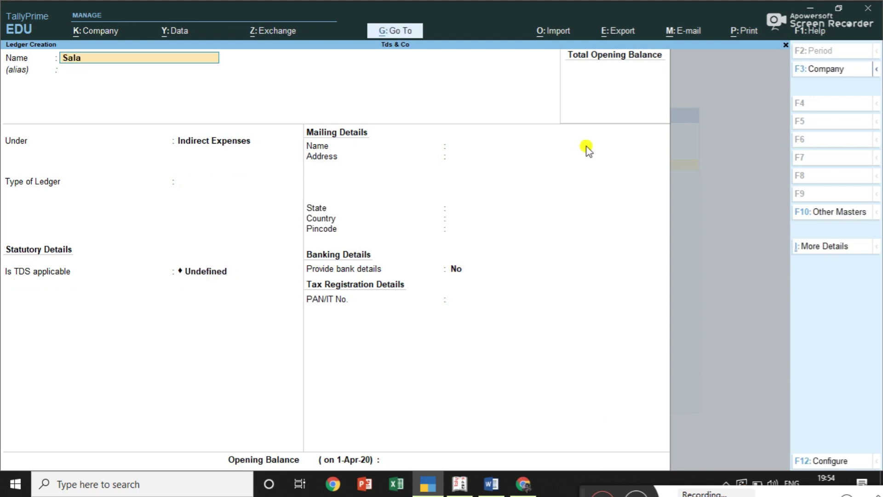
text(ries)
key(Return)
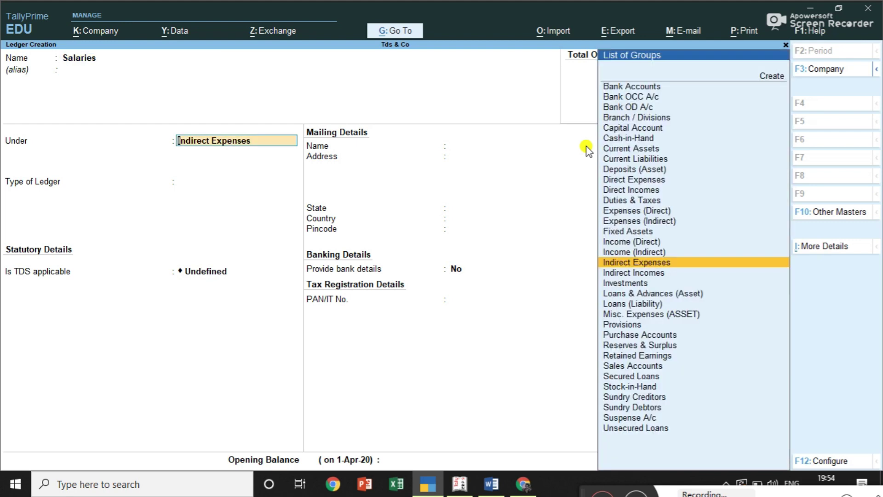
key(Return)
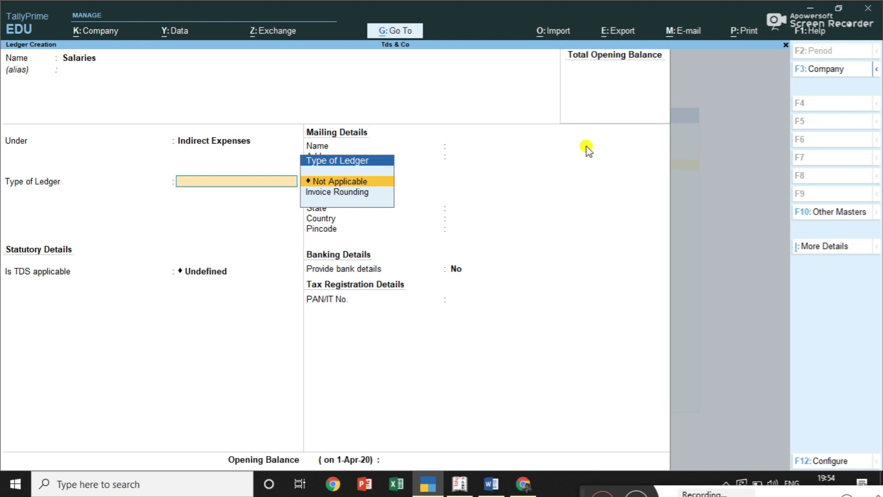
key(Return)
- Make TDS applicable with Salaries as the nature of payment and save the ledger without bank details
text(A)
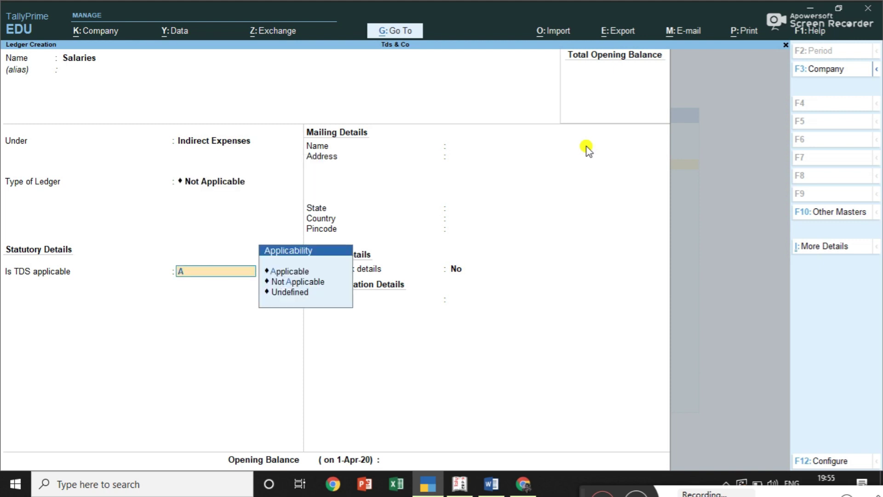
key(Return)
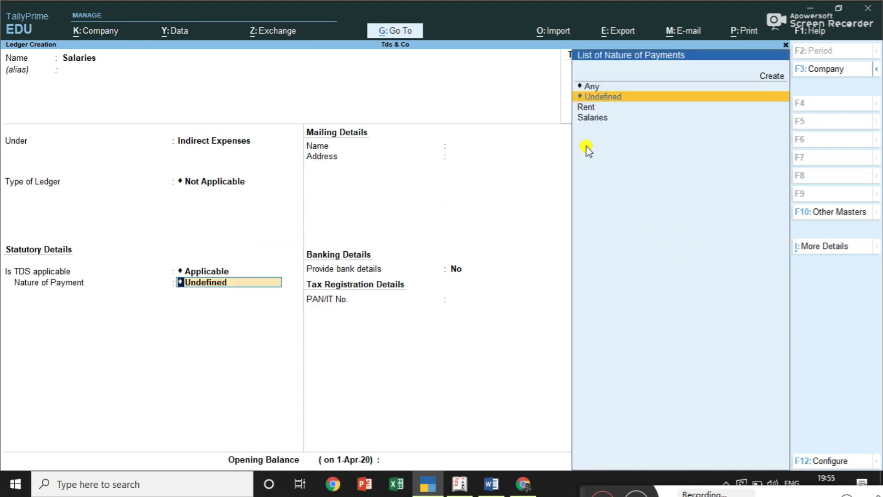
key(Down)
key(Down)
key(Return)
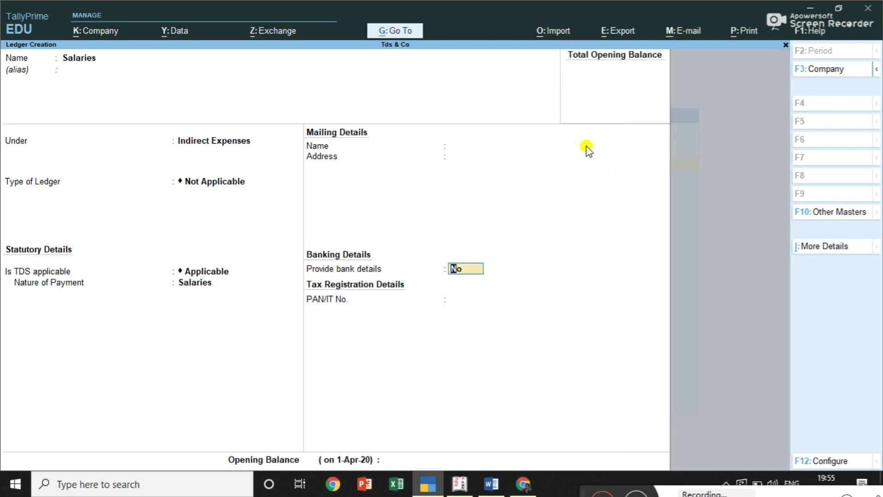
key(Return)
key(Return)
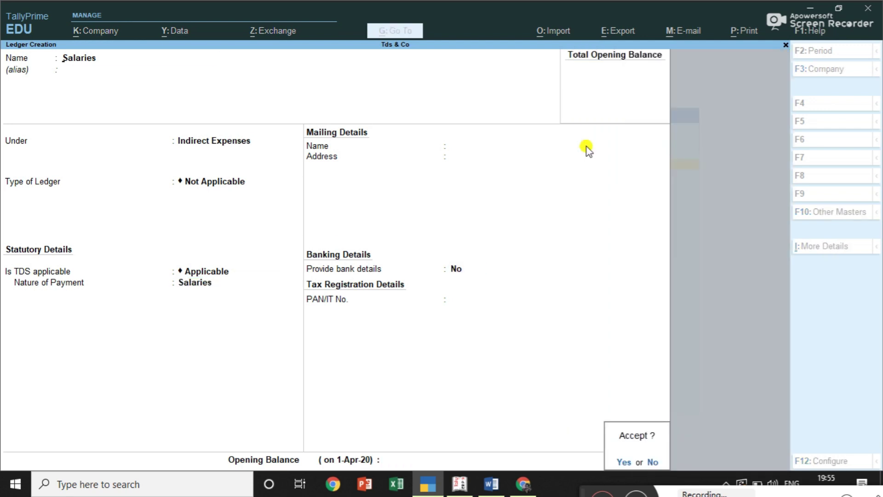
key(Return)
- Start a party ledger with the first payee's name under Sundry Creditors, keeping bill-by-bill balances on and the credit period blank
text(Vamsi)
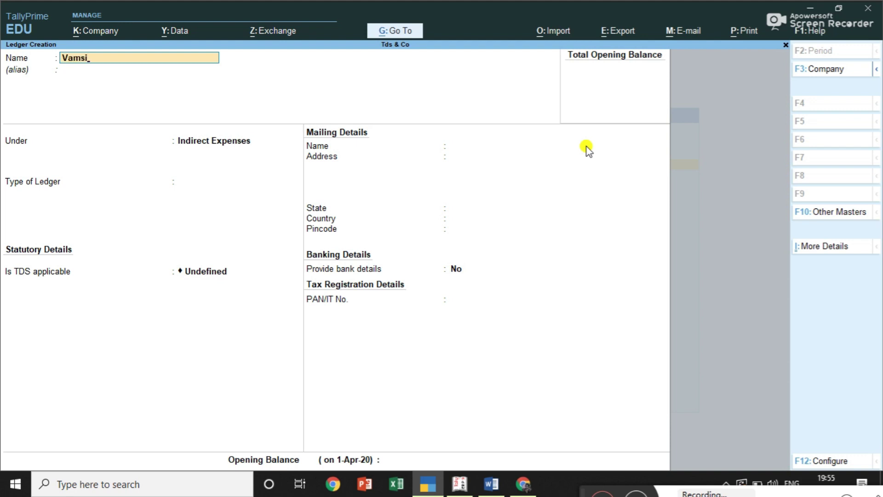
key(Return)
text(S)
key(Down)
key(Down)
key(Down)
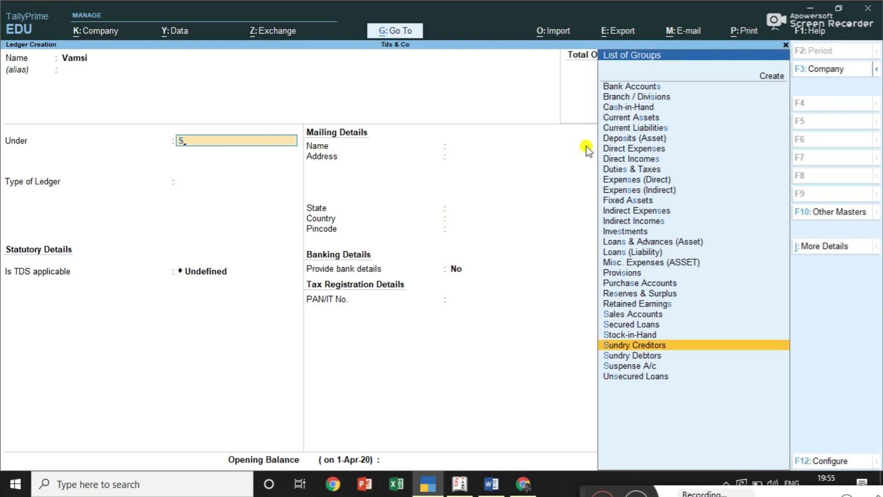
key(Return)
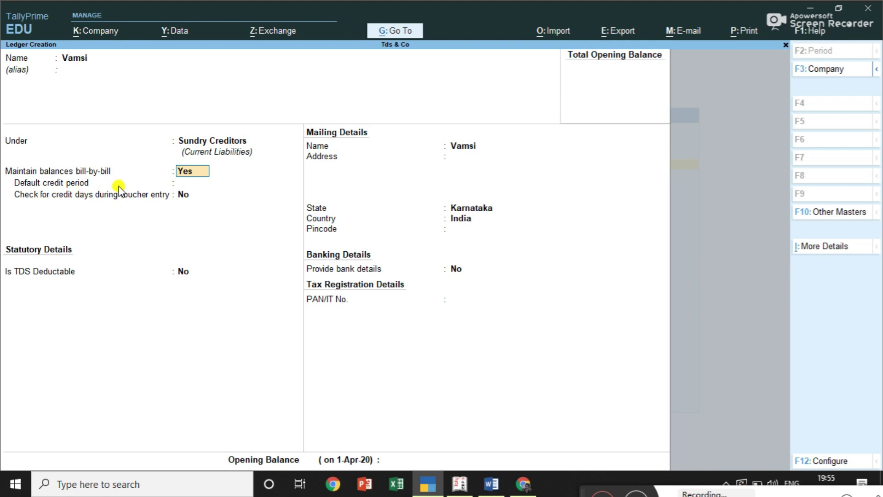
key(Return)
key(Return)
key(Return)
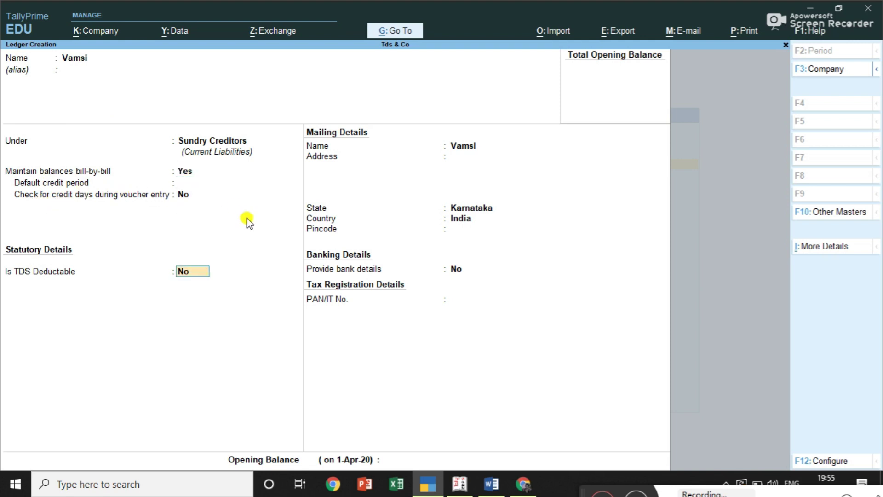
- Set the party as TDS deductable with deductee type Individual/HUF - Resident and Deduct TDS in Same Voucher set to No
text(yes)
key(Return)
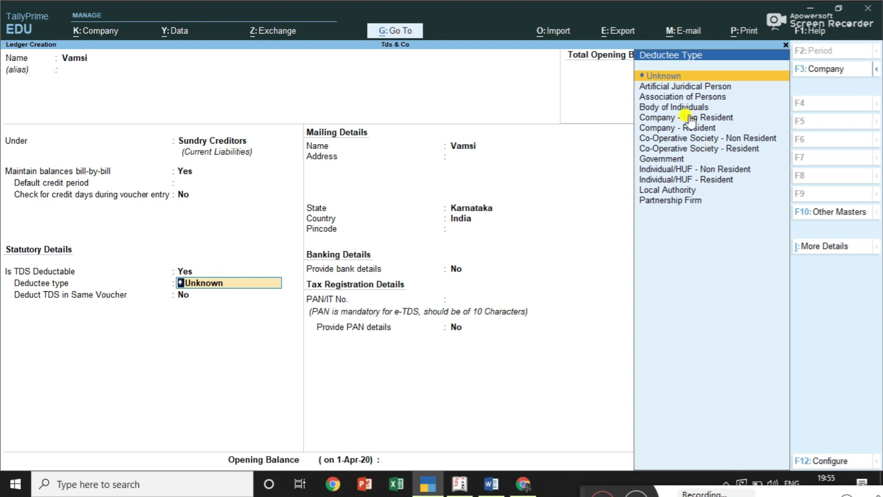
click(671, 182)
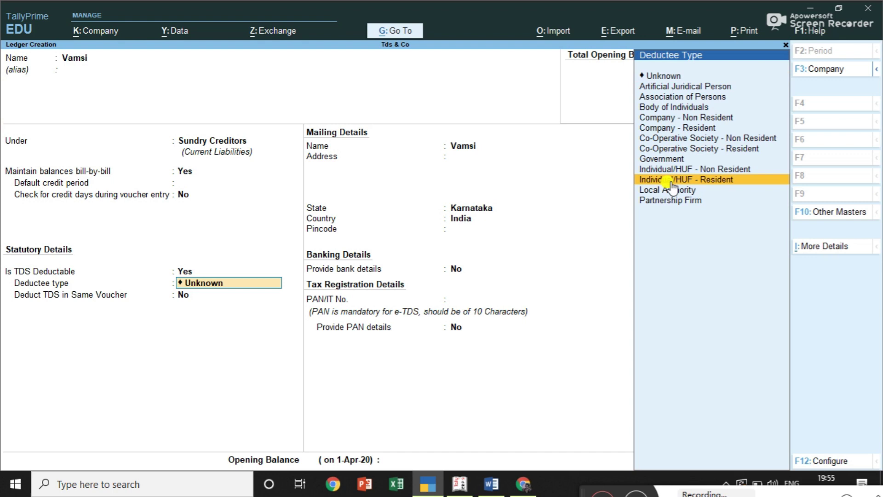
key(Return)
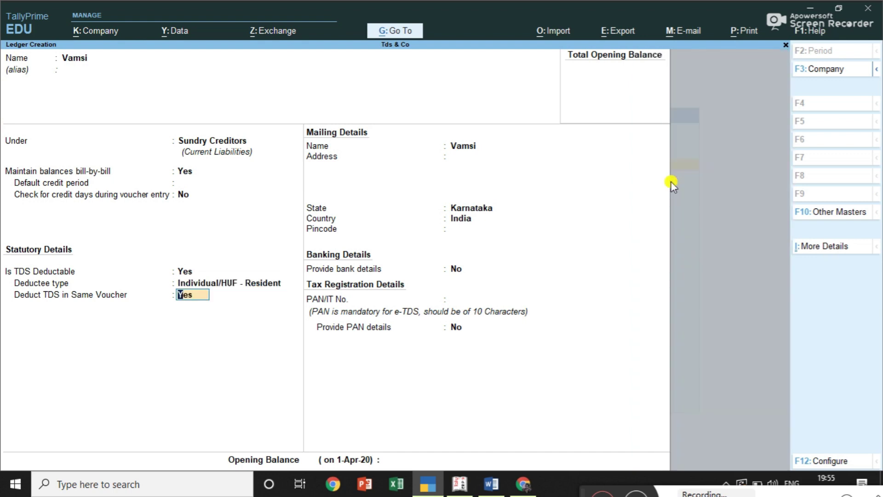
text(no)
key(Return)
- Fill in the party's mailing address, keeping state Karnataka and country India, with no pincode or bank details
key(Return)
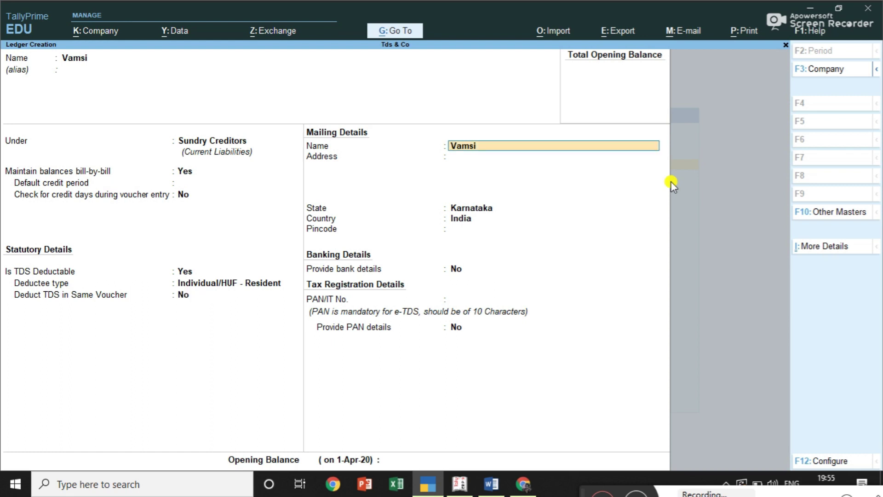
text(Jp Naga)
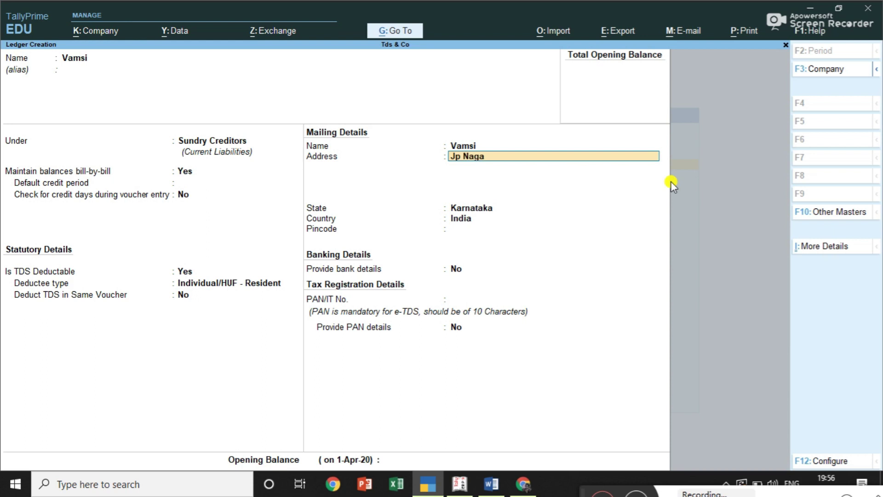
text(r)
key(Return)
text(Bangalore)
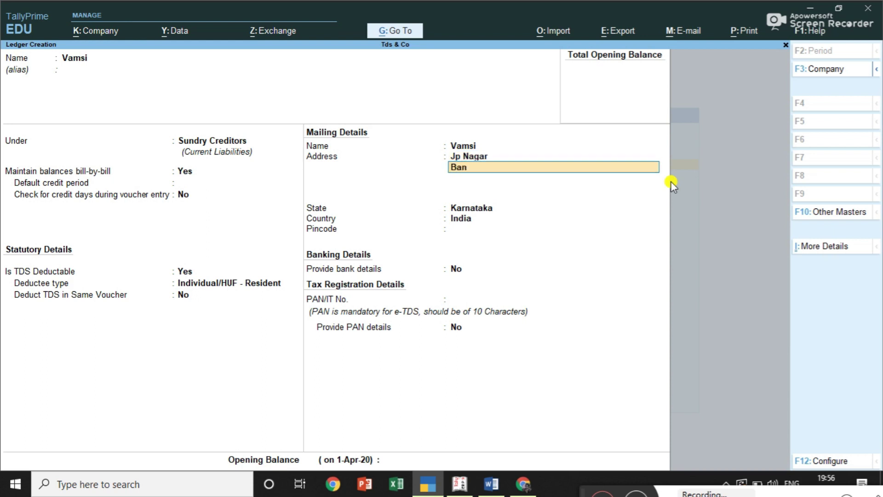
key(Return)
key(Return)
key(Return)
key(Return)
key(Return)
key(Return)
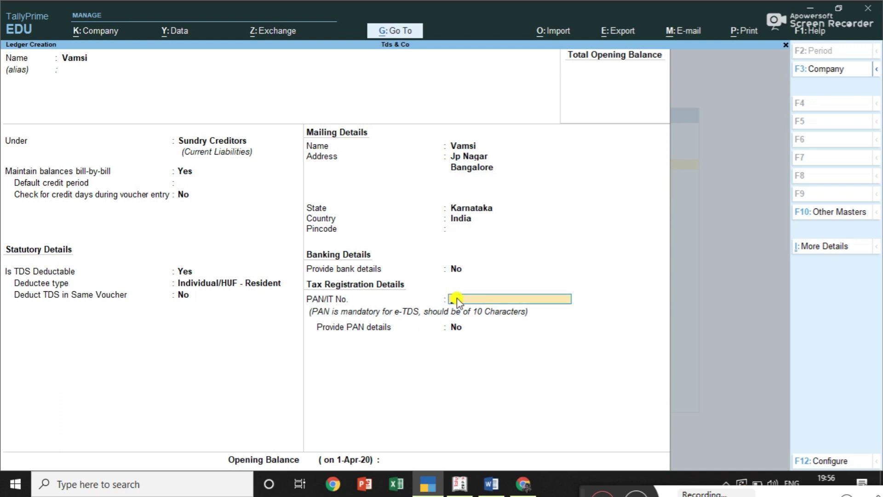
- Leave the PAN number and opening balance blank and save the party ledger
key(Return)
key(Return)
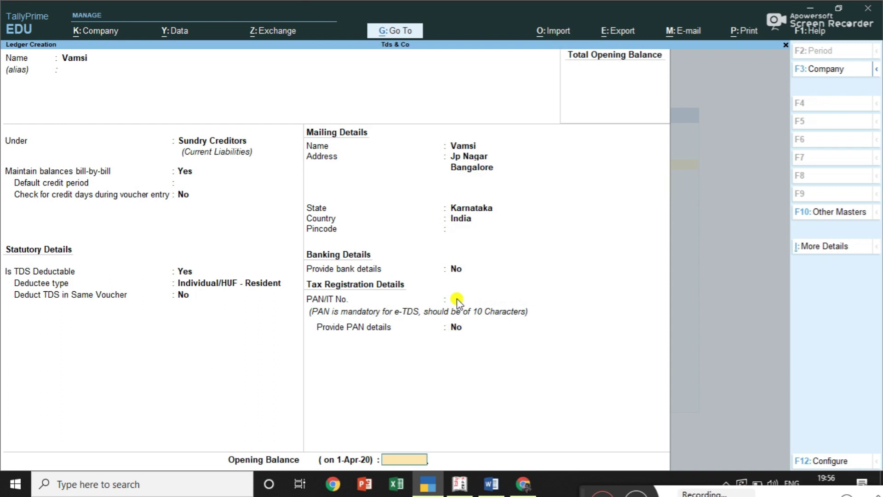
key(Return)
key(y)
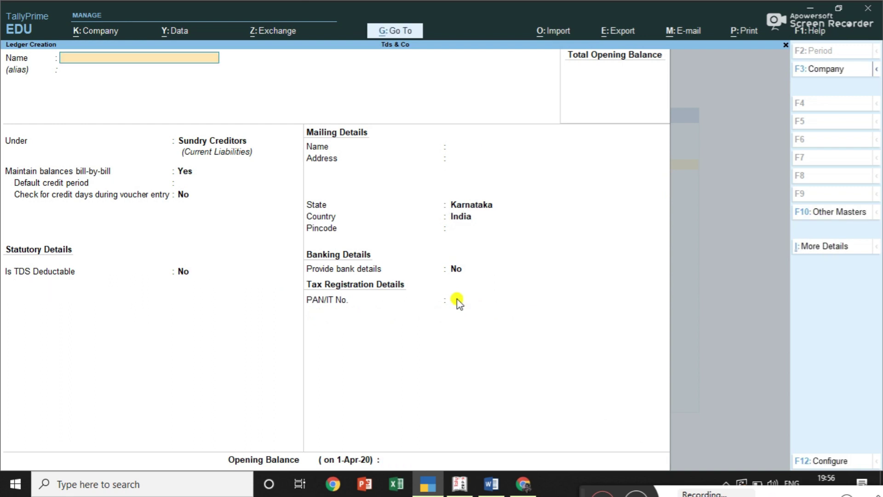
- Start another party ledger with the second payee's name under Sundry Creditors, keeping the default bill-by-bill settings
text(Ramu)
key(Return)
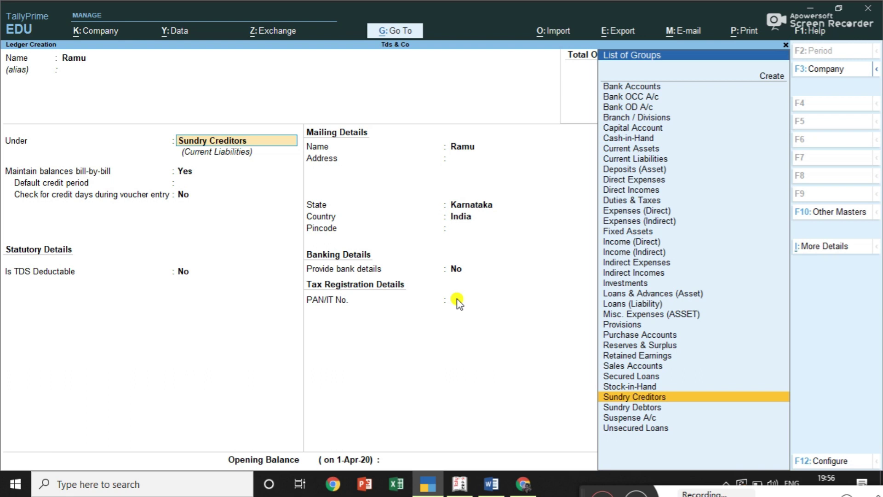
key(Return)
key(Return)
key(Return)
key(Return)
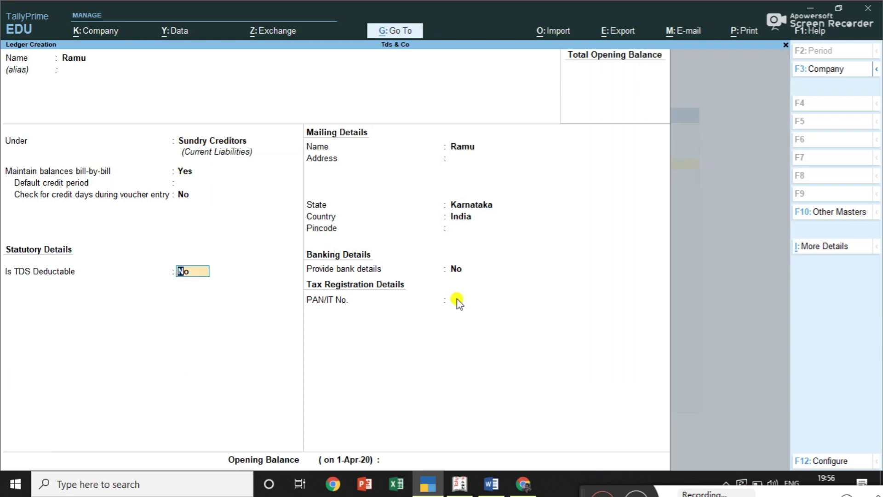
- Mark the second party as TDS deductable with deductee type Individual/HUF - Resident and Deduct TDS in Same Voucher set to No
text(y)
key(Return)
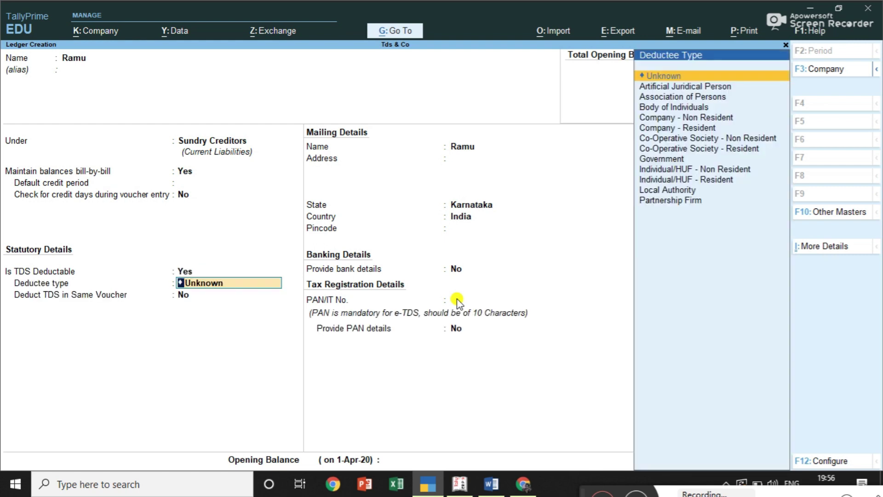
key(Down)
key(Down)
key(Down)
key(Down)
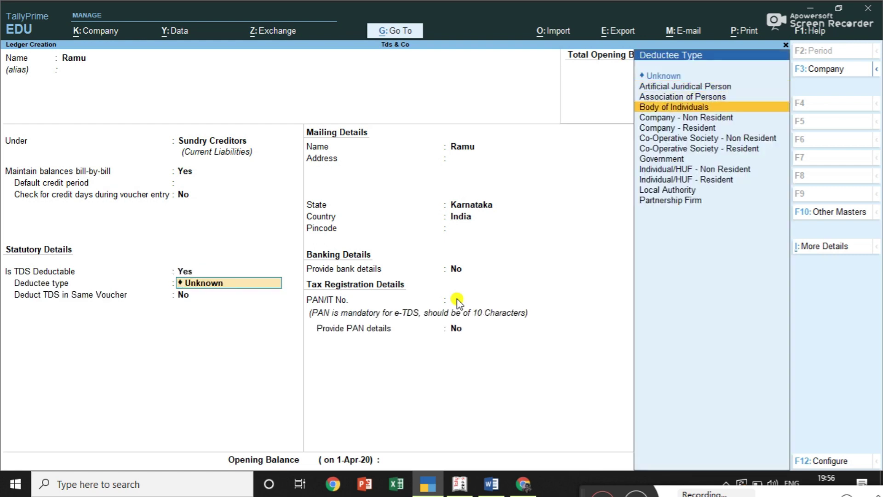
key(Down)
key(Down)
key(Down)
key(Down)
key(Down)
key(Down)
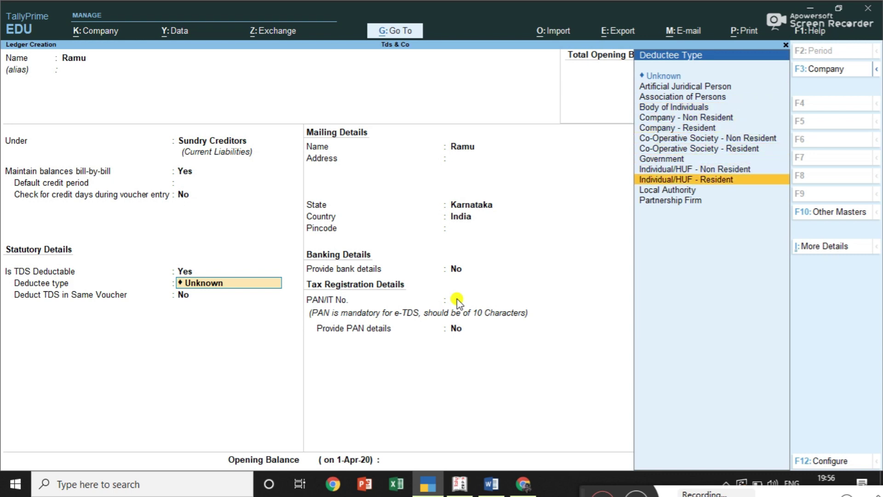
key(Return)
text(no)
key(Return)
- Keep the default mailing and banking details, leave the PAN and opening balance blank, and save the second party ledger
key(Return)
key(Return)
key(Return)
key(Return)
key(Return)
key(Return)
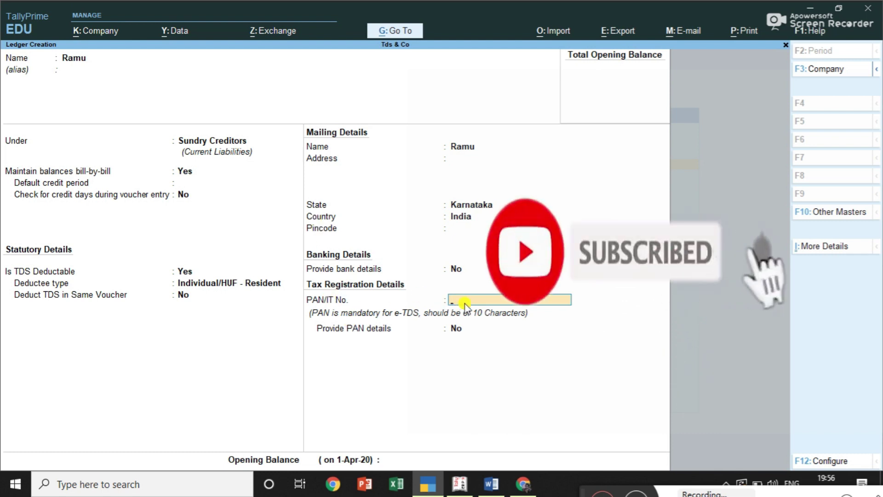
key(Return)
key(Return)
key(Return)
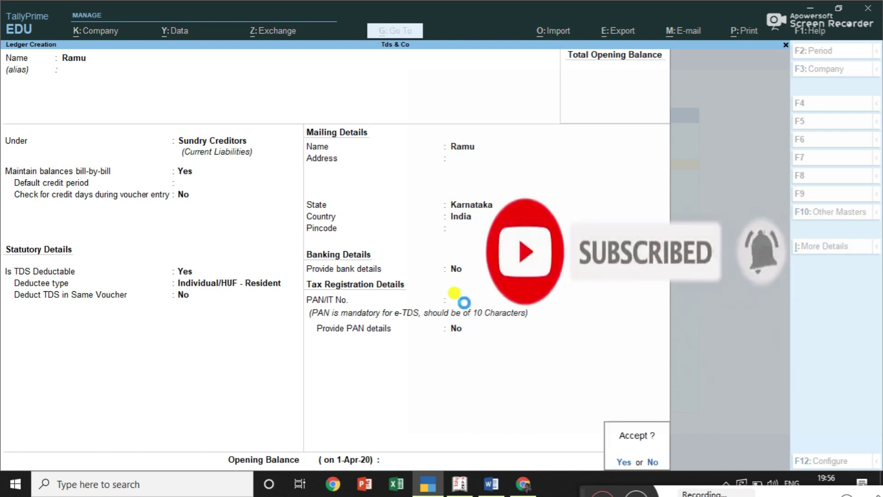
key(Return)
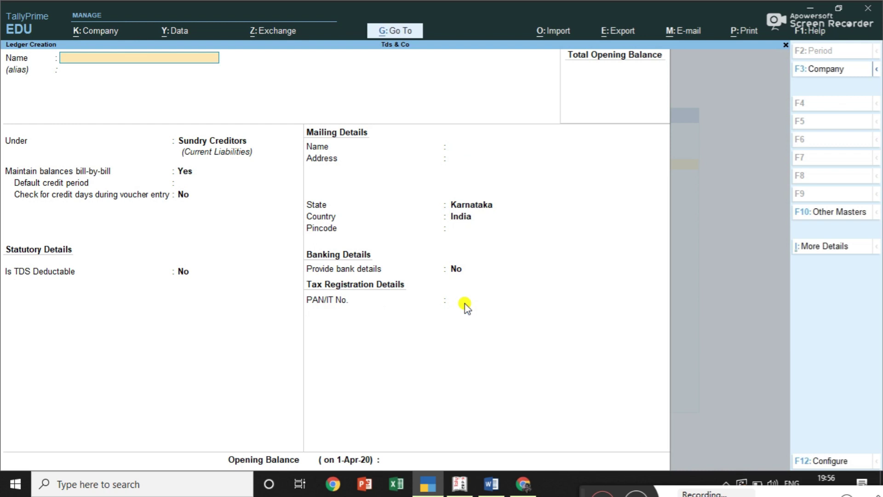
- Start a new ledger named Tds without an alias and place it under Duties & Taxes
text(Tds)
key(Return)
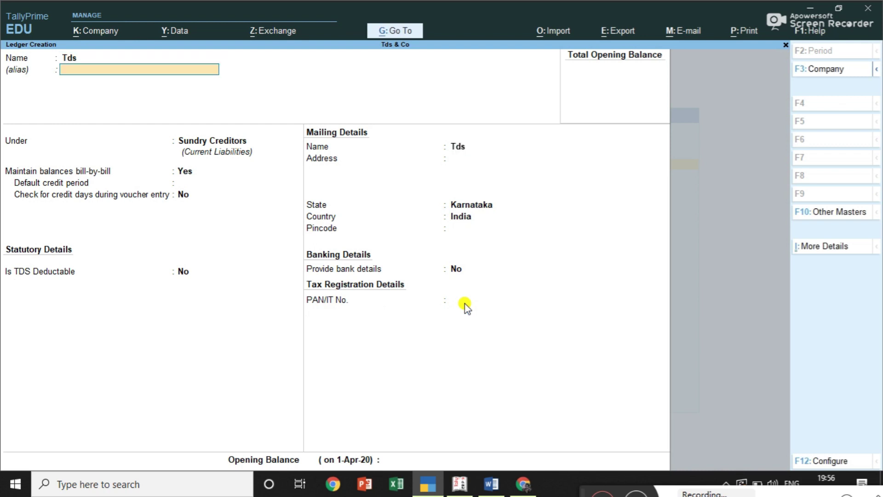
key(Return)
text(Du)
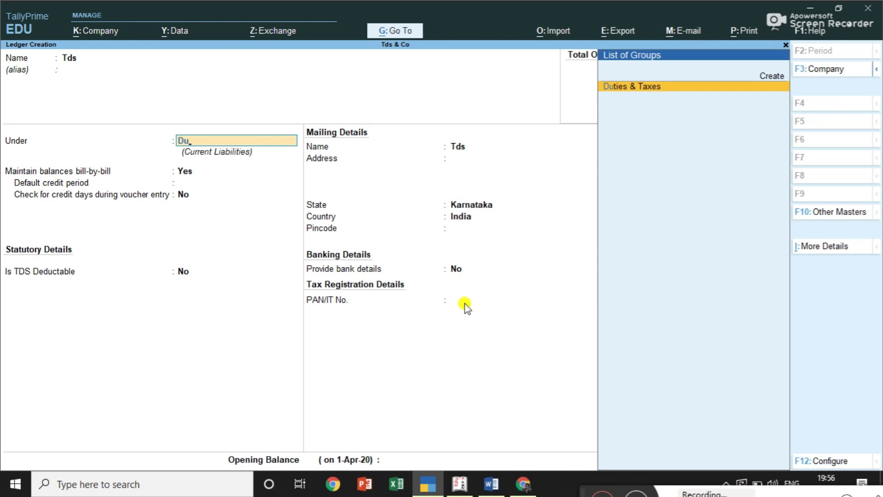
key(Return)
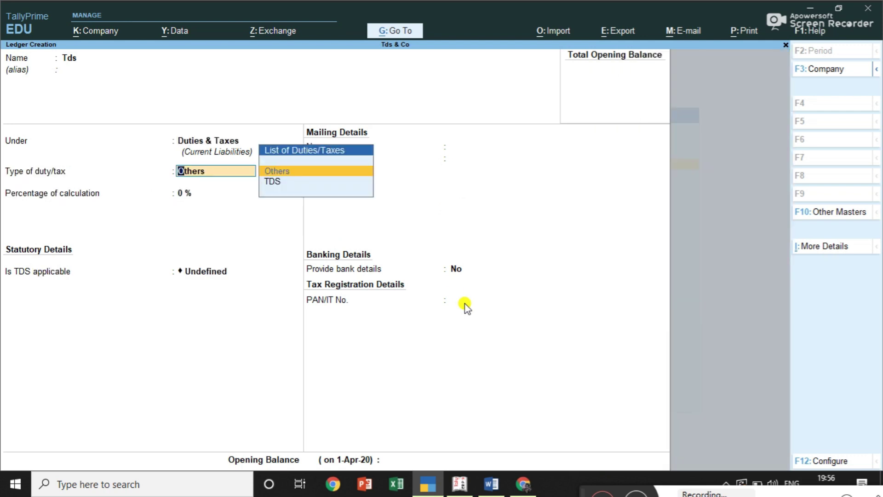
- Set the Tds ledger's duty type to TDS with nature of payment Any, save it, and return to the Gateway of Tally
key(Down)
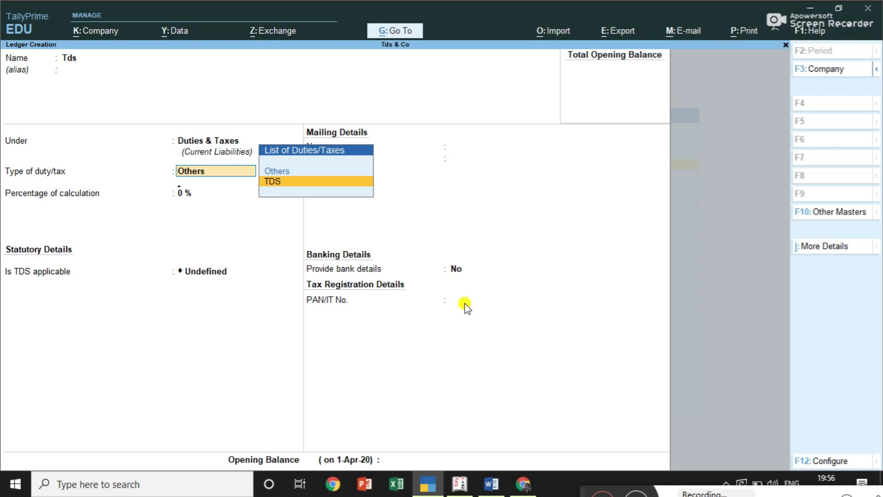
key(Return)
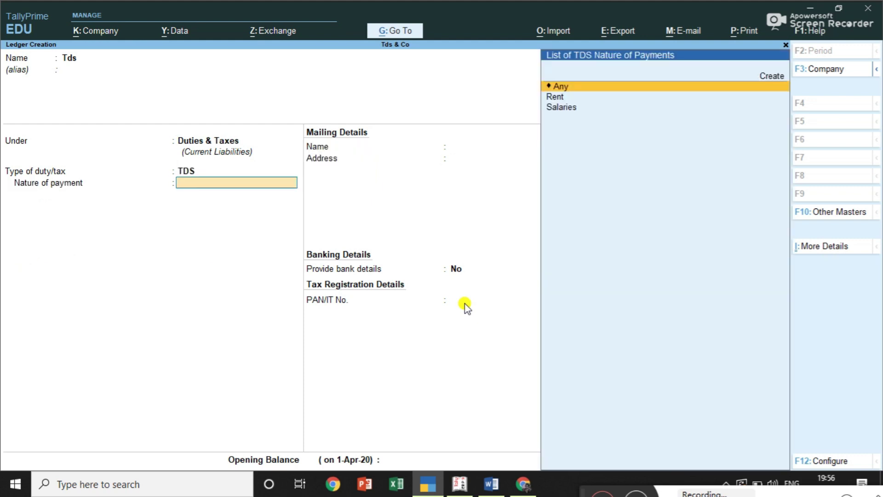
click(561, 87)
key(Return)
key(Return)
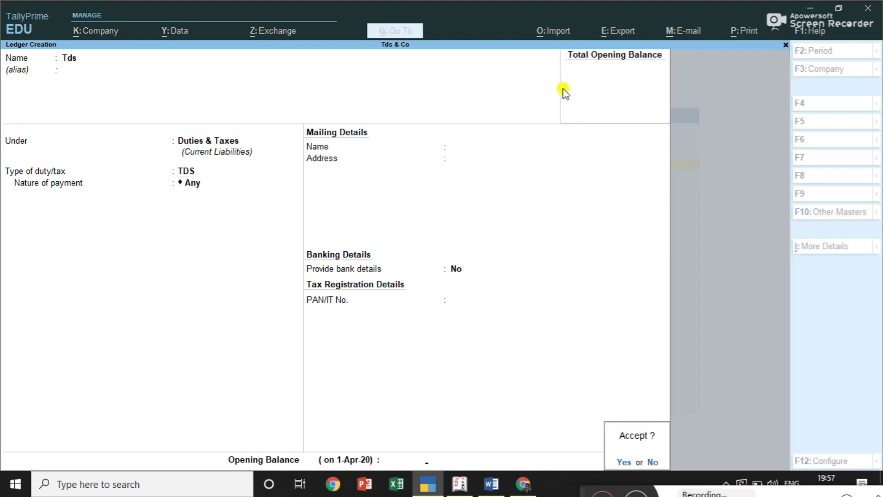
key(Return)
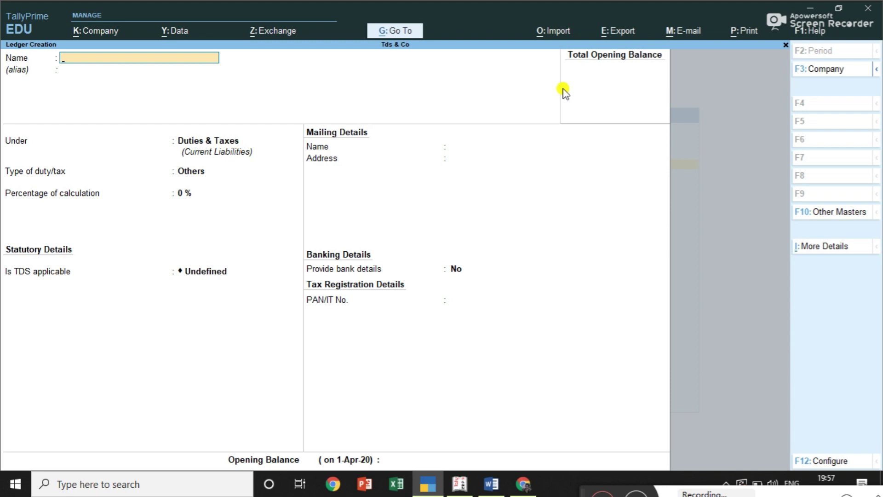
key(Escape)
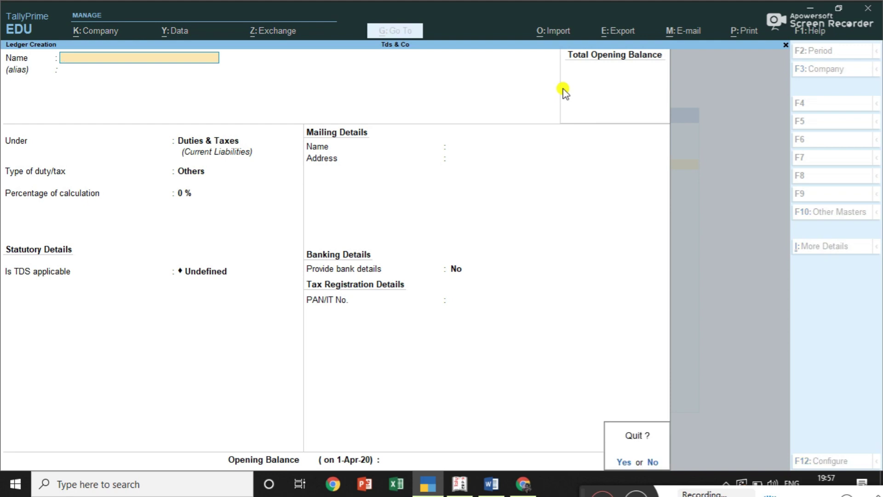
key(y)
key(Escape)
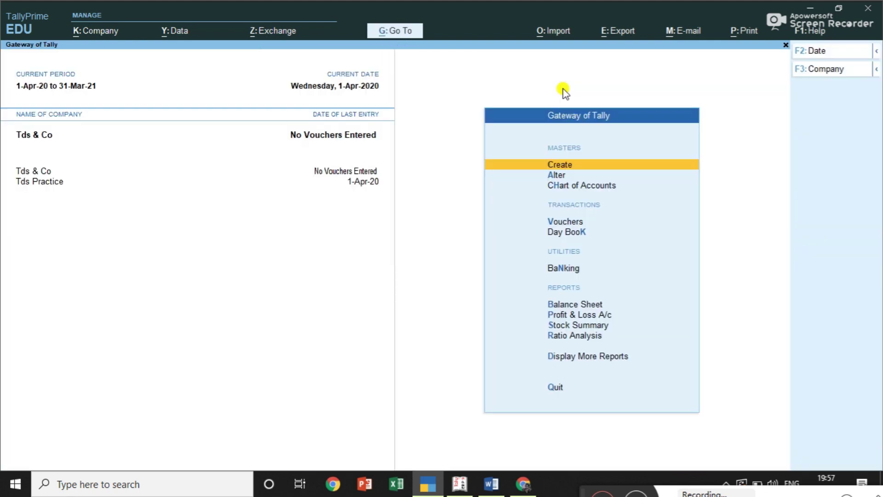
- Open a journal voucher and set its date to 1-5-2020
click(563, 225)
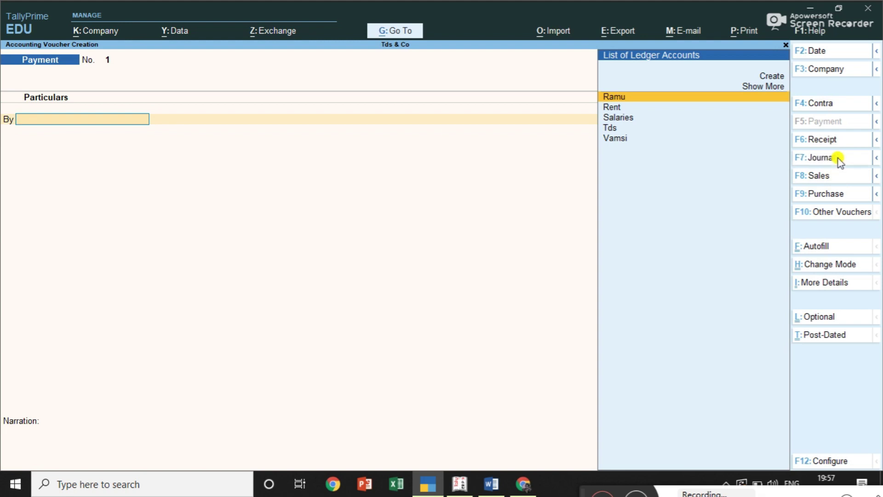
click(820, 158)
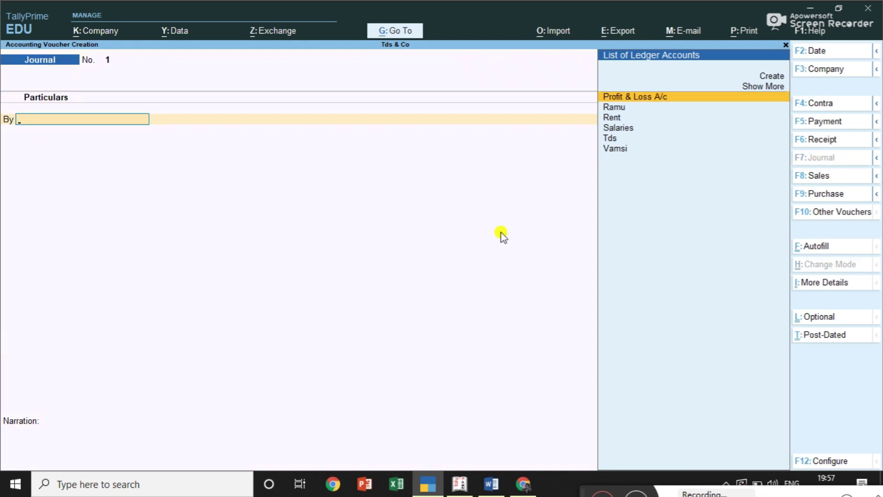
key(F2)
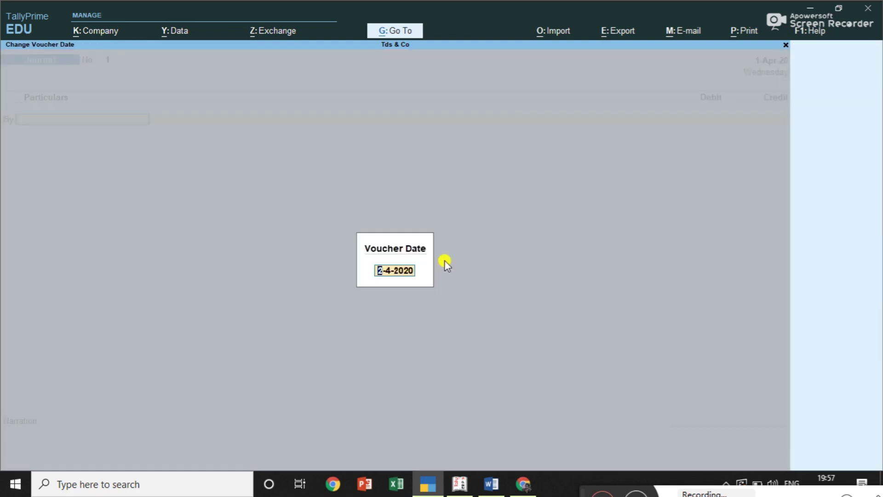
text(1-5-2020)
key(Return)
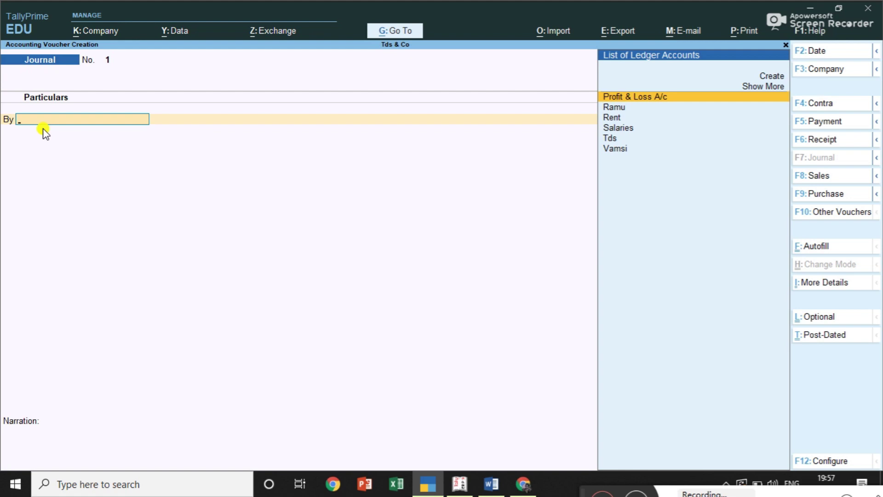
- Consult the office rent example in the TDS Examples Word document and debit the Rent ledger with 50000 in the TallyPrime journal
key(alt+Tab)
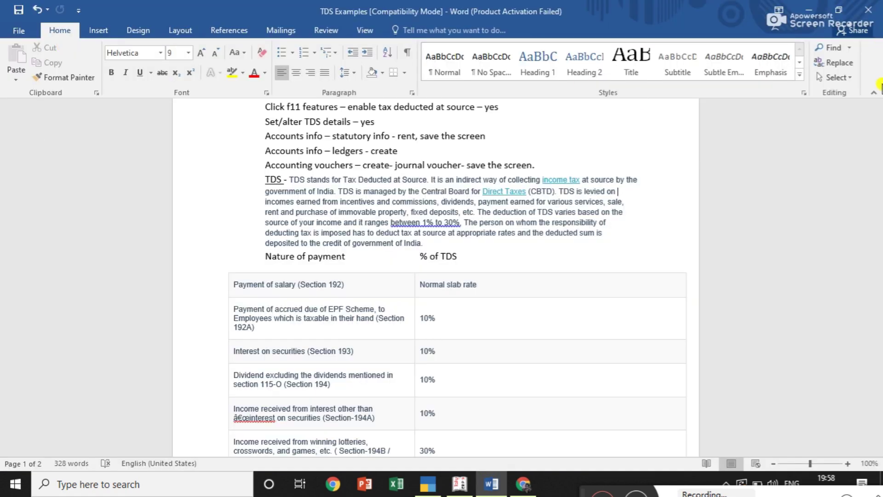
drag(879, 184, 880, 144)
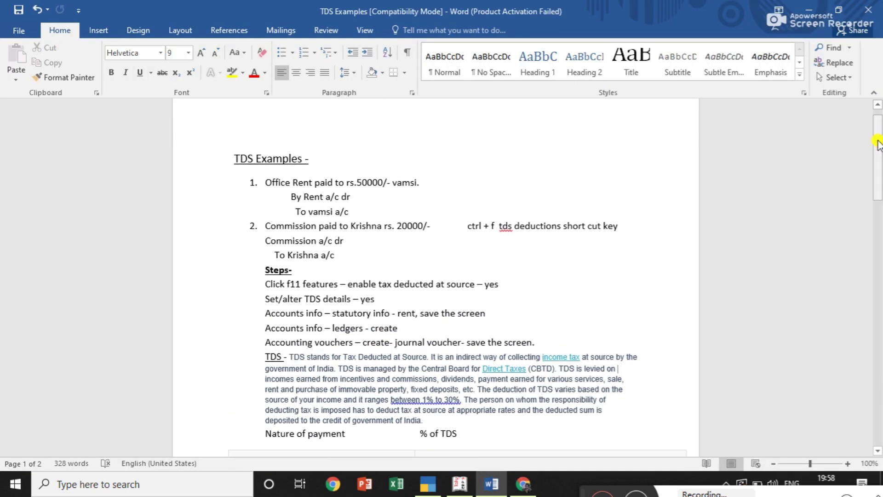
key(alt+Tab)
text(Re)
key(Return)
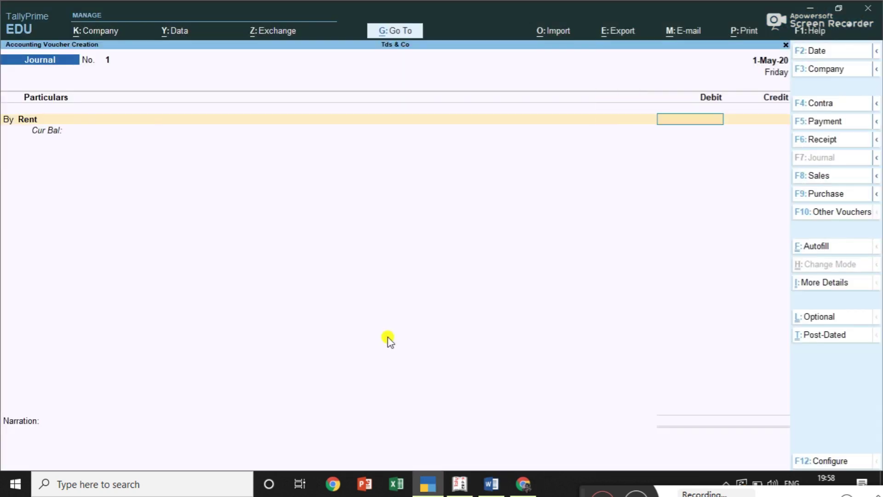
text(50000)
key(Return)
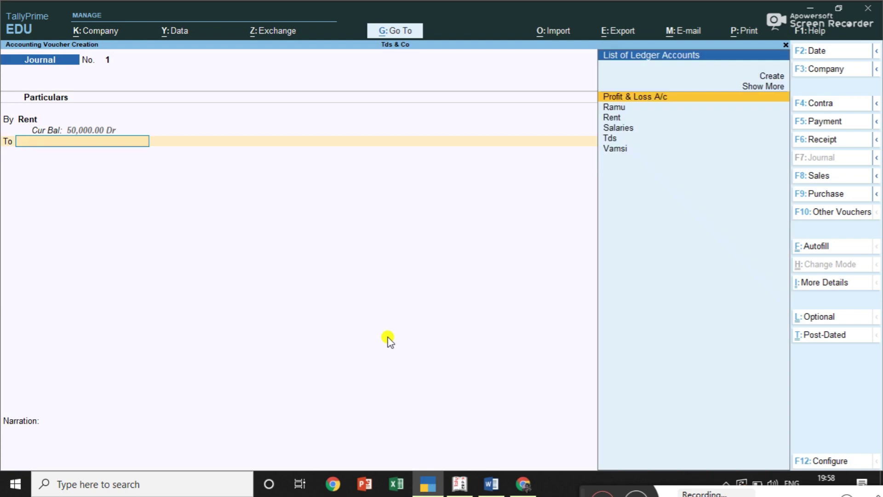
- Credit the rent payee's party ledger with 50,000 and allocate the full amount as a New Ref bill
text(Va)
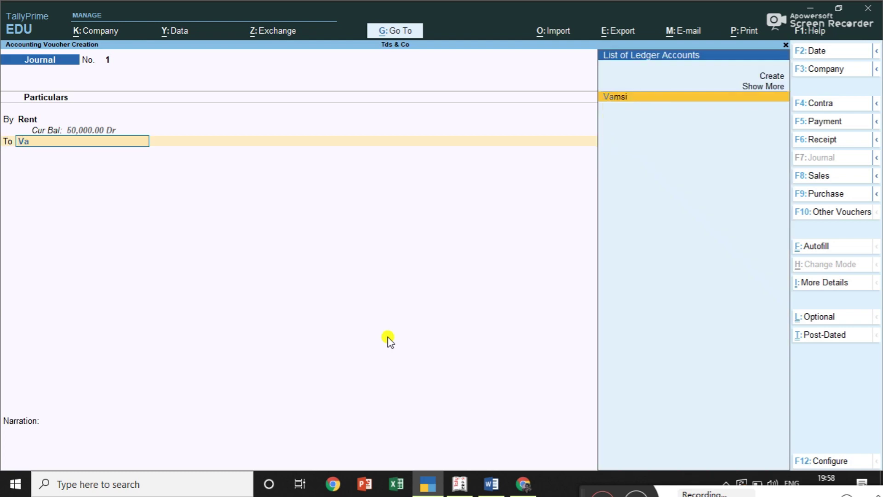
key(Return)
key(Return)
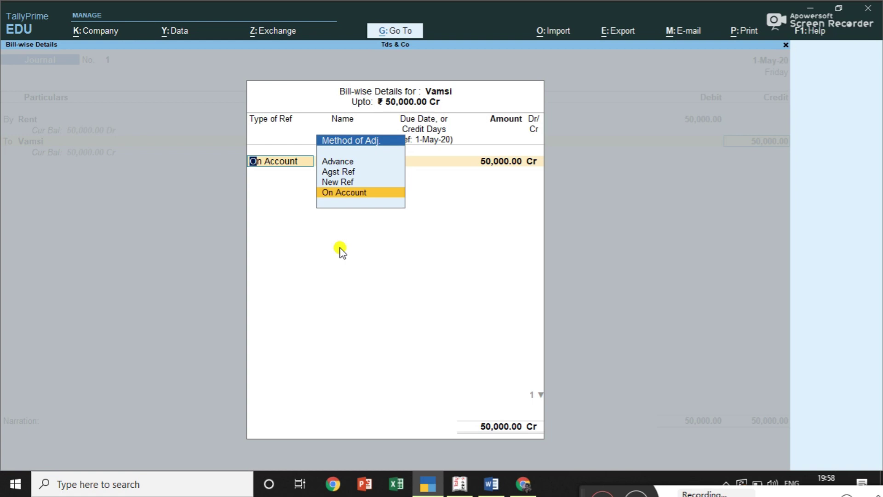
key(Up)
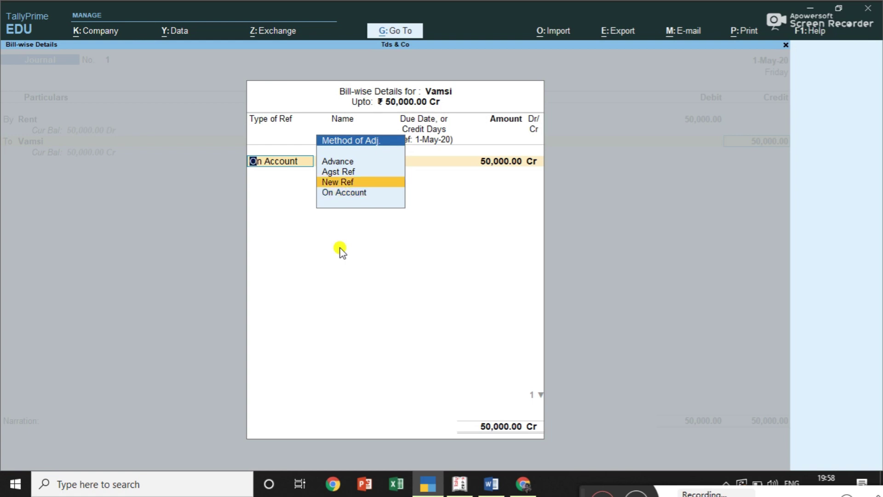
key(Return)
key(Return)
key(Return)
key(Return)
key(Return)
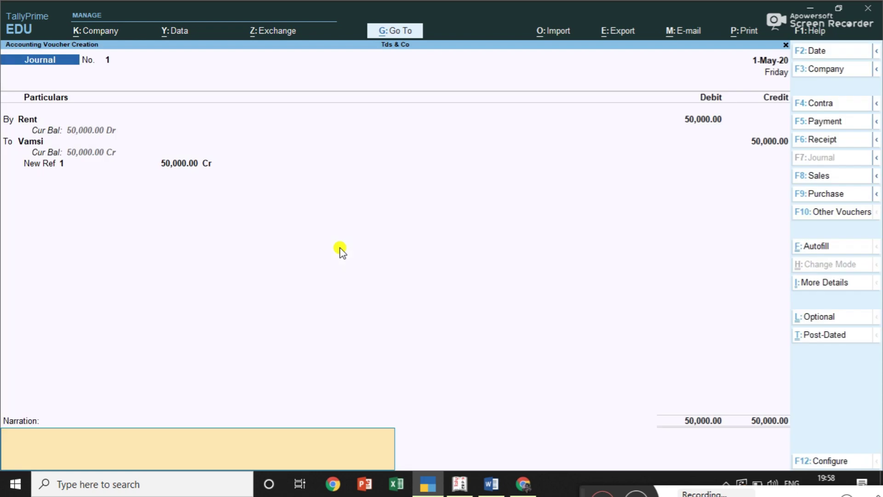
- Enter the narration "total rent - 50000" and save the rent journal voucher
text(tota)
text(l rent paid)
text( rs.5)
key(BackSpace)
key(BackSpace)
key(BackSpace)
key(BackSpace)
key(BackSpace)
key(BackSpace)
key(BackSpace)
key(BackSpace)
key(BackSpace)
text(- 50000)
key(Return)
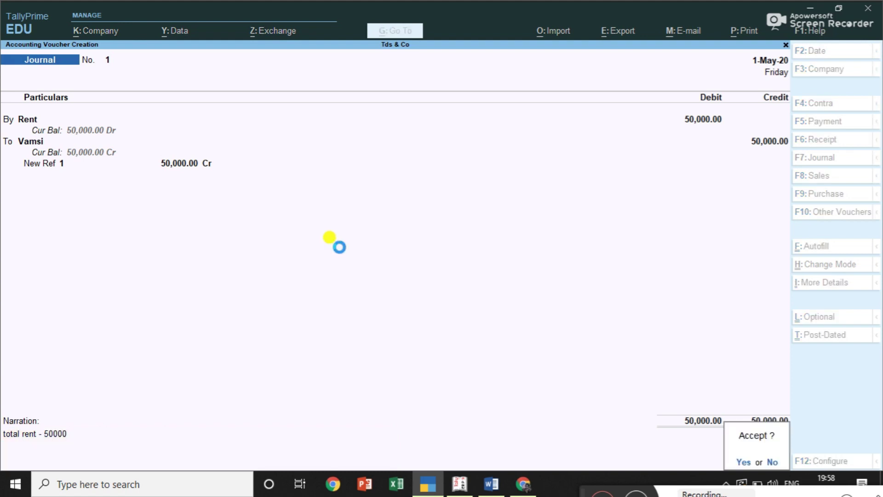
key(Return)
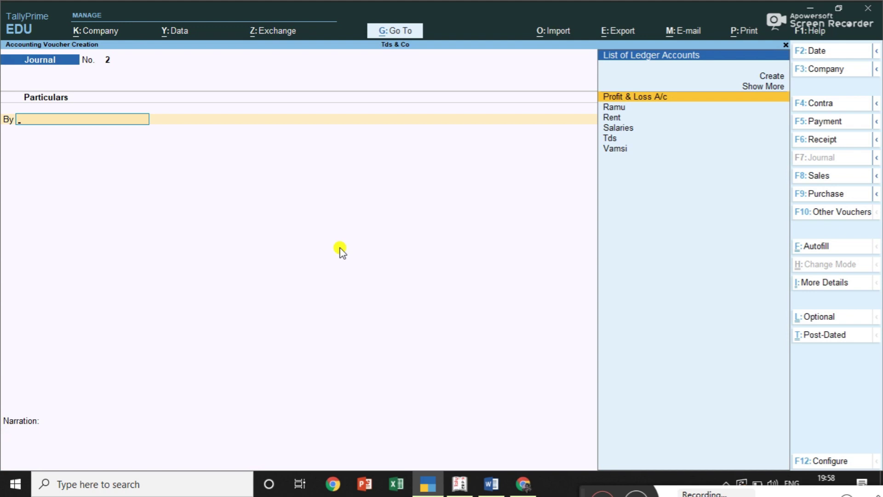
- Debit the Salaries ledger with 60000 in journal voucher 2 and credit the salary payee's party ledger
text(Sa)
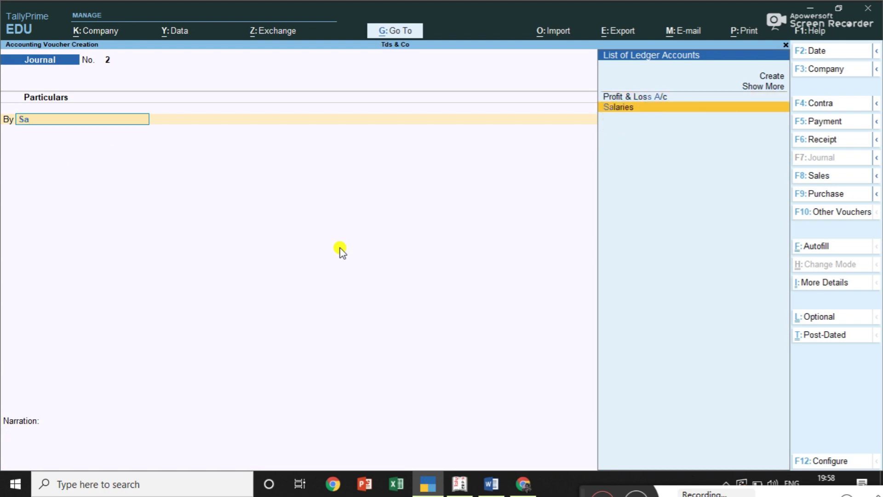
key(Return)
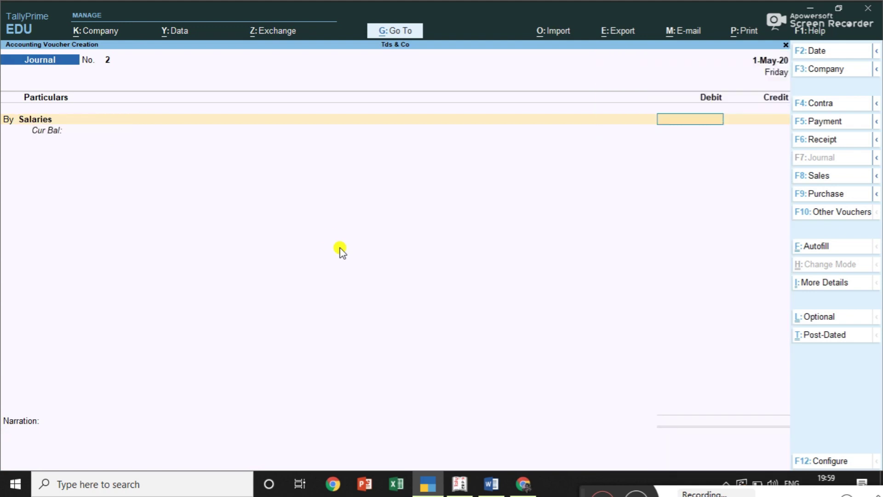
text(60000)
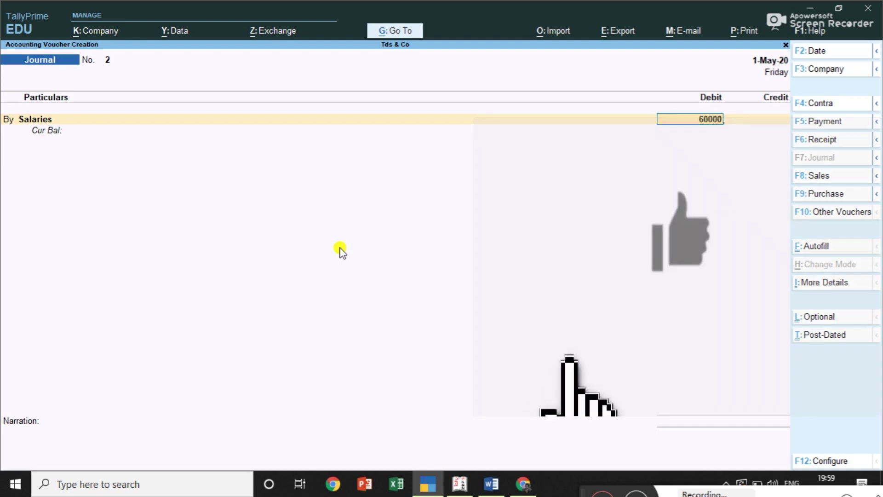
key(Return)
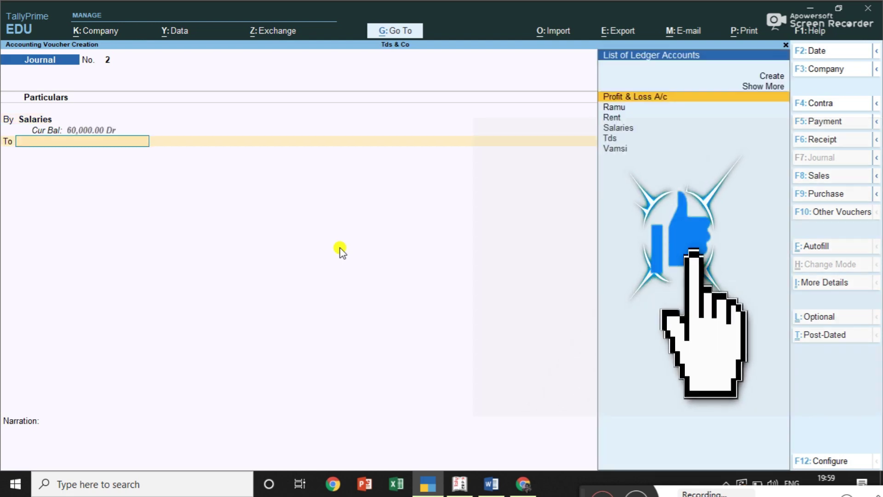
key(Down)
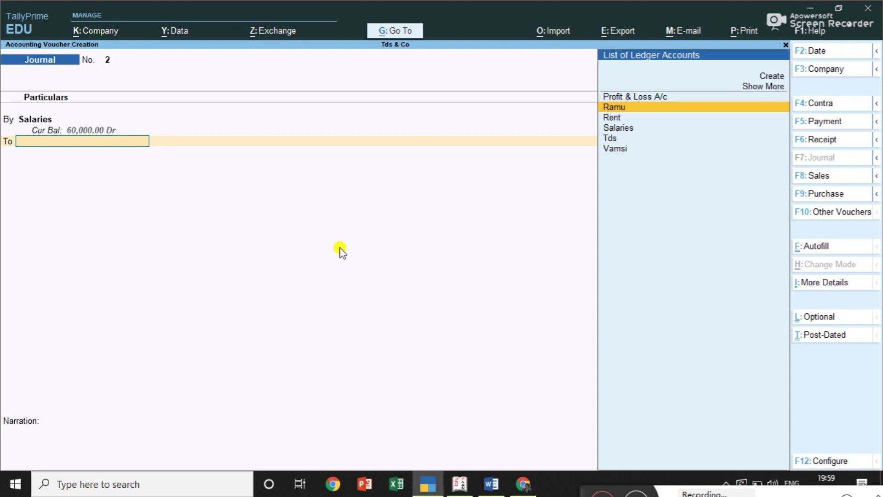
key(Return)
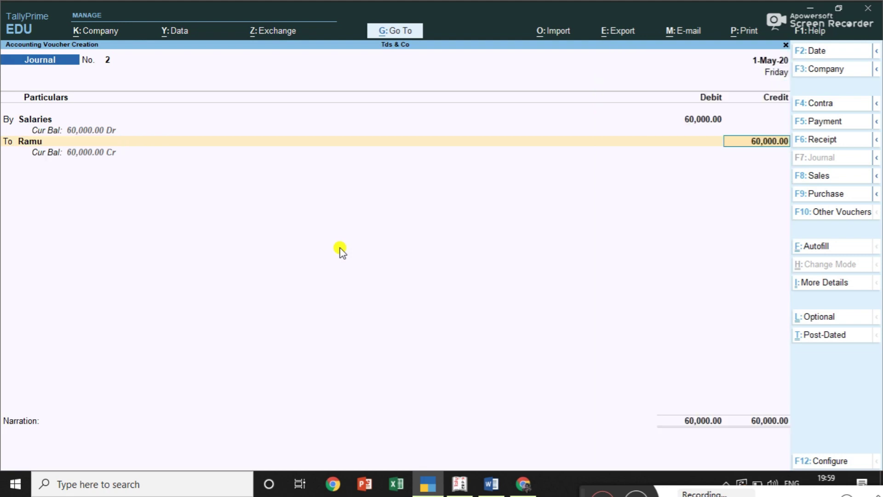
- Allocate the full 60,000 salary credit as a New Ref bill and save the journal voucher without a narration
key(Return)
key(Up)
key(Return)
key(Return)
key(Return)
key(Return)
key(Return)
key(Return)
key(Return)
key(Return)
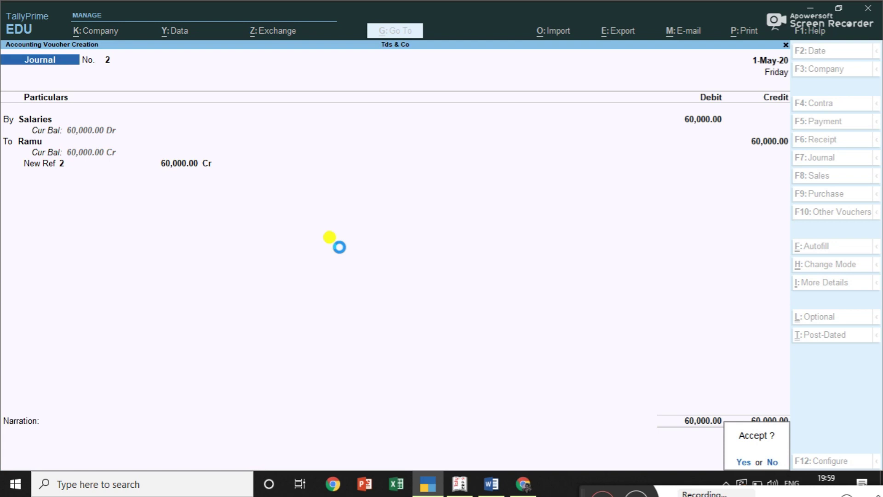
key(Return)
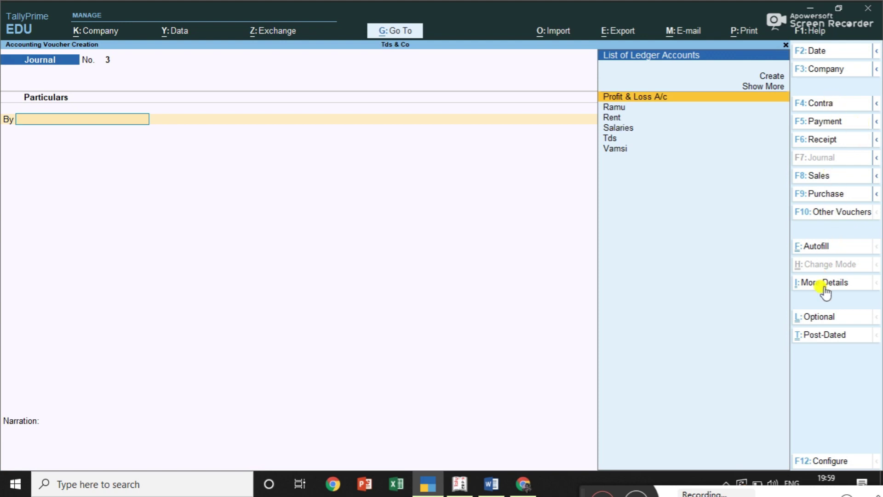
- Autofill a TDS Deduction journal till 1-May-20 for the rent payee, with nature of payment Rent and duty ledger Tds
click(827, 252)
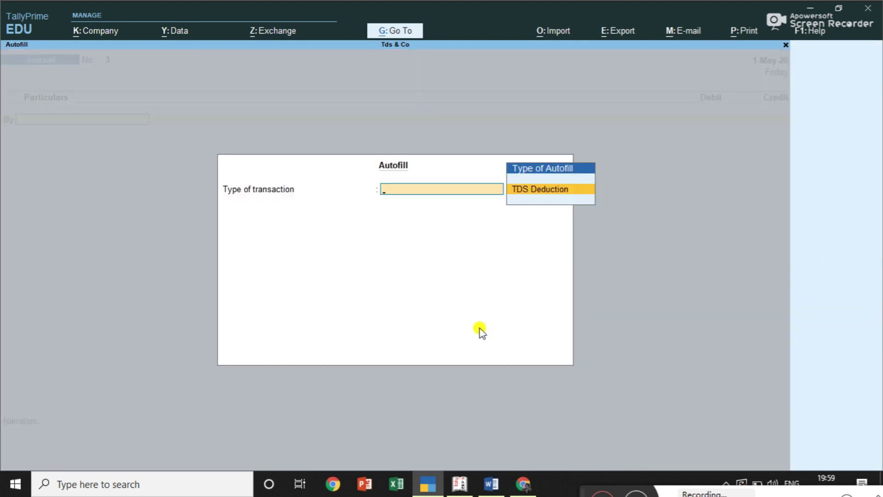
click(546, 194)
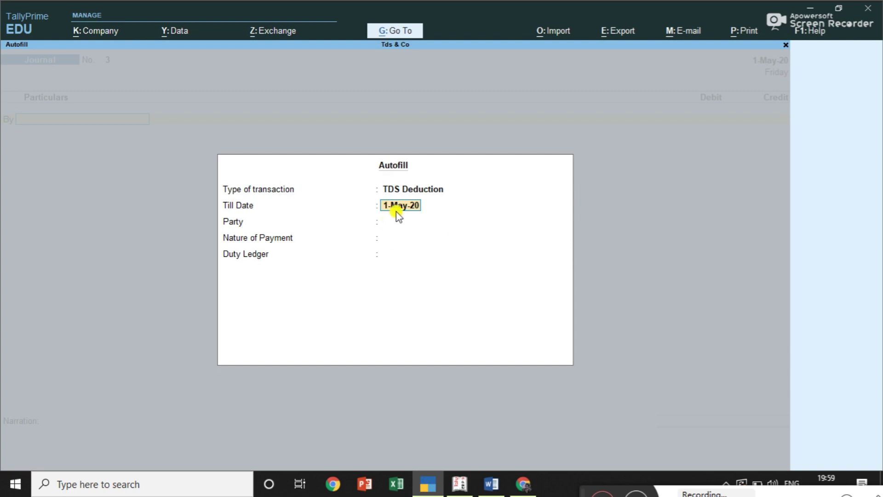
key(Return)
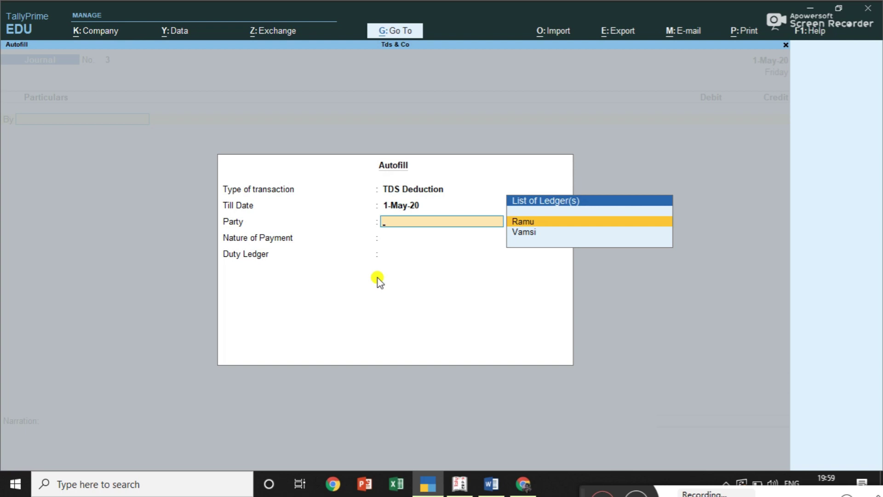
key(Down)
key(Return)
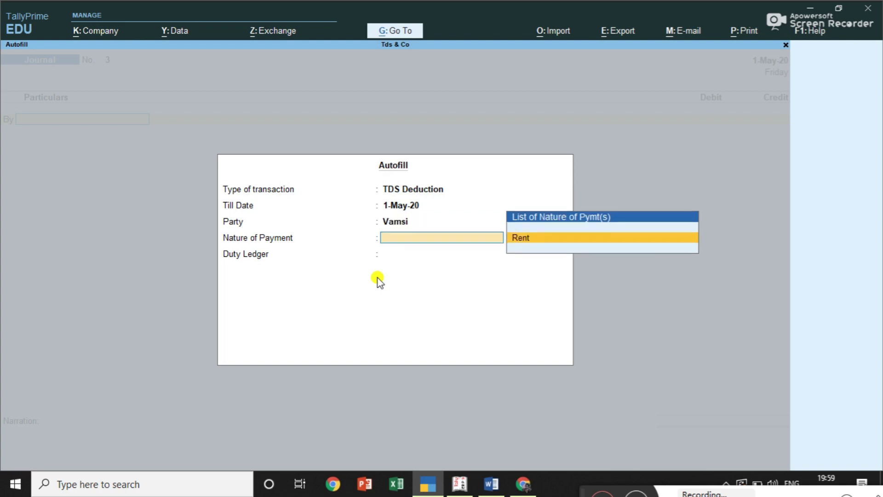
key(Return)
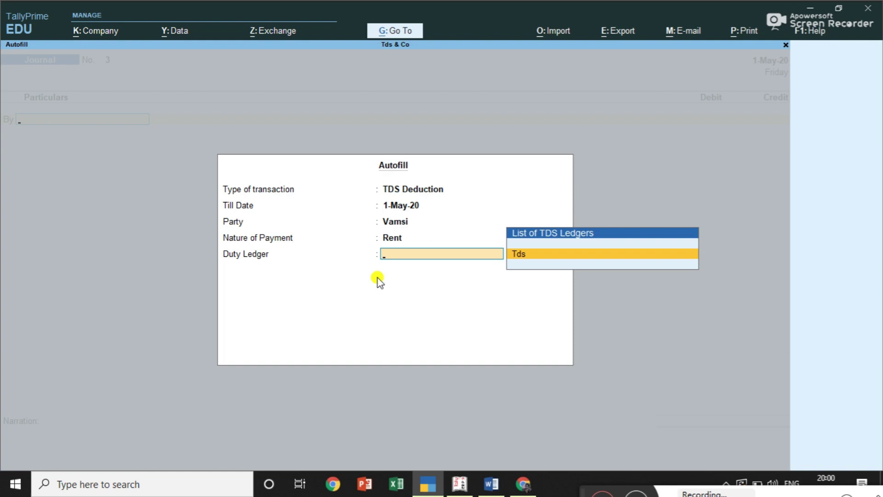
key(Return)
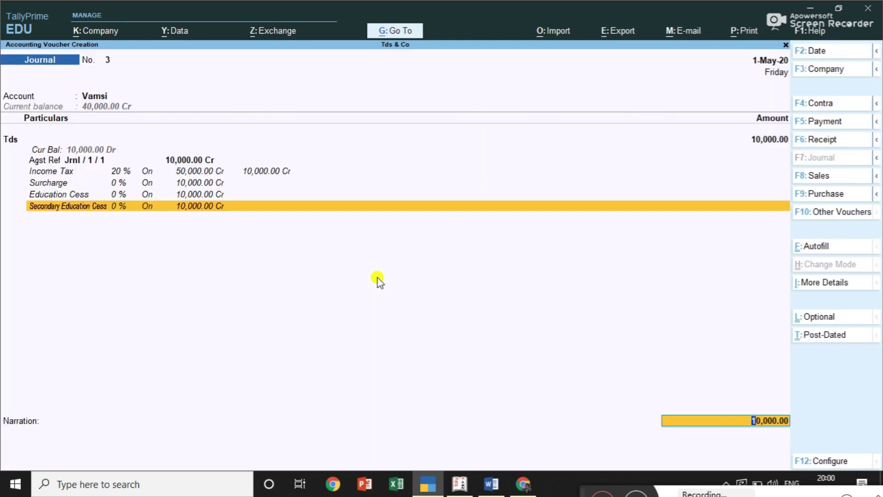
- Adjust the 10,000 rent TDS as Agst Ref against the payee's pending bill 1 and save the voucher
click(186, 171)
key(Return)
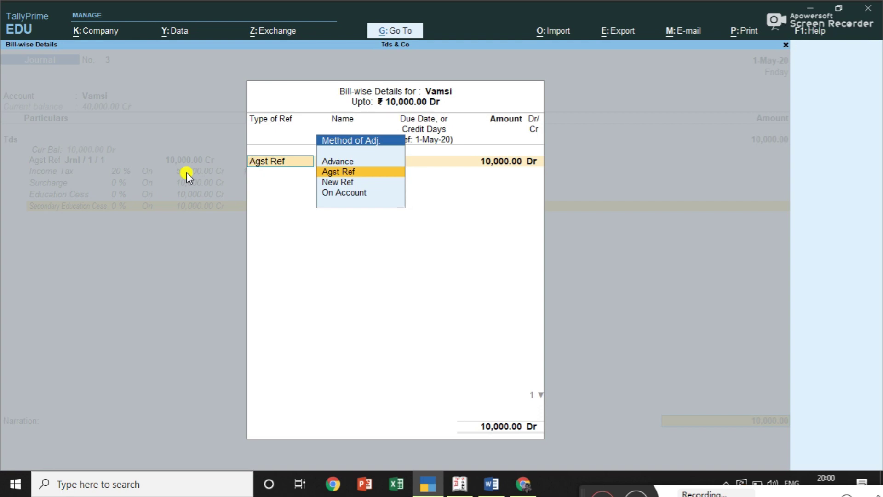
key(Return)
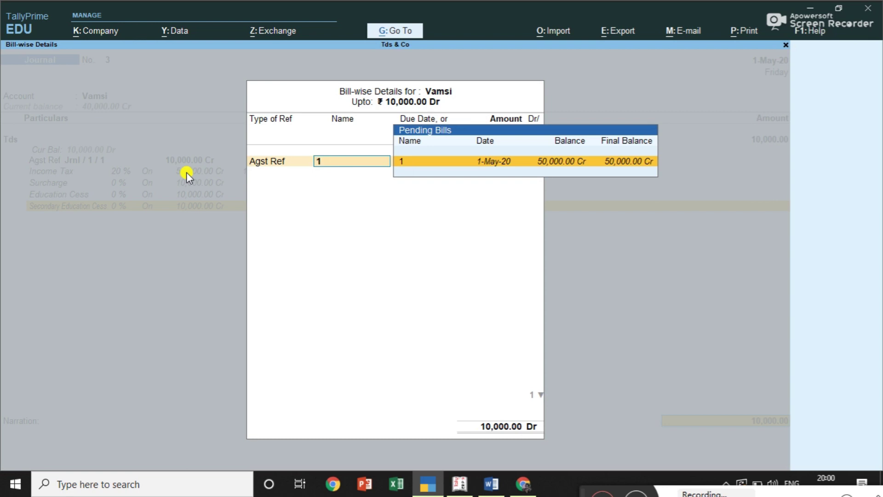
key(Return)
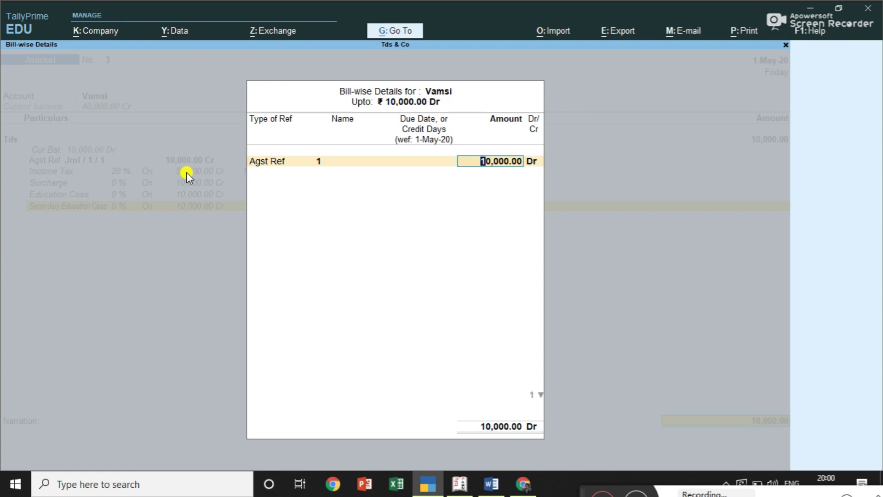
key(Return)
key(Return)
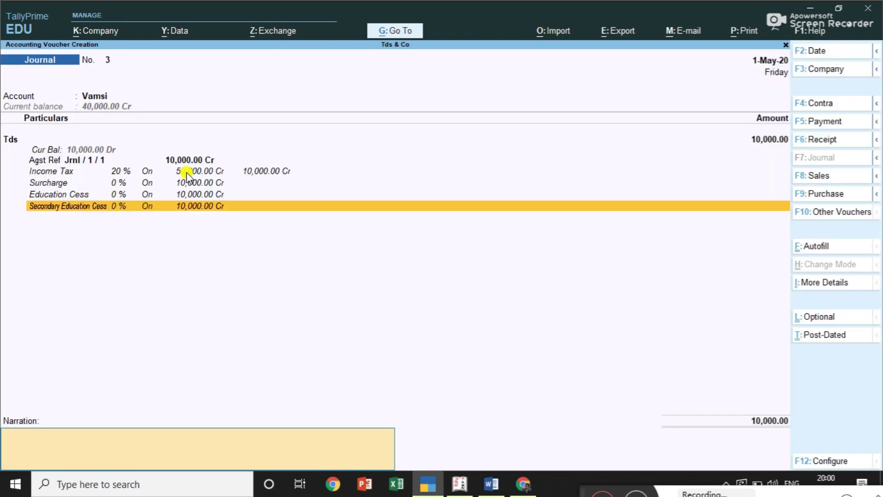
key(Return)
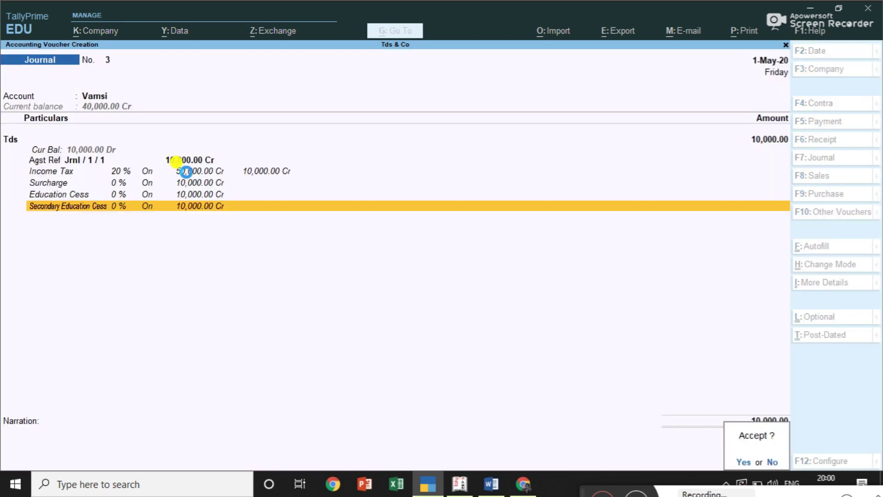
key(Return)
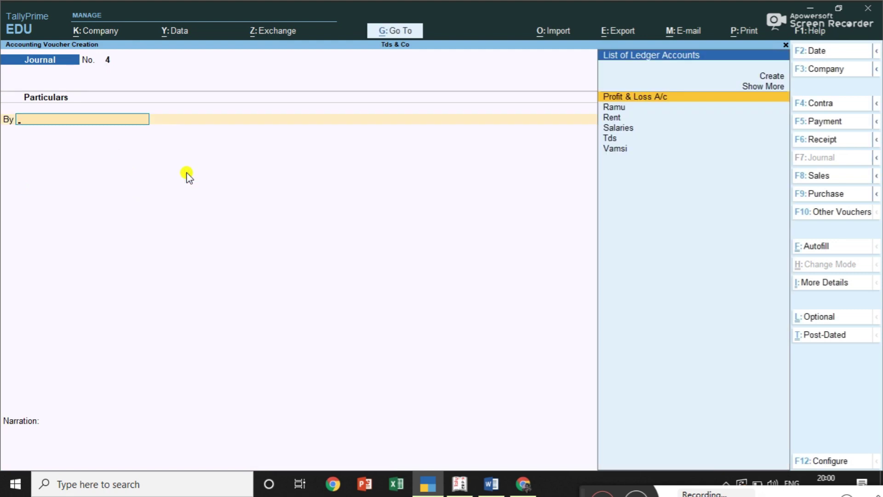
- Autofill a TDS Deduction journal till 1-May-20 for the salary payee, with nature of payment Salaries and duty ledger Tds
click(818, 249)
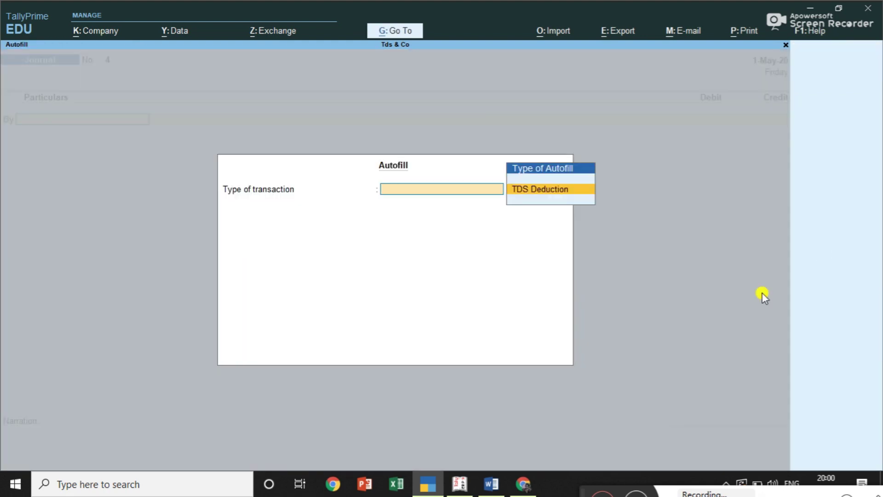
key(Return)
key(Return)
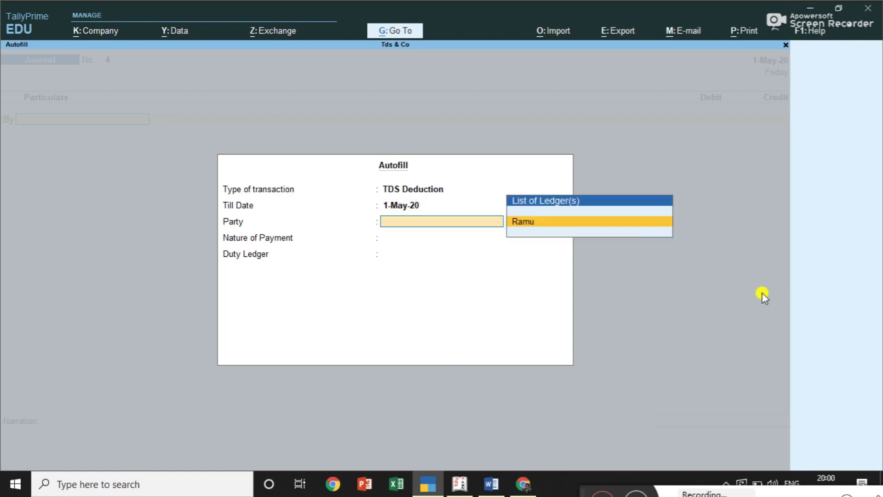
key(Return)
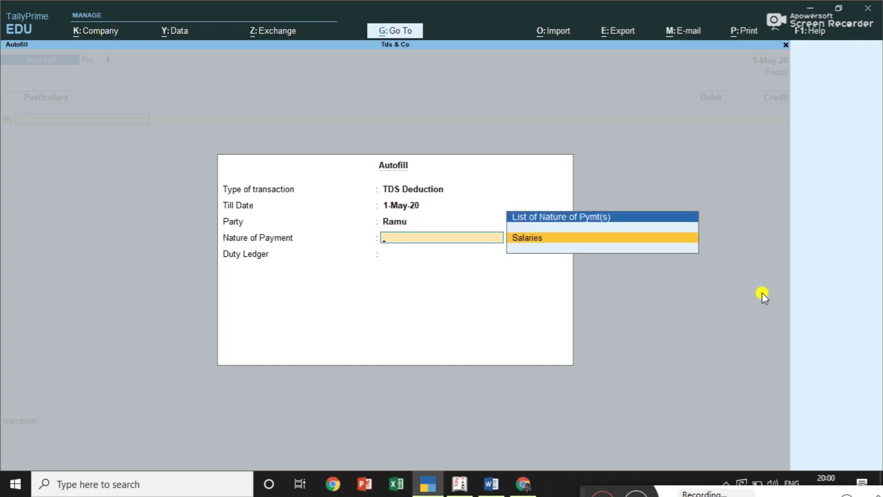
key(Return)
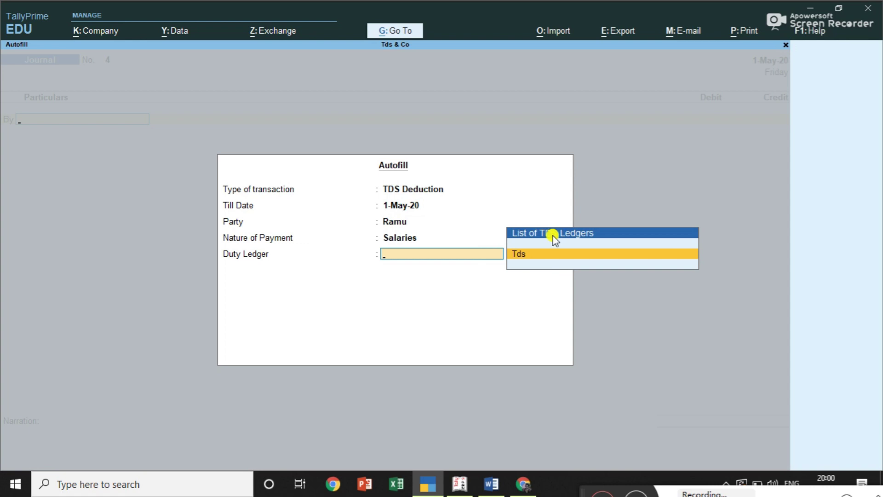
key(Return)
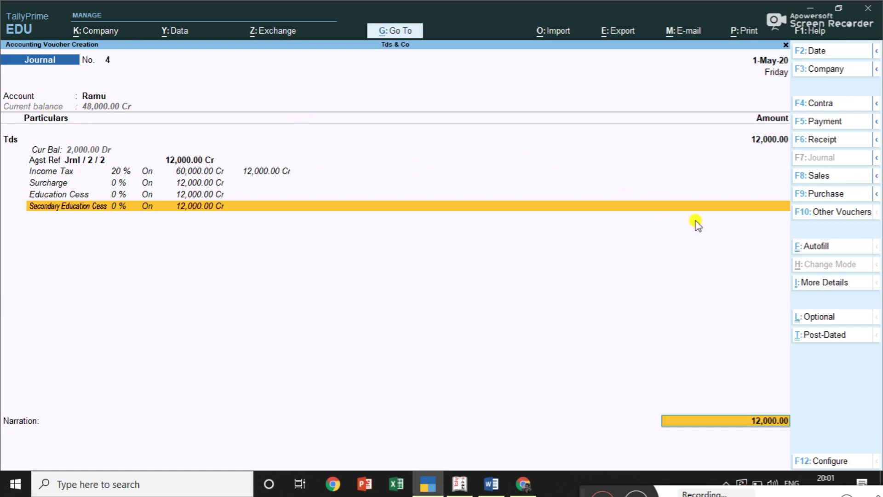
- Adjust the 12,000 salary TDS as Agst Ref against the payee's bill 2 and save the voucher
key(Return)
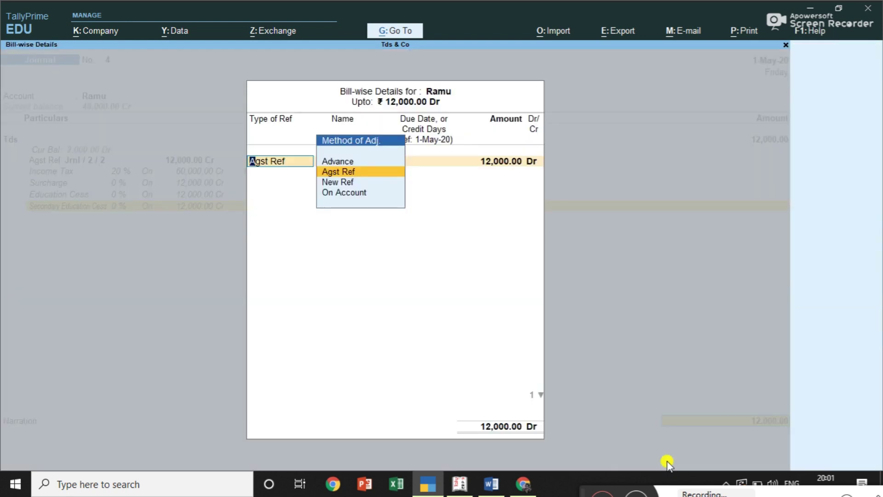
key(Return)
key(Return)
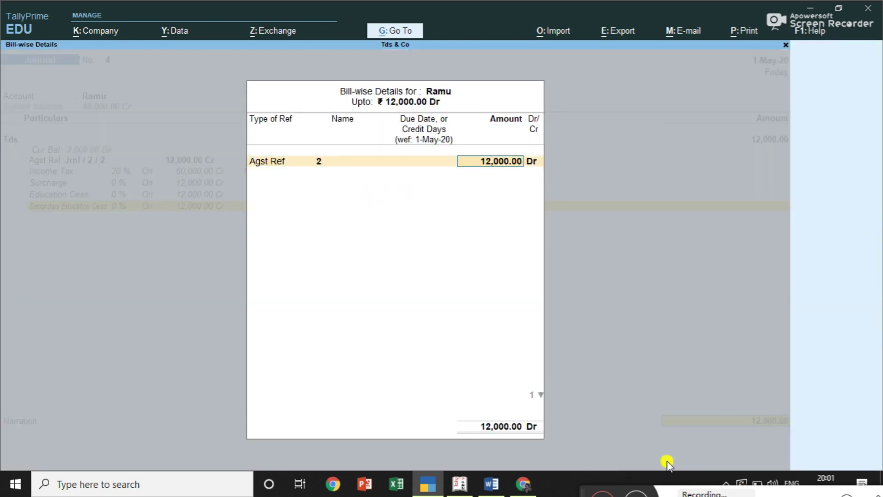
key(Return)
key(Return)
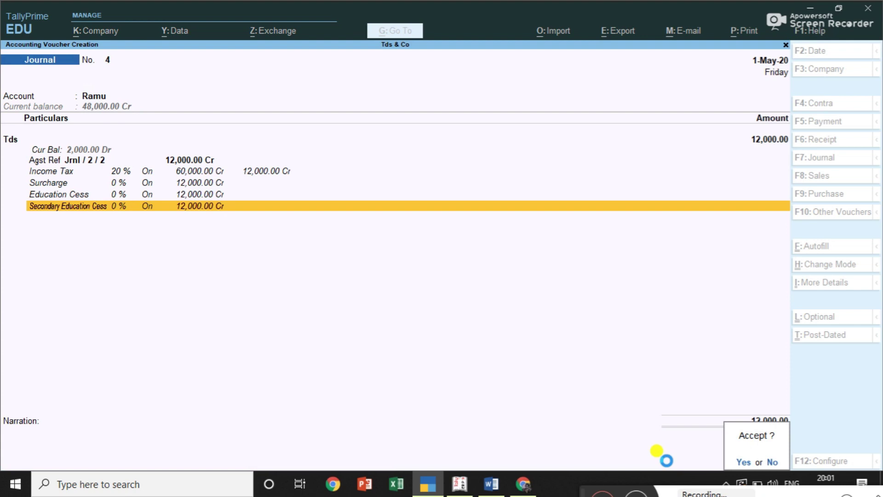
key(Return)
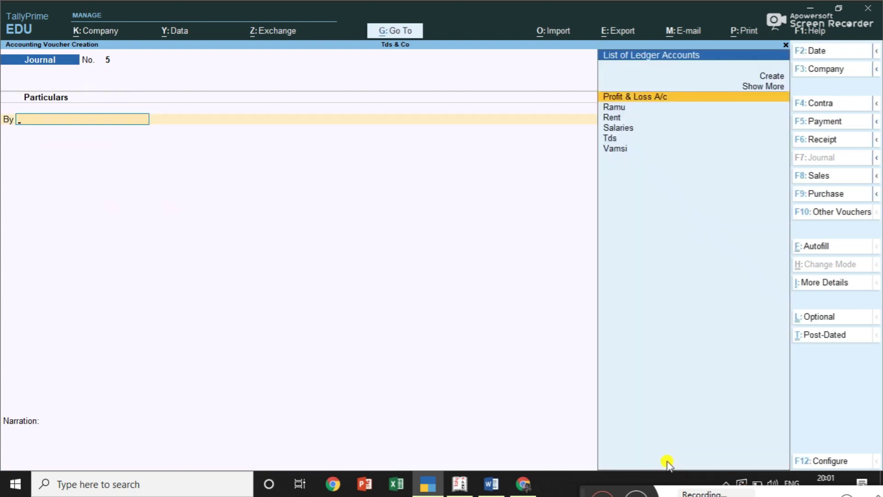
- Leave voucher creation and display the TDS Outstandings report to review pending TDS by nature of payment
key(Escape)
key(Return)
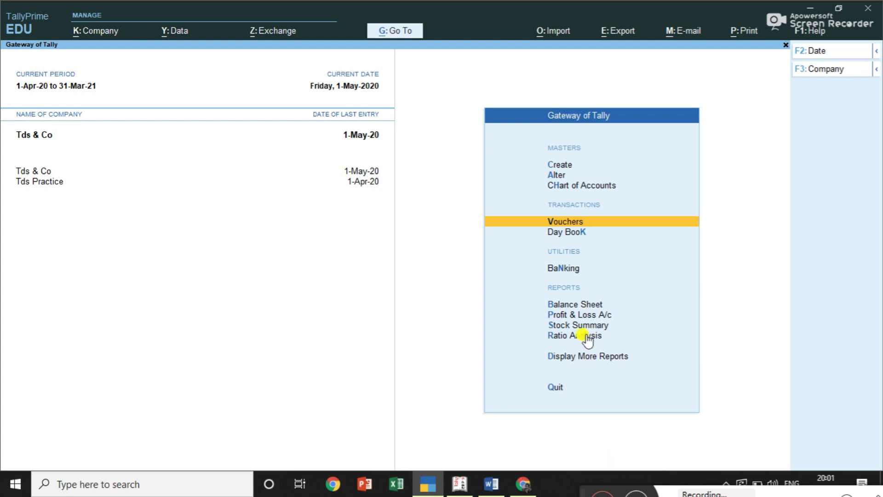
key(Down)
key(Down)
key(Down)
key(Down)
key(Down)
key(Down)
key(Down)
key(Return)
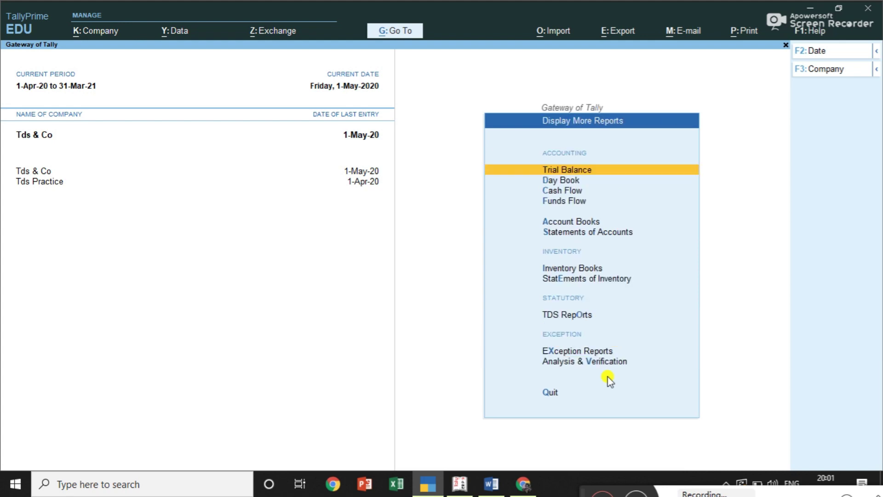
key(Down)
key(Down)
key(Down)
key(Down)
key(Down)
key(Down)
key(Down)
key(Down)
key(Down)
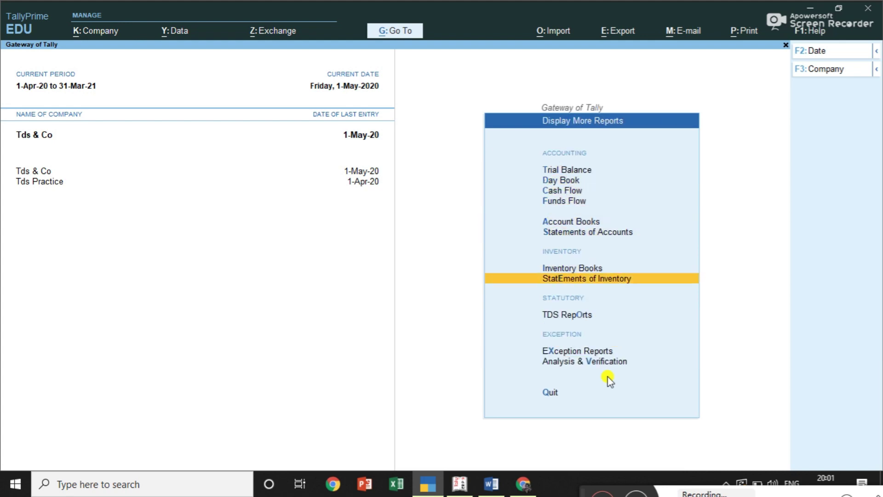
key(Up)
key(Return)
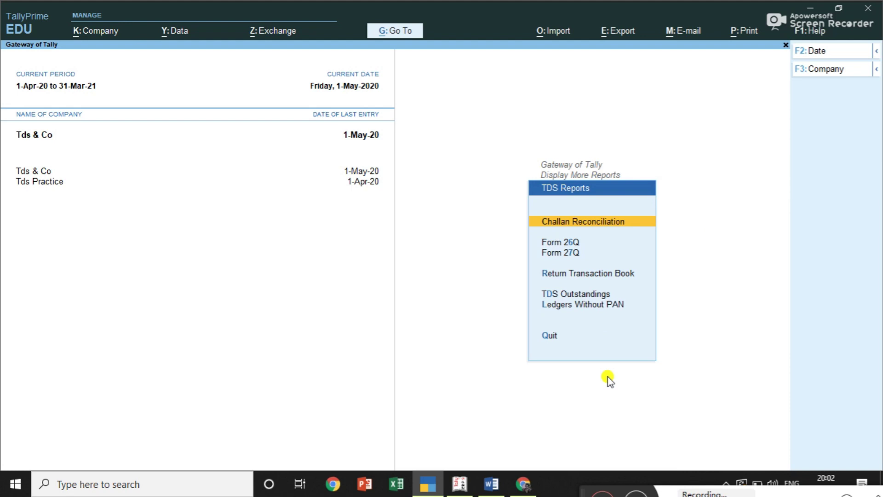
key(Down)
key(Down)
key(Down)
key(Down)
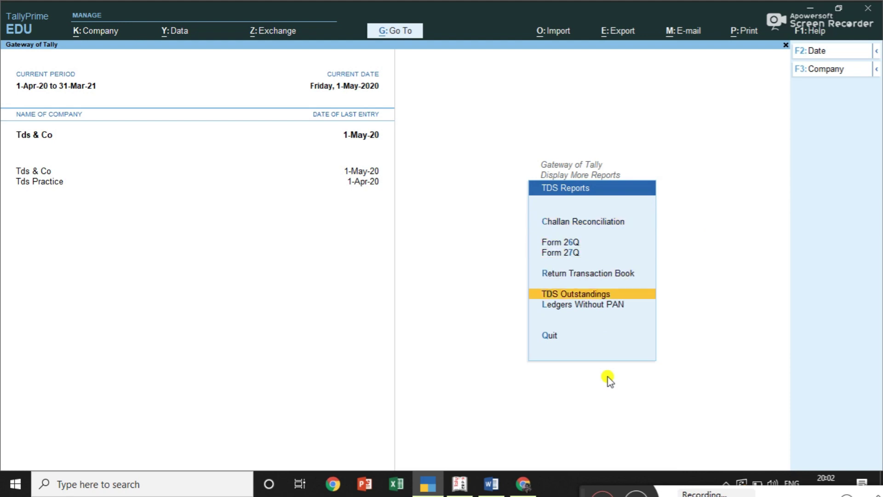
key(Return)
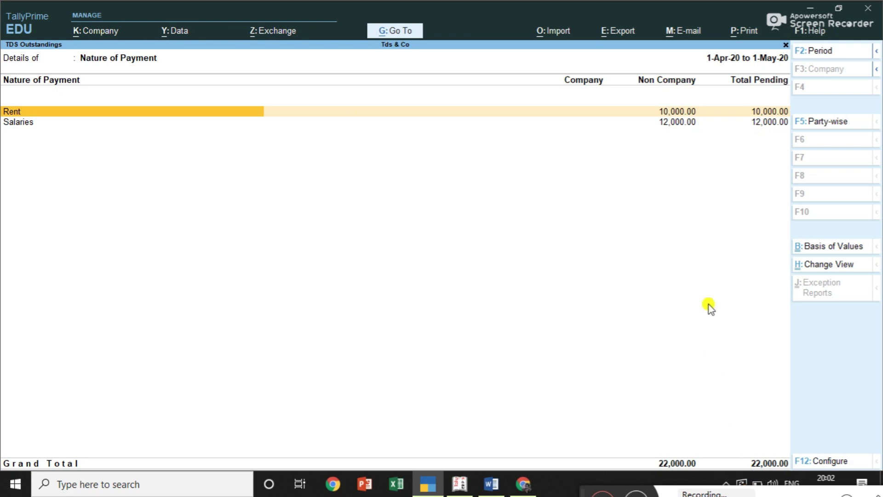
- Leave the TDS report and start an autofilled Payment voucher, with transaction type Stat Payment and tax type TDS
key(Escape)
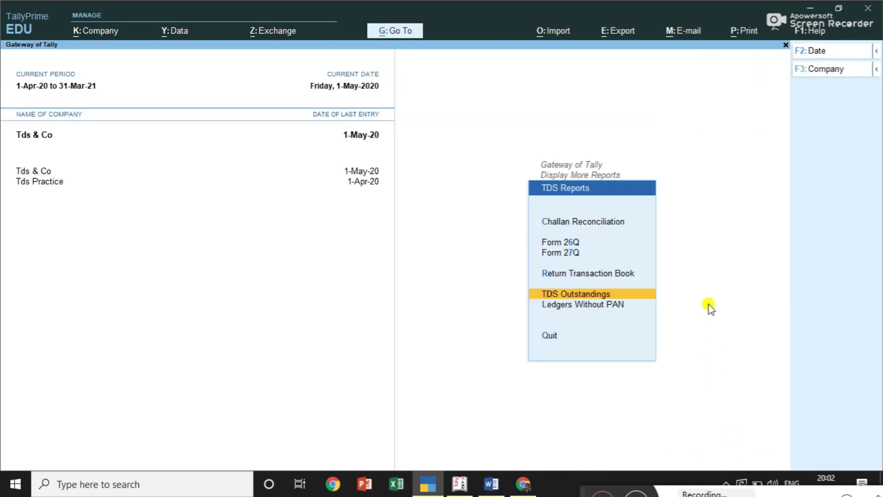
key(Escape)
key(Escape)
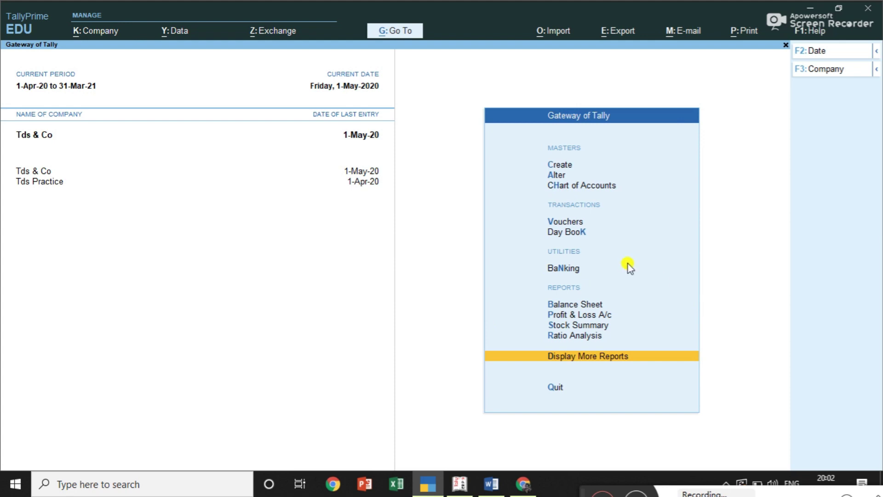
click(574, 221)
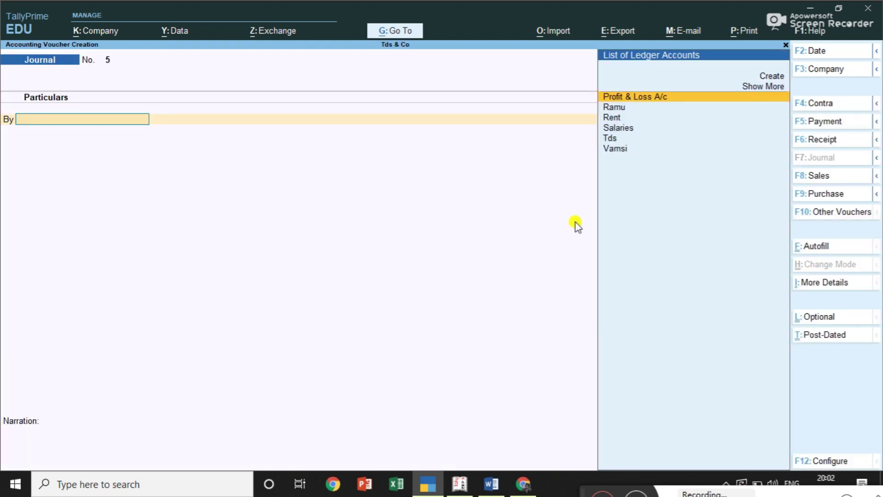
click(824, 126)
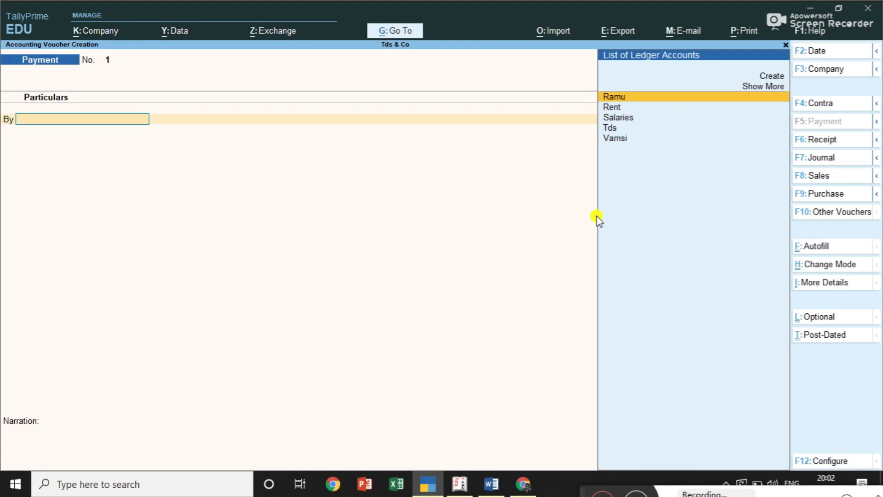
click(836, 251)
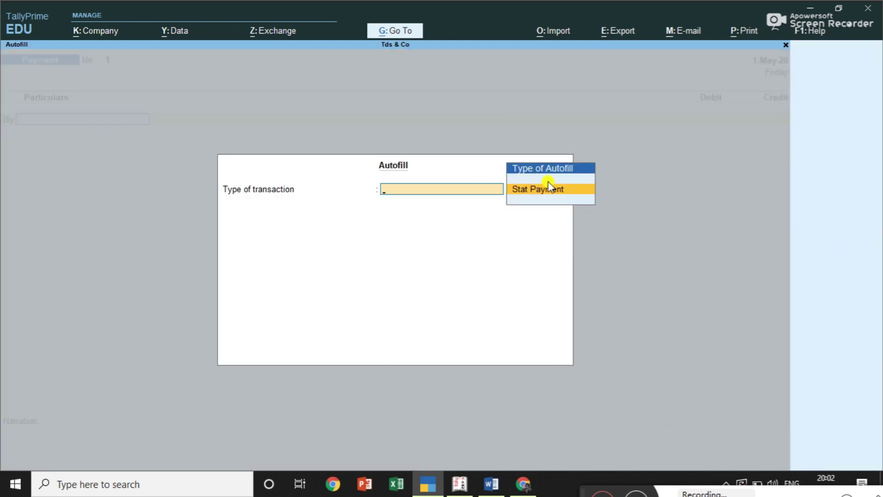
click(544, 197)
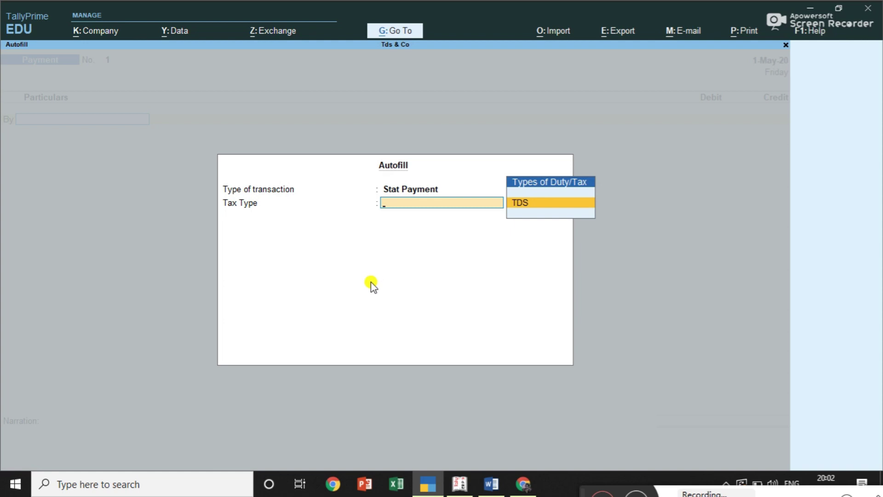
key(Return)
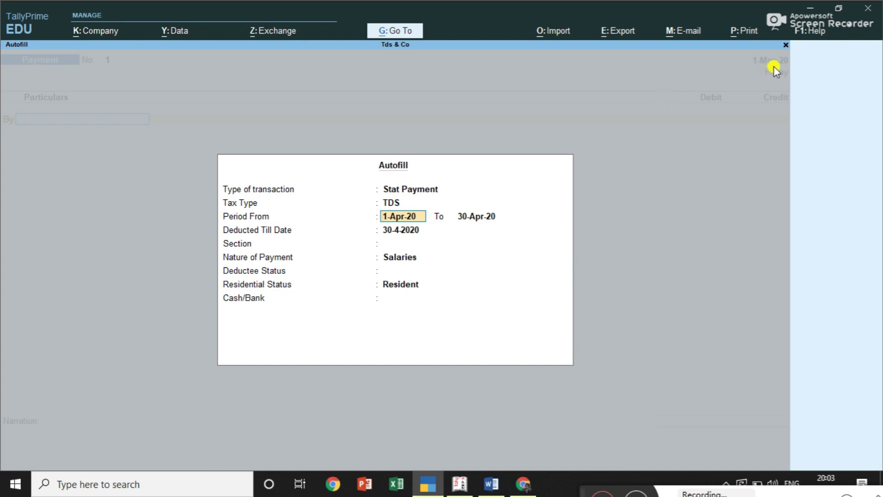
- Set the autofill period from 1-May-20 to 31-May-20 and the deducted till date to 1-5-2020
text(1-5-2020)
key(Return)
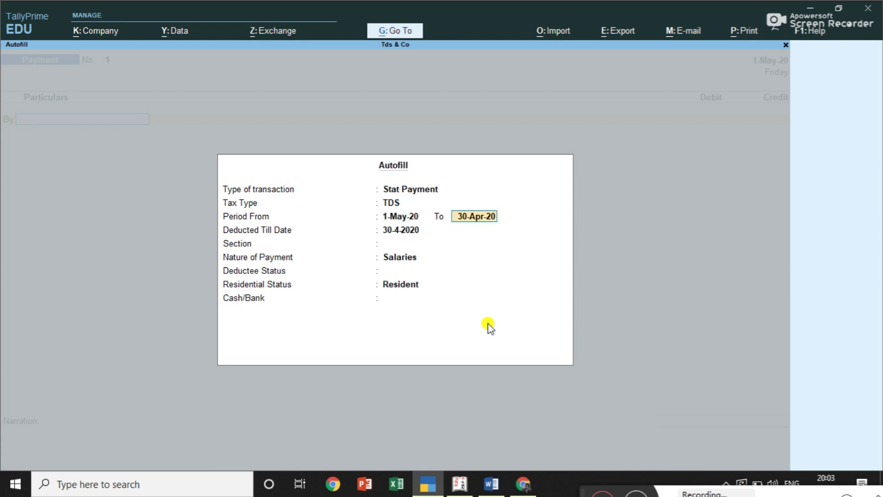
text(31-5-2020)
key(Return)
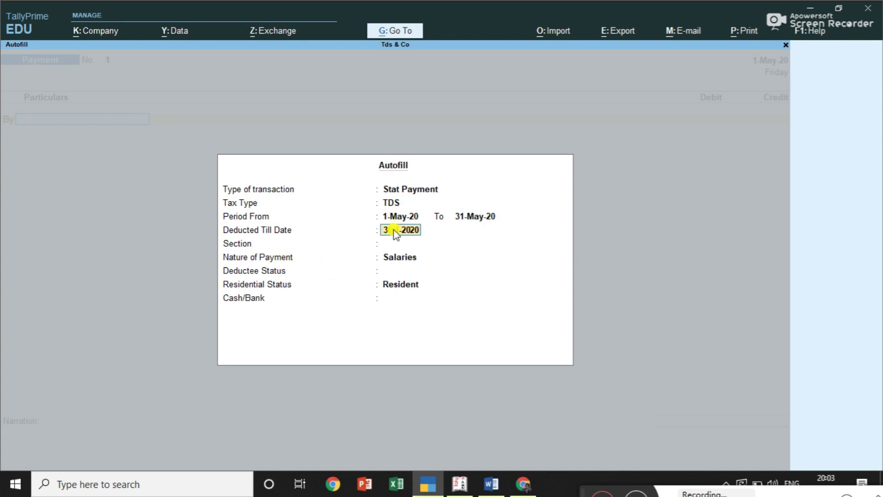
text(1)
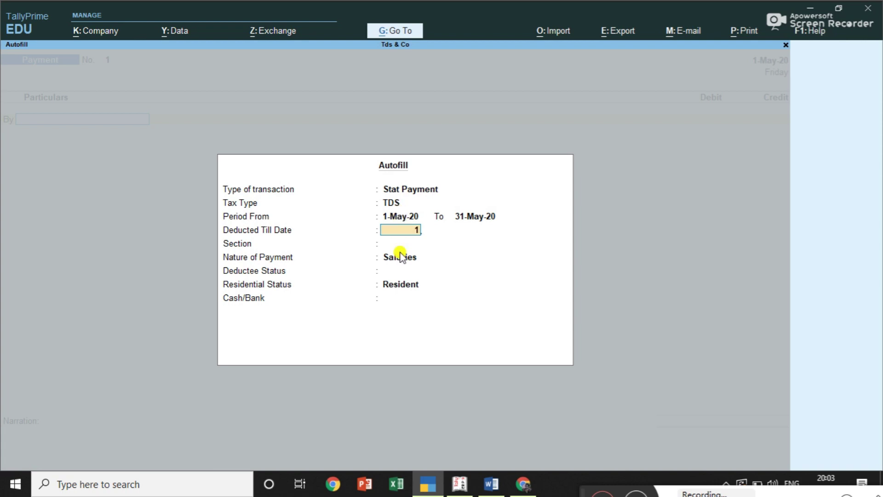
text(-5-2020)
key(Return)
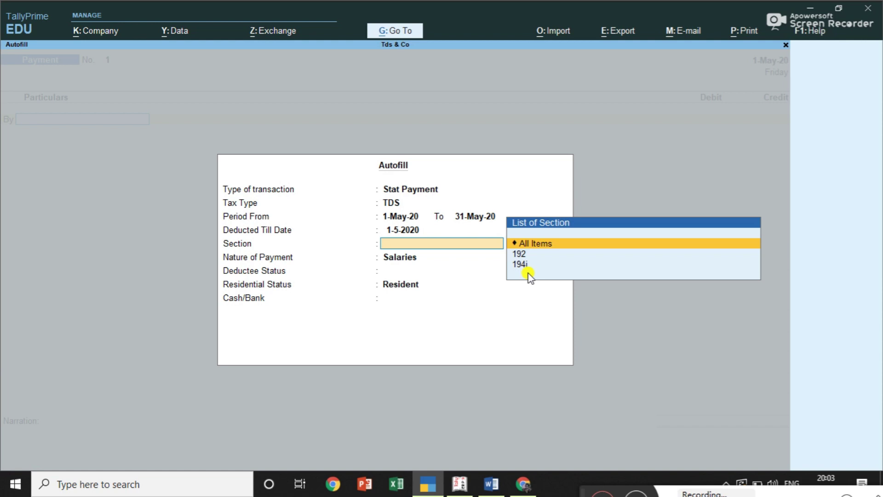
- Choose All Items for section, nature of payment, deductee status and residential status, and fill the payment from the Cash ledger
key(Return)
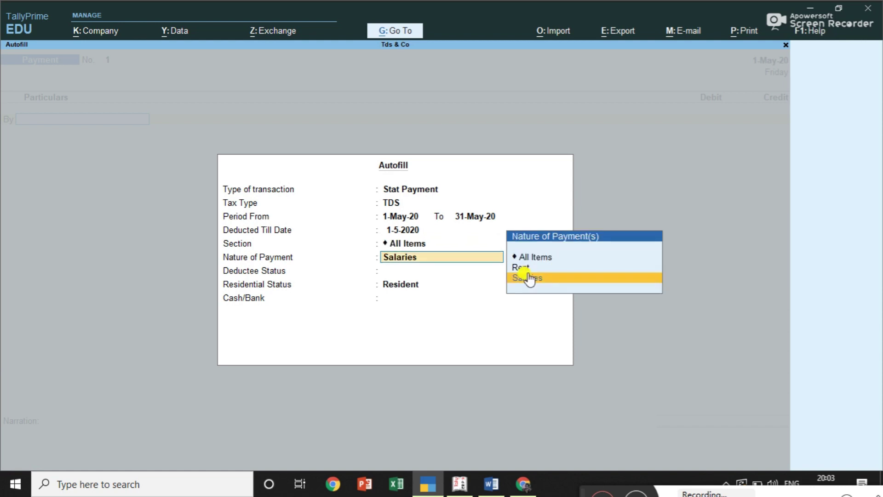
key(Up)
key(Up)
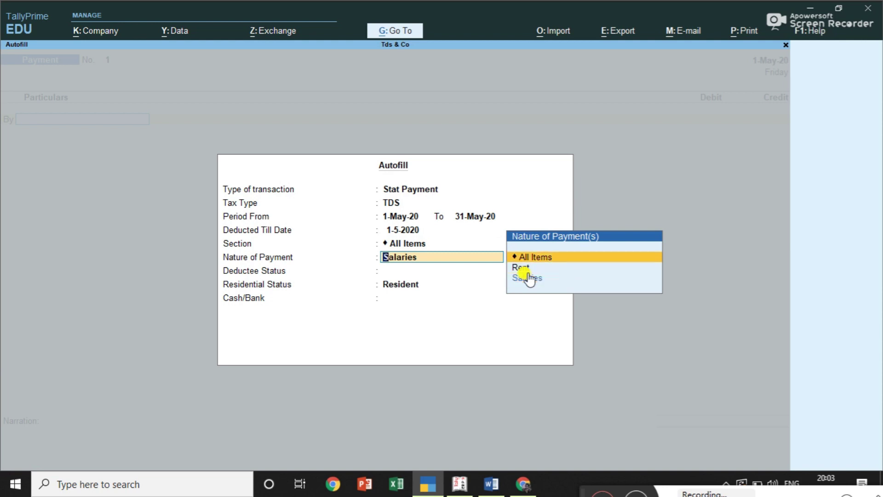
key(Return)
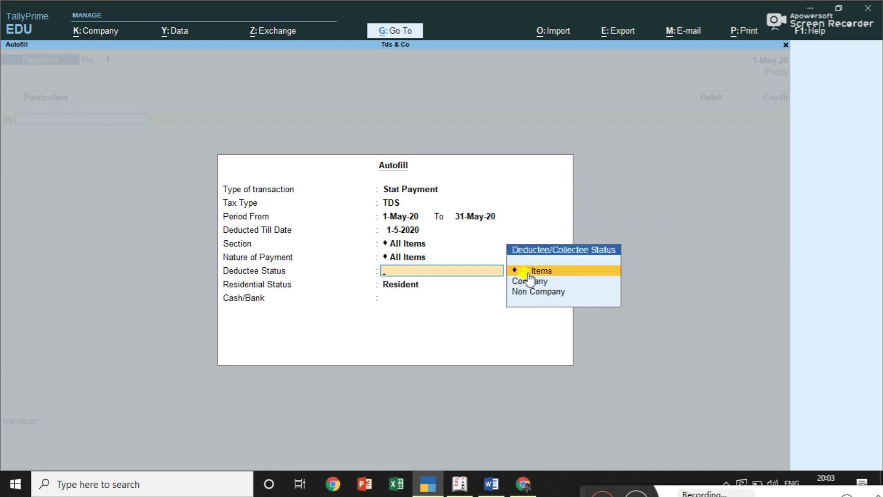
key(Return)
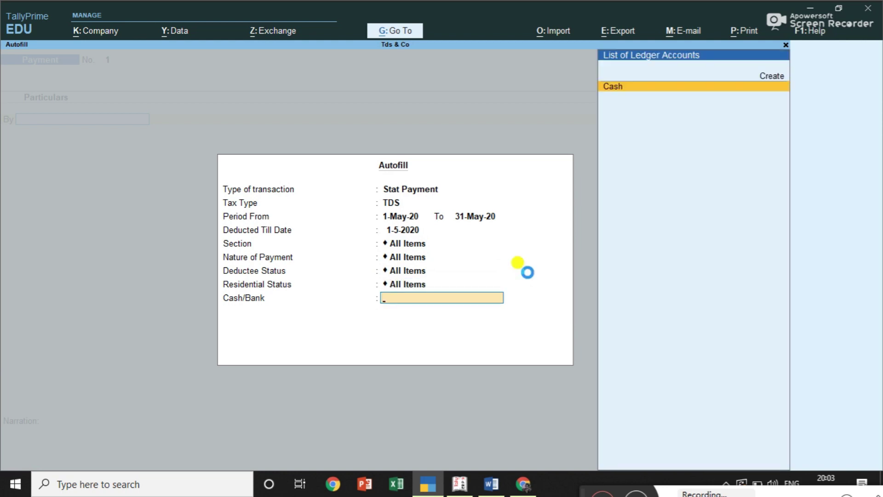
key(Return)
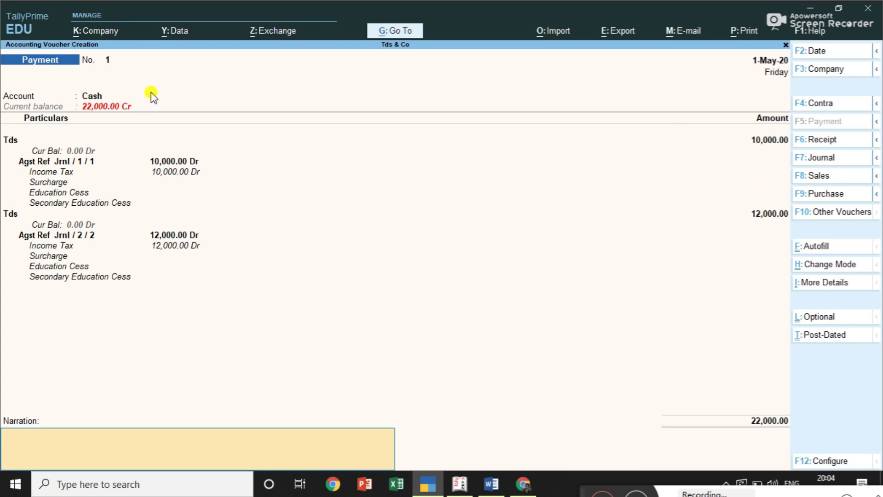
- Save the TDS payment voucher without a narration and leave voucher creation
key(ctrl+a)
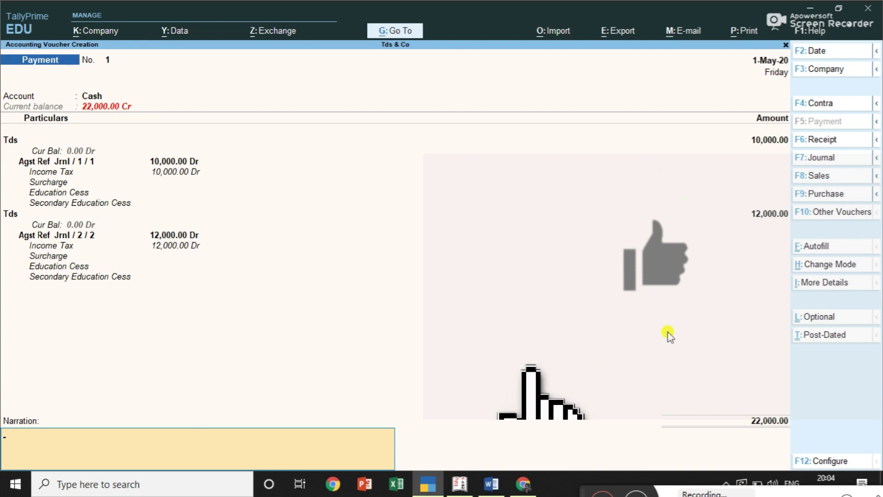
key(Return)
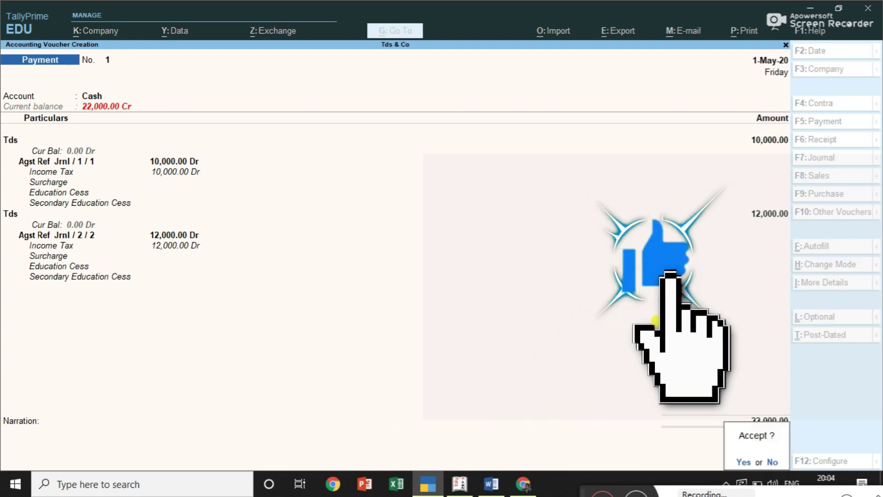
key(Return)
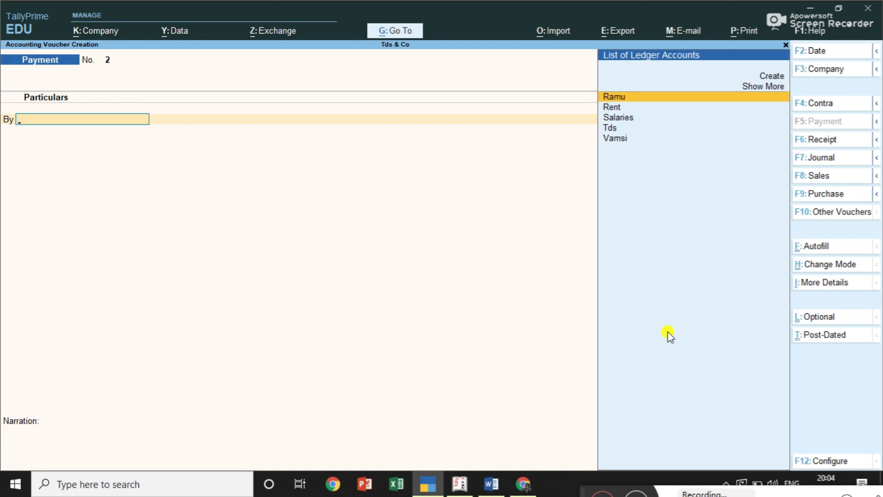
key(Escape)
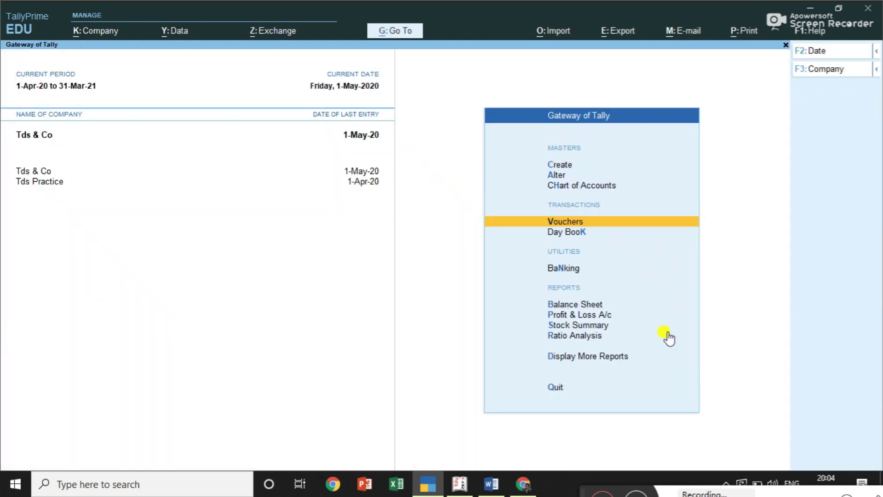
- Check the TDS Outstandings report for pending TDS by nature of payment, and return to the Gateway of Tally
click(597, 357)
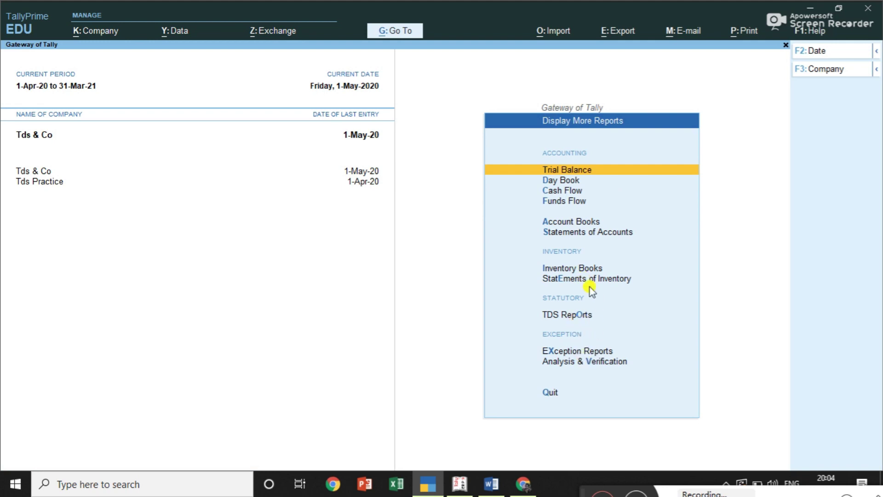
click(572, 316)
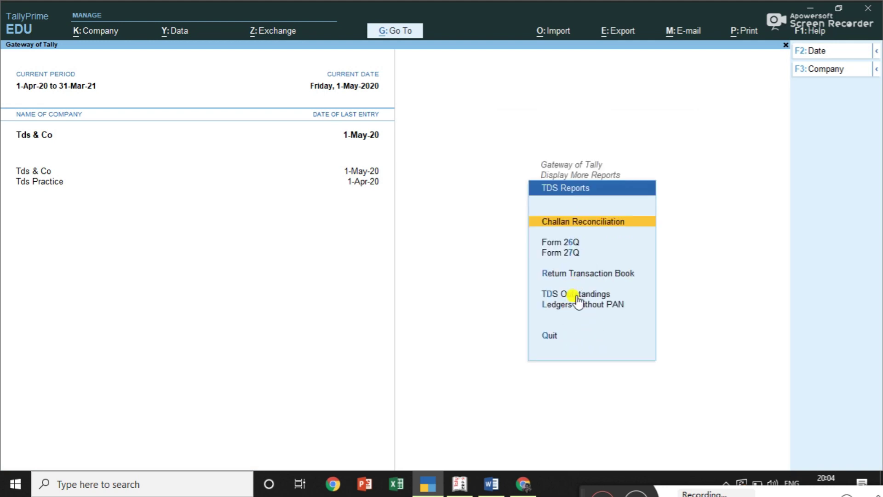
click(577, 296)
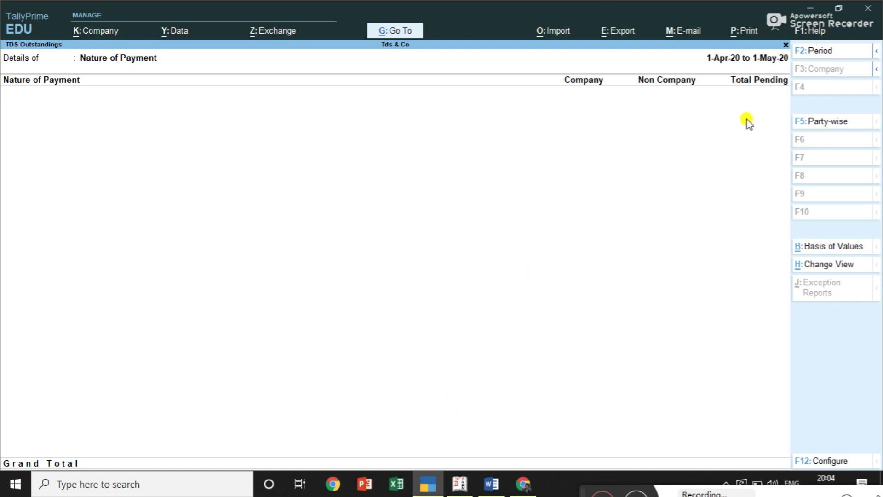
key(Escape)
key(Escape)
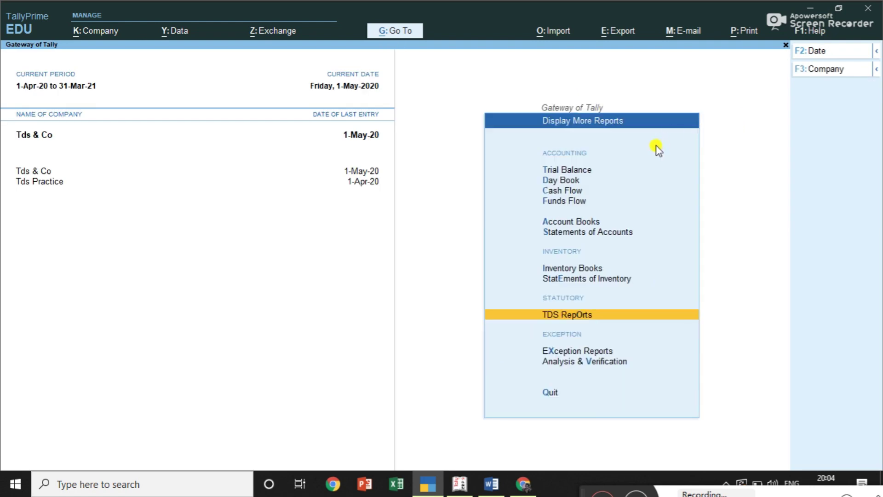
key(Escape)
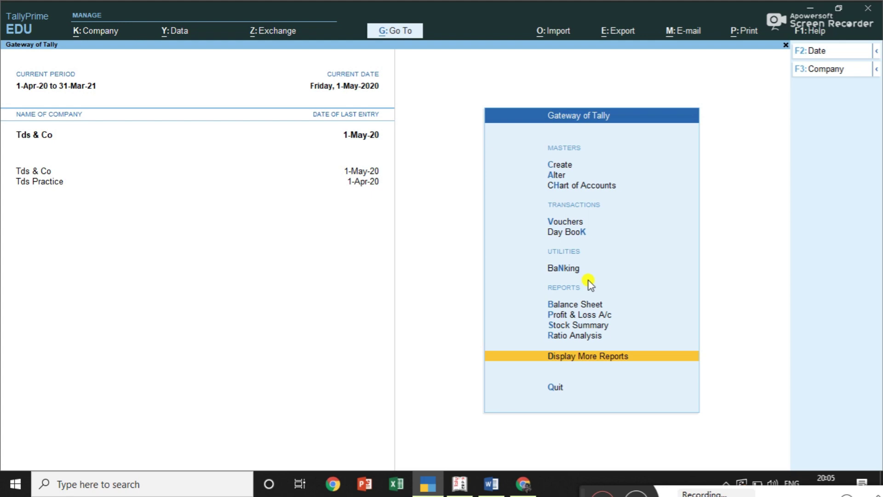
- Display the Payables outstandings report from the statements of accounts
click(577, 359)
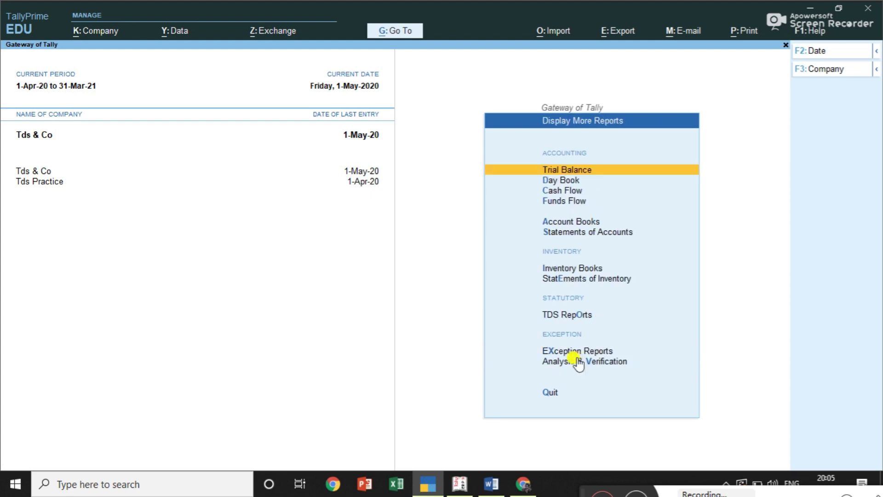
click(591, 233)
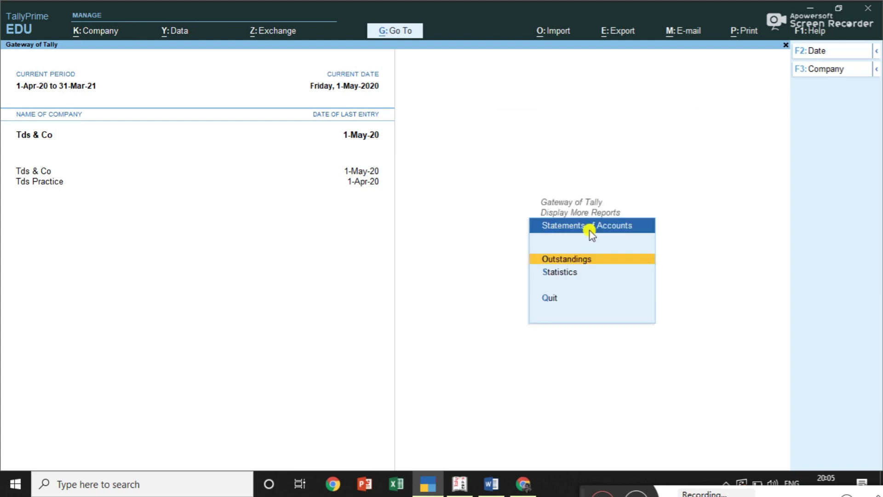
click(566, 262)
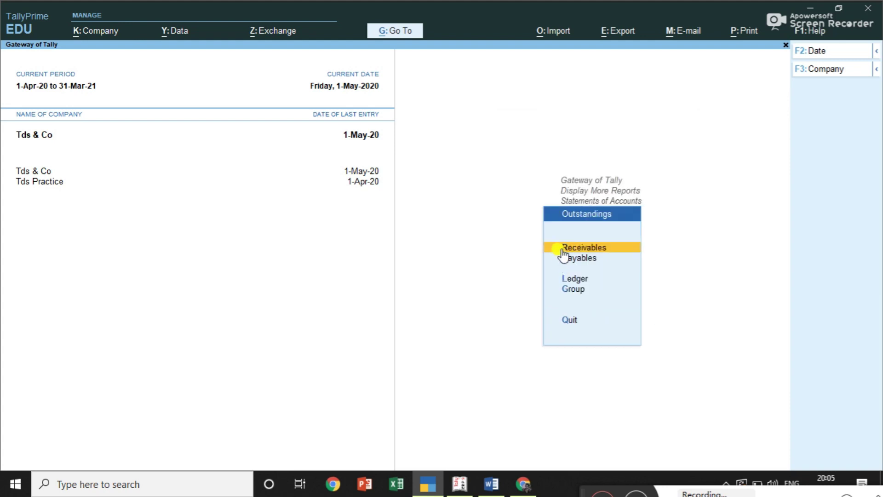
click(577, 260)
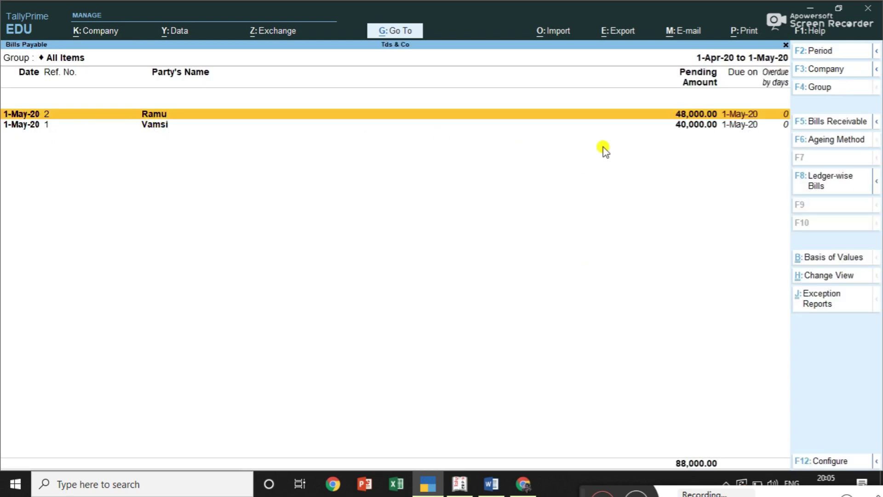
- Expand the pending bills 2 and 1 to examine their journal entries, and return to the Gateway of Tally
key(shift+Return)
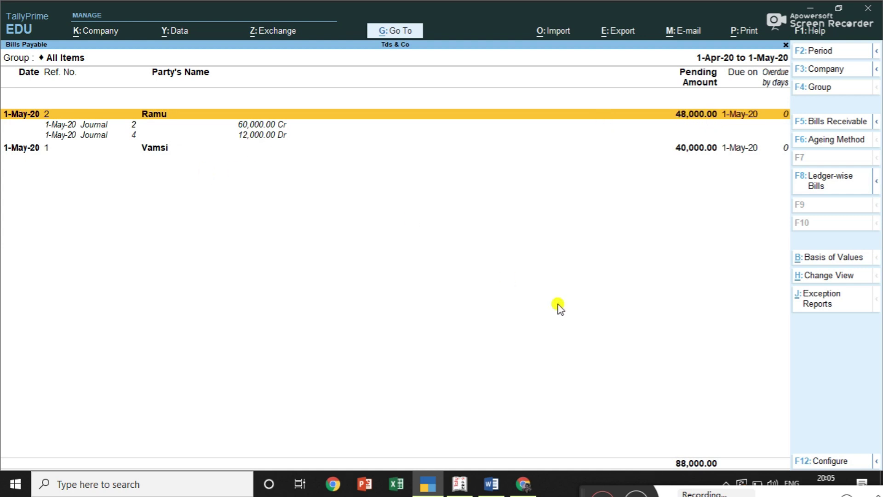
key(Down)
key(Down)
key(Down)
key(shift+Return)
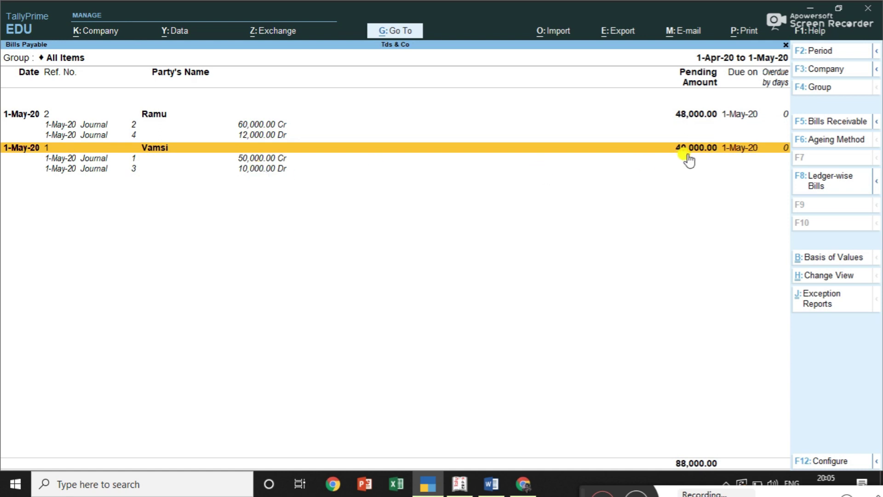
key(Escape)
key(Escape)
key(Escape)
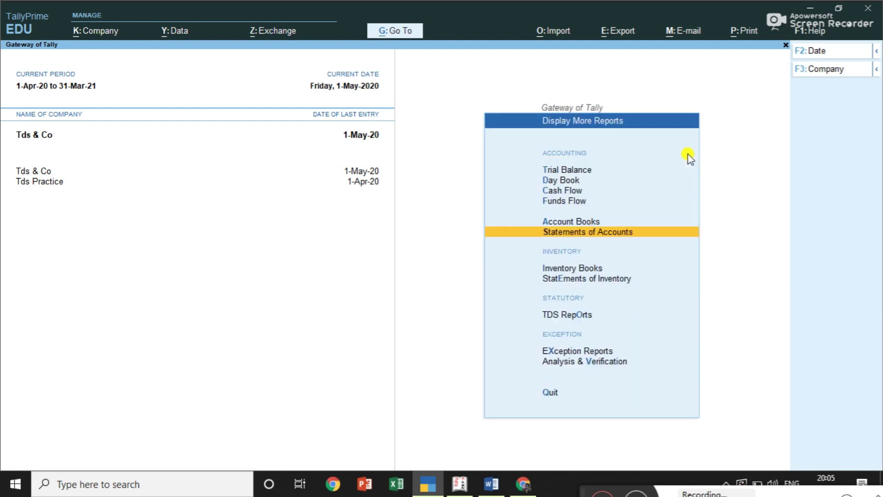
key(Escape)
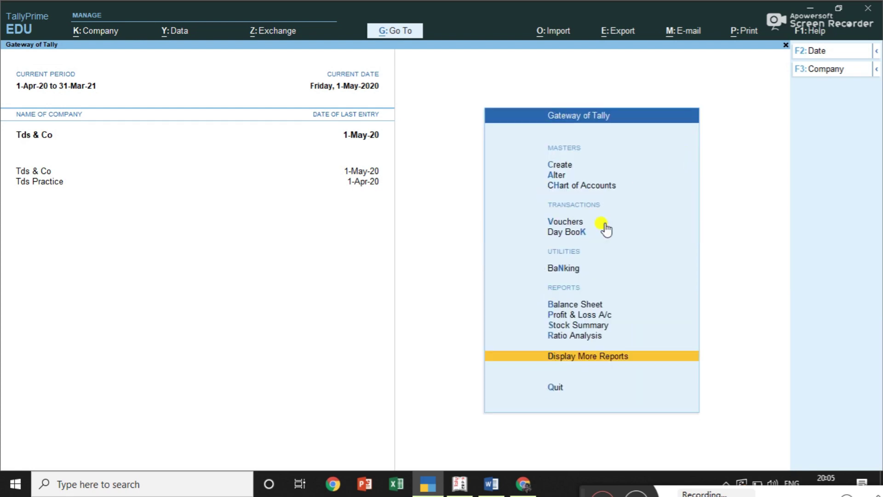
- Begin a payment voucher debiting the payee of pending bill 2 with 48,000, adjusted as Agst Ref against that bill
click(576, 222)
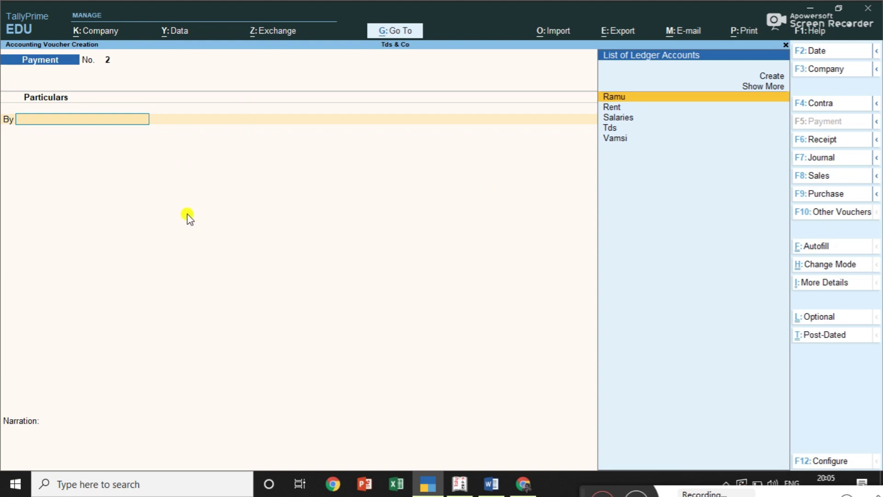
key(Return)
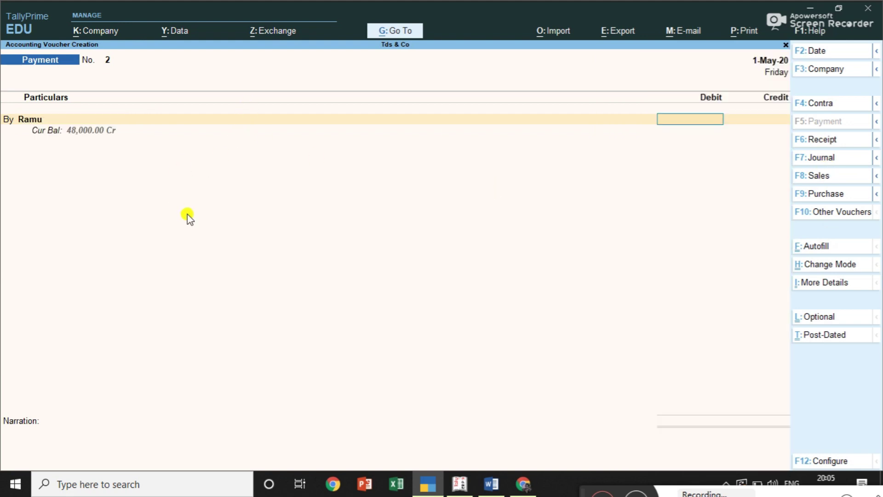
text(48000)
key(Return)
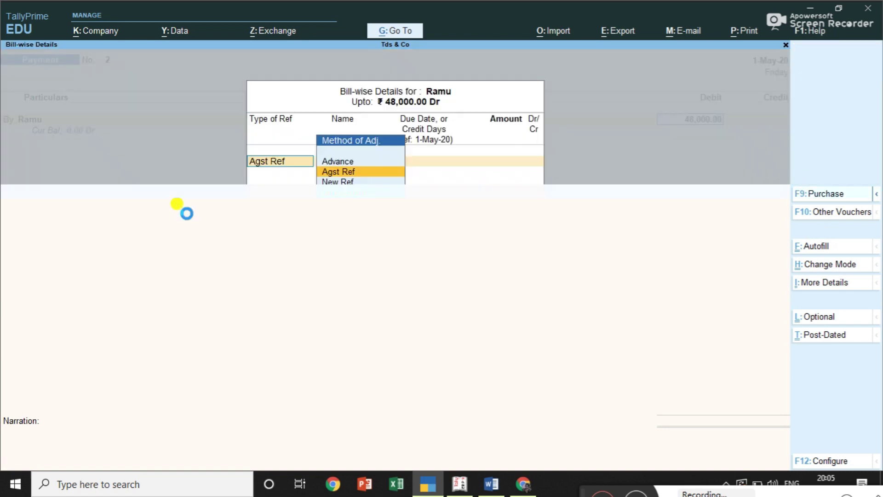
key(Return)
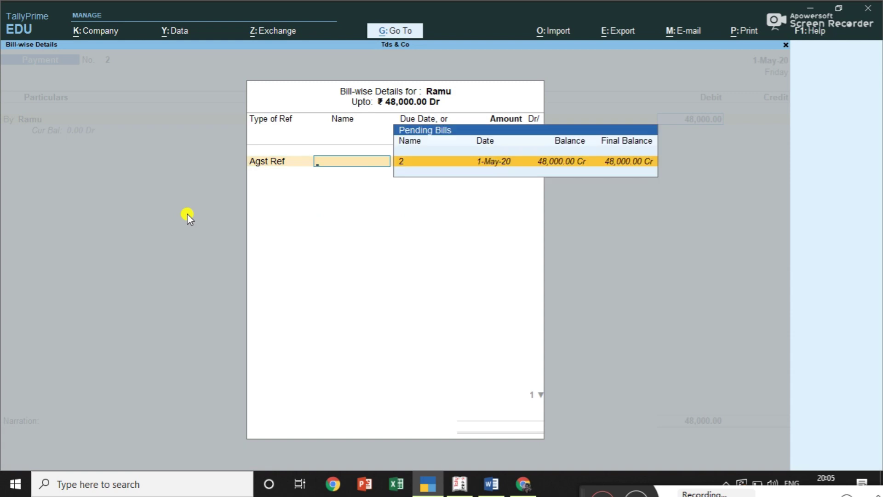
key(Return)
key(Return)
key(Return)
- Credit Cash with 48,000 and save the payment voucher without a narration
text(Cash)
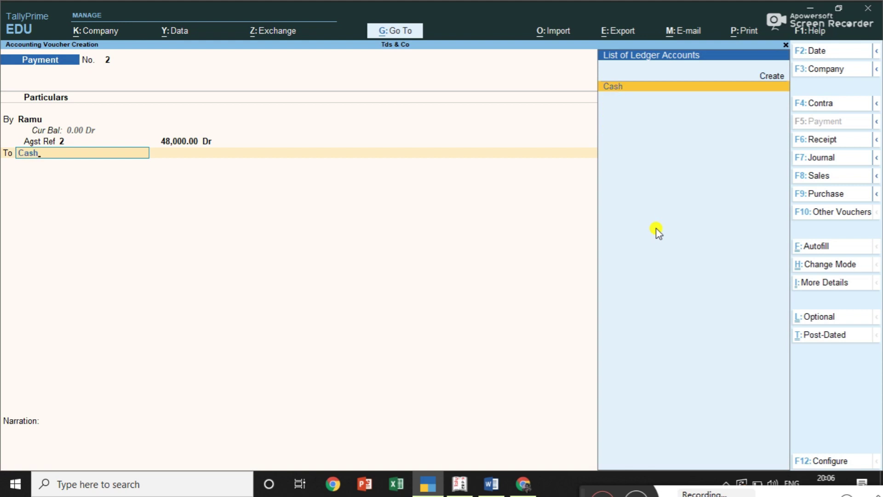
key(Return)
key(Return)
key(Return)
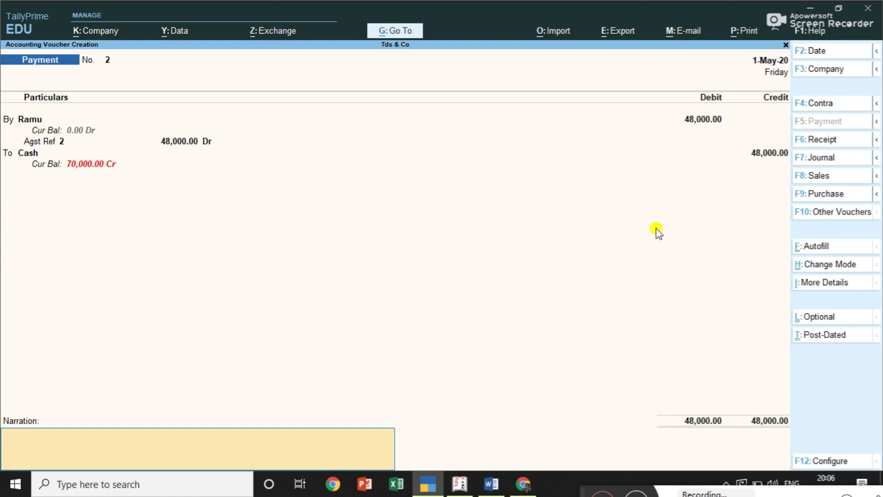
key(Return)
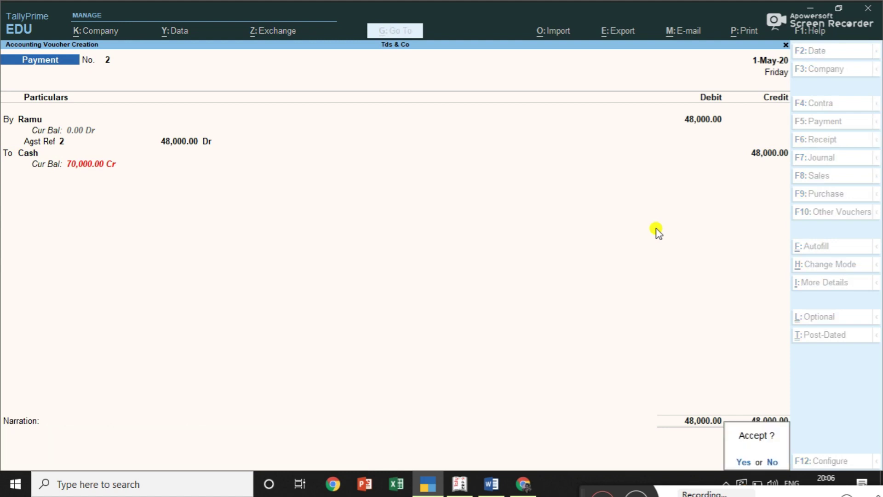
key(Return)
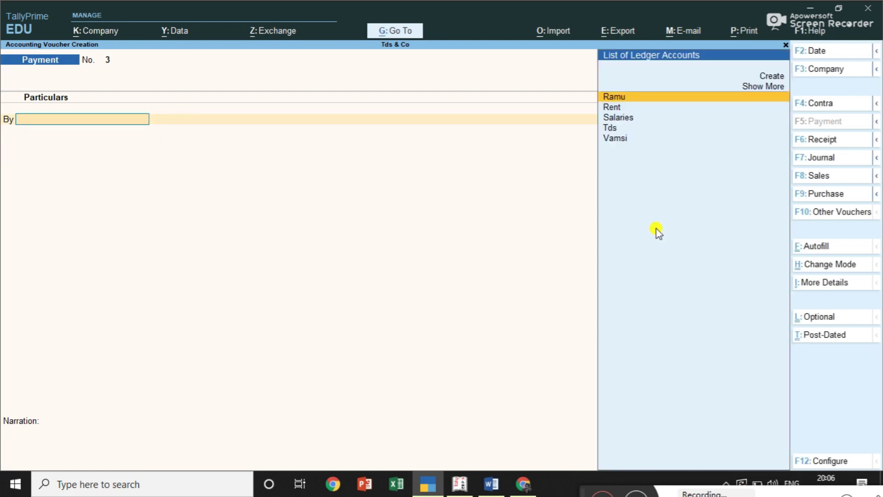
- In a new payment voucher, debit the payee of pending bill 1 with 40,000, adjusted as Agst Ref against that bill
key(Down)
key(Down)
key(Down)
key(Down)
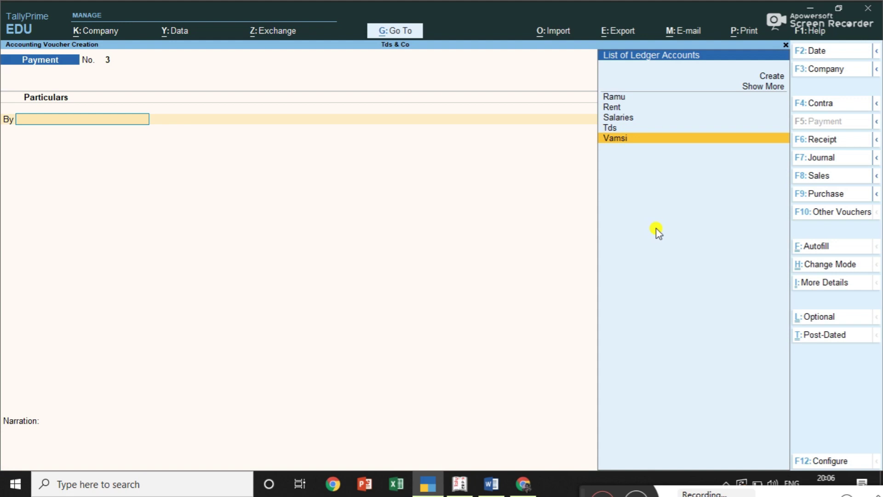
key(Return)
text(40000,000.00)
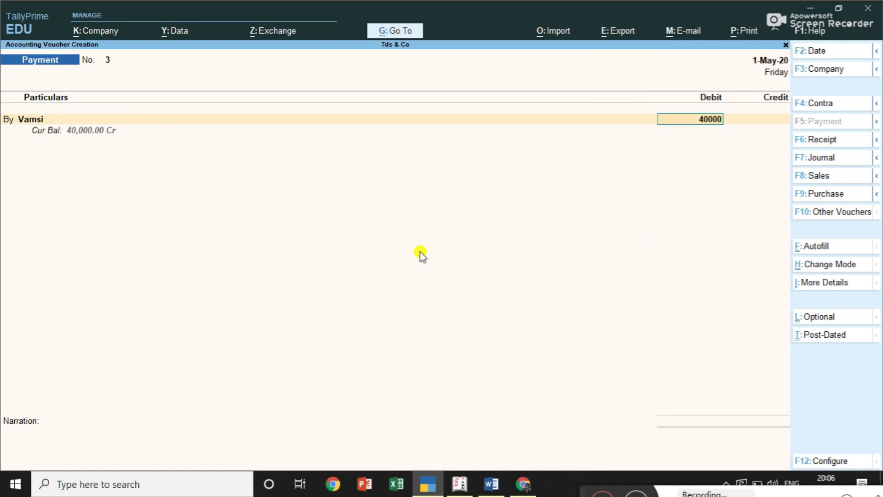
key(Return)
key(Return)
key(Return)
key(Return)
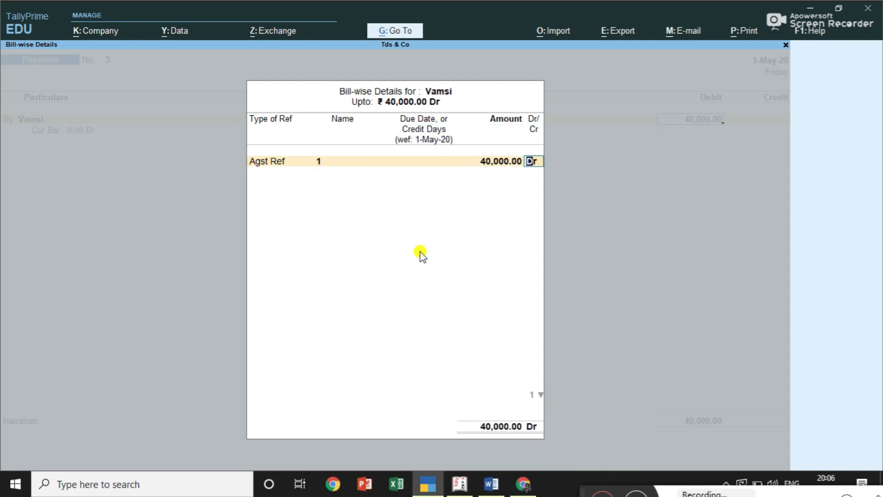
key(Return)
- Credit Cash with 40,000, save the payment voucher without a narration, and leave voucher creation
text(Cash)
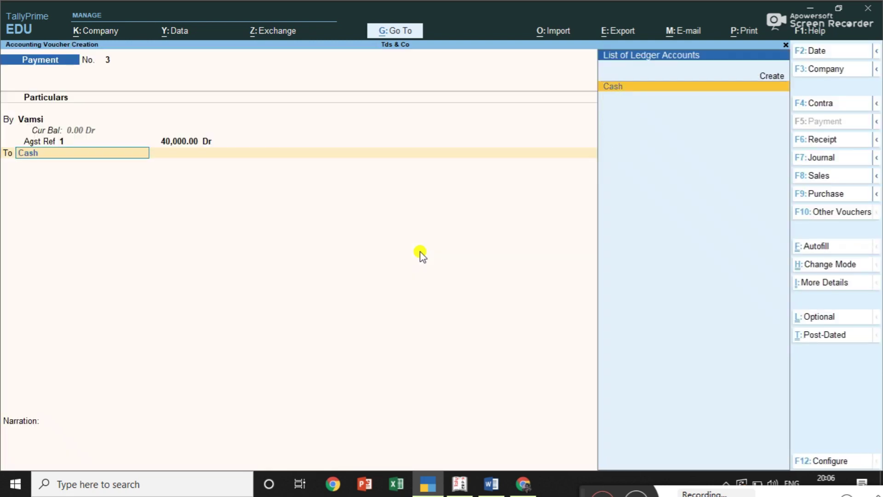
key(Return)
key(Return)
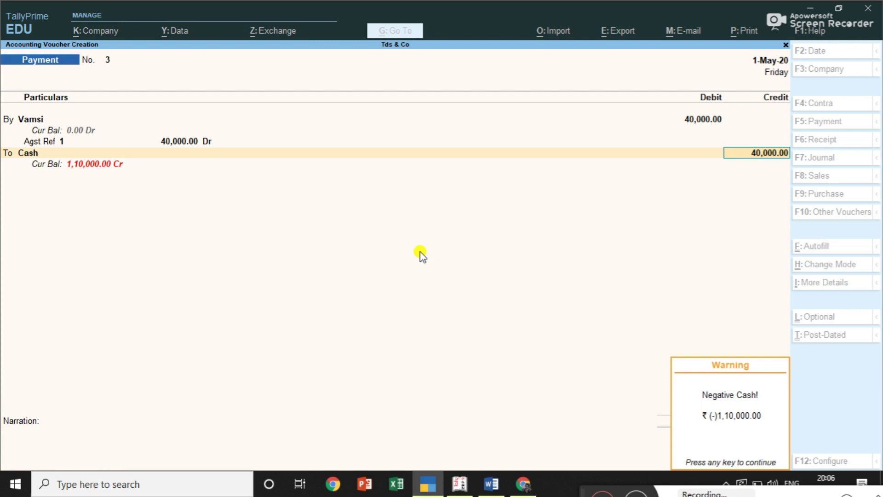
key(Return)
key(Return)
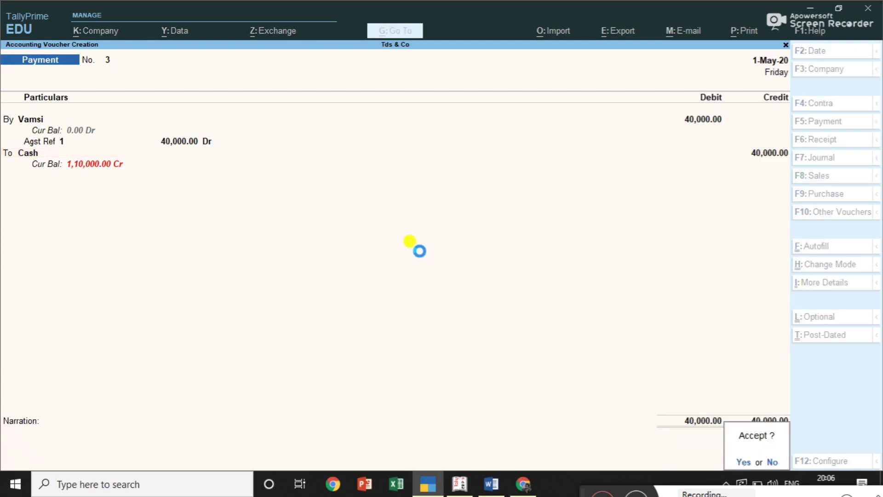
key(y)
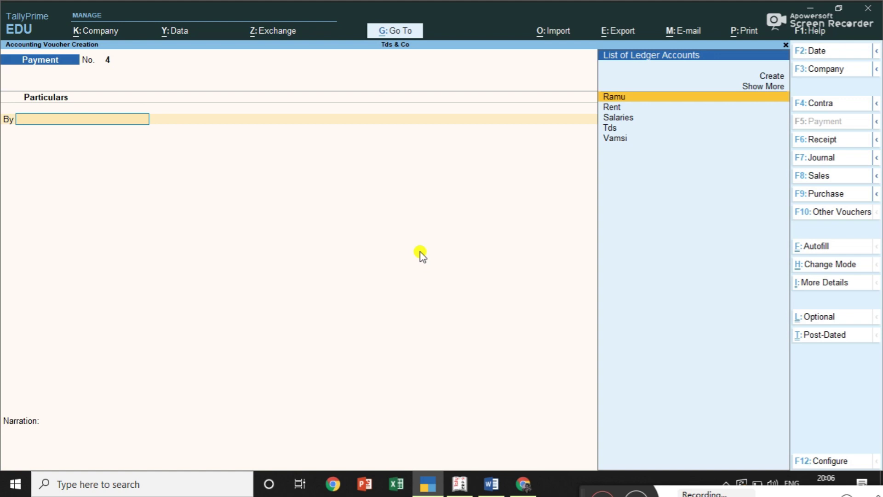
key(Escape)
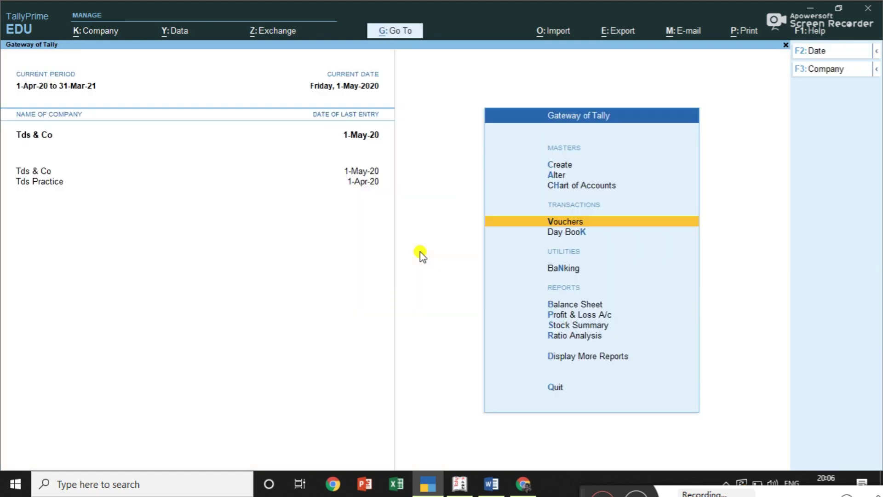
- Check the Payables outstandings report for any remaining pending bills, and close the report
click(570, 358)
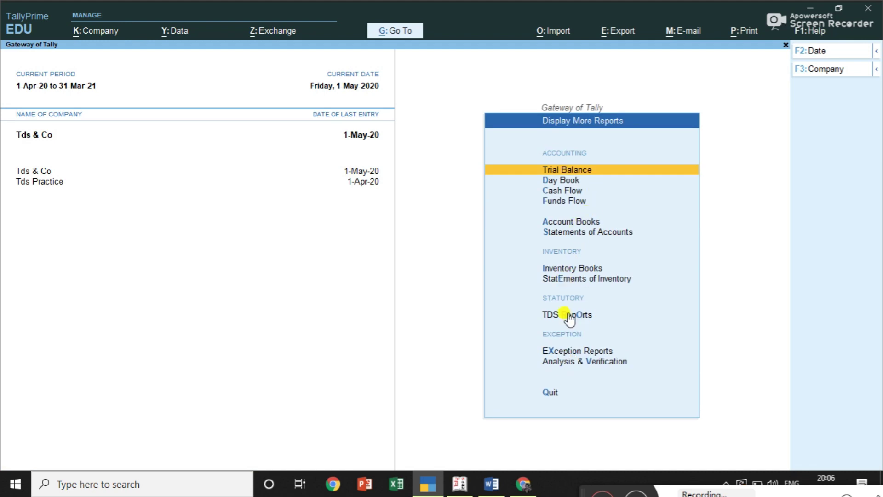
click(582, 232)
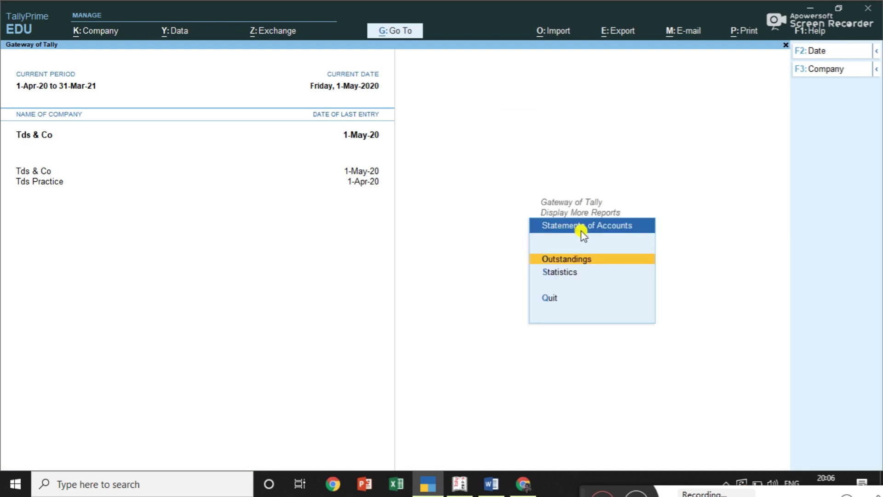
click(568, 261)
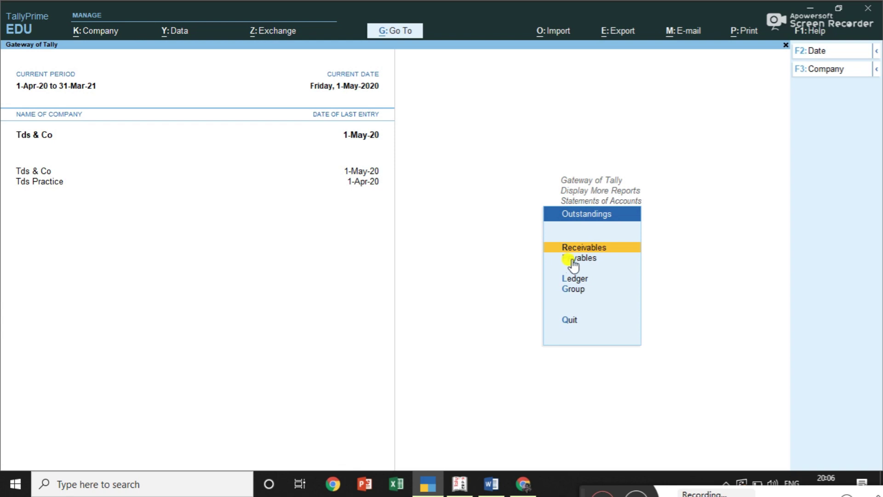
click(573, 260)
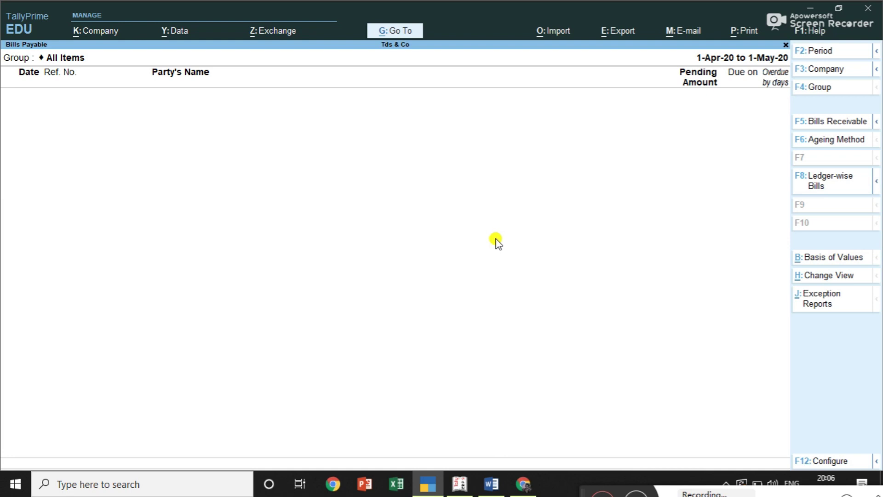
key(Escape)
key(Escape)
key(Escape)
key(Escape)
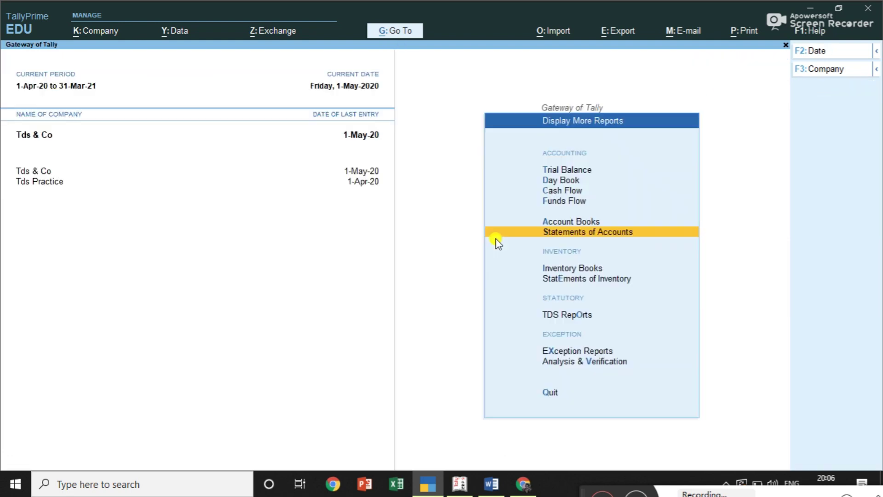